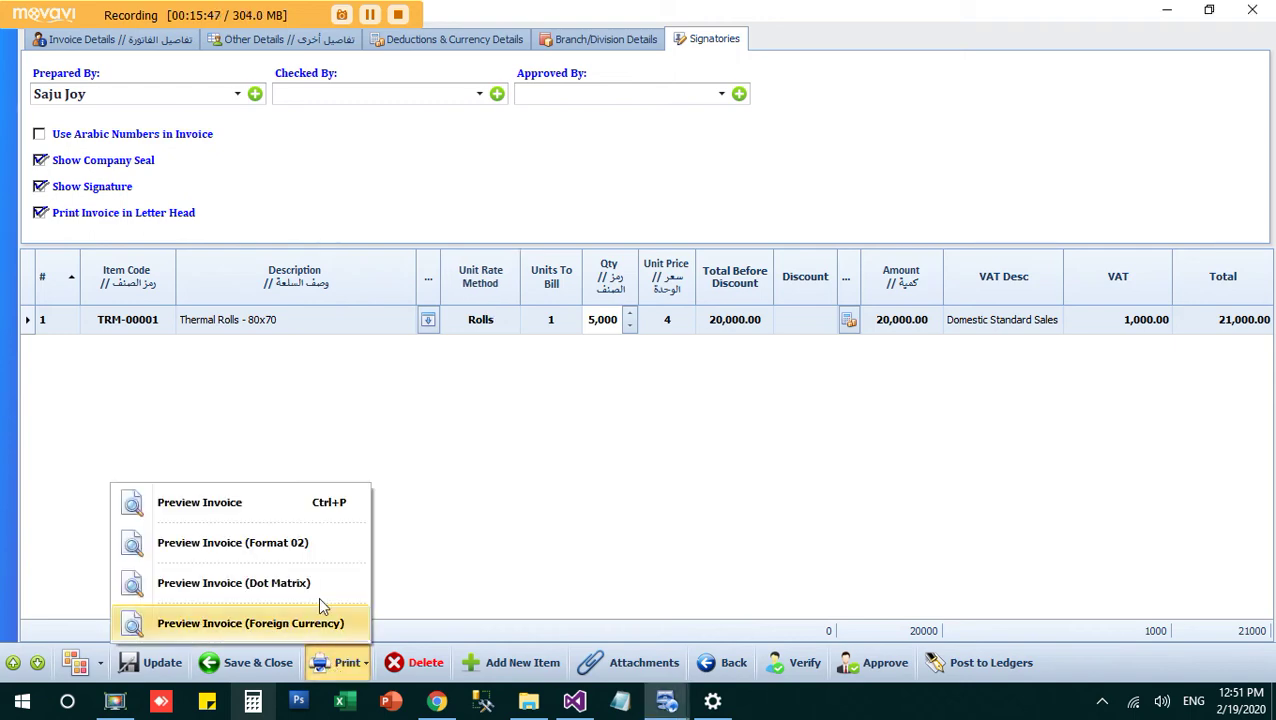
- Preview the invoice in Format 02, check the totals and the stamped signature section, and close the preview
click(303, 555)
scroll(304, 563, down, 10)
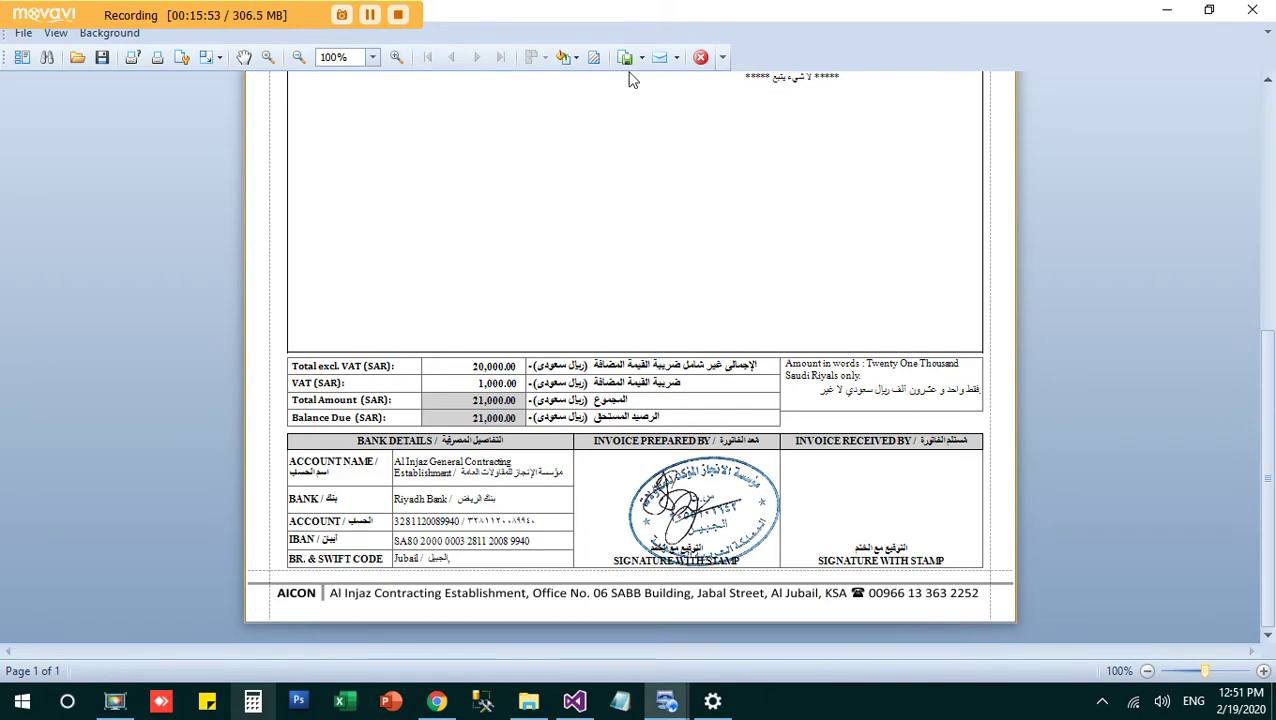
click(700, 57)
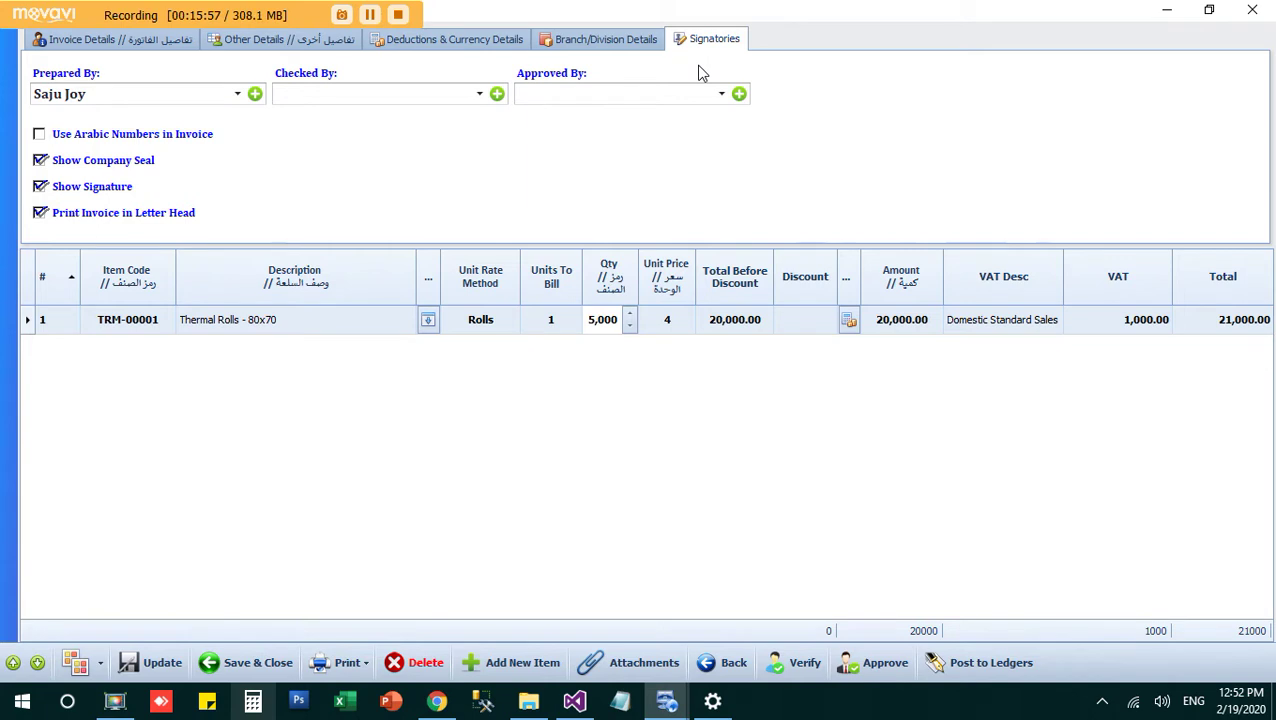
- Set the invoice start date to 01-Jan-2020 and the invoice end date to 31-Jan-2020 in the other details
click(303, 46)
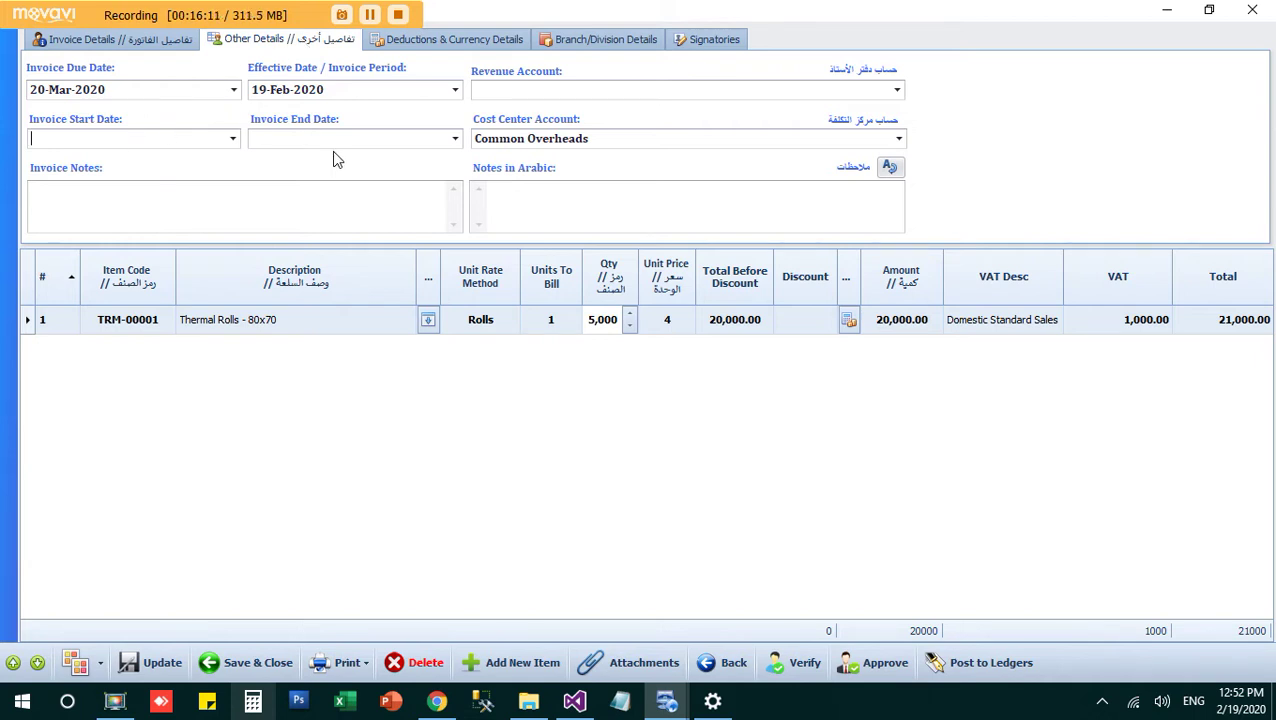
text(0101)
key(Tab)
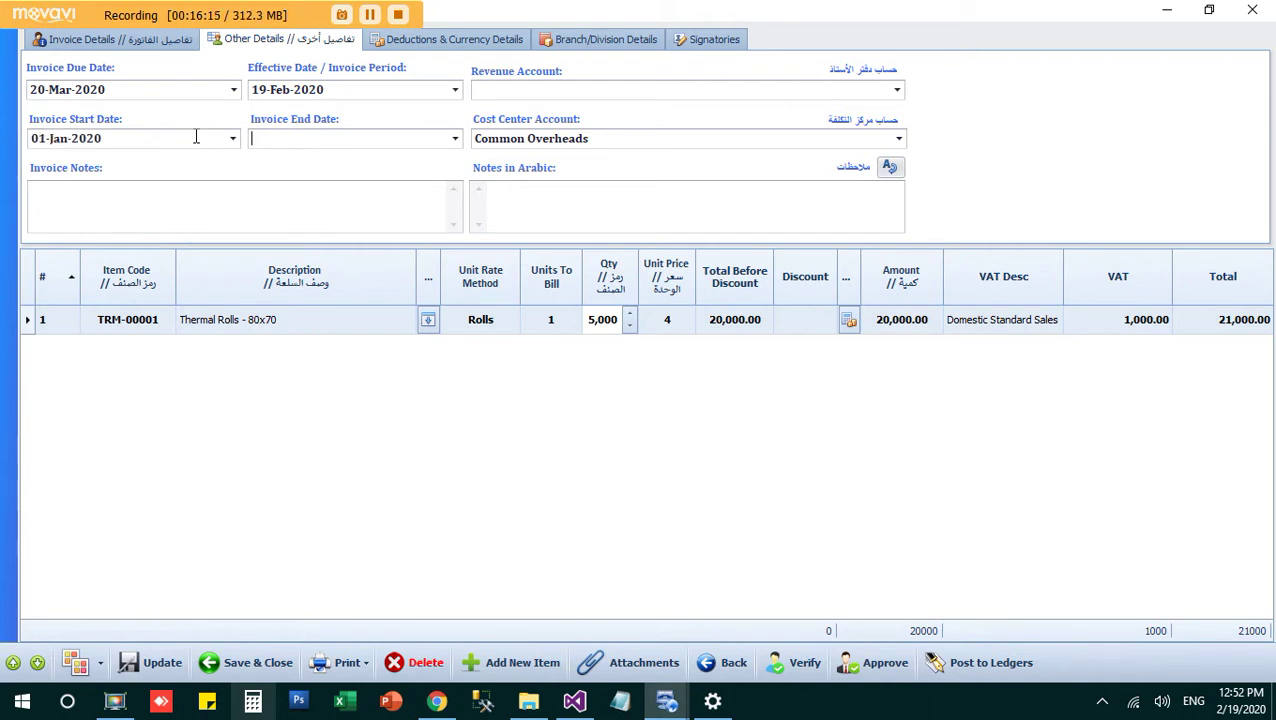
text(3101)
key(Tab)
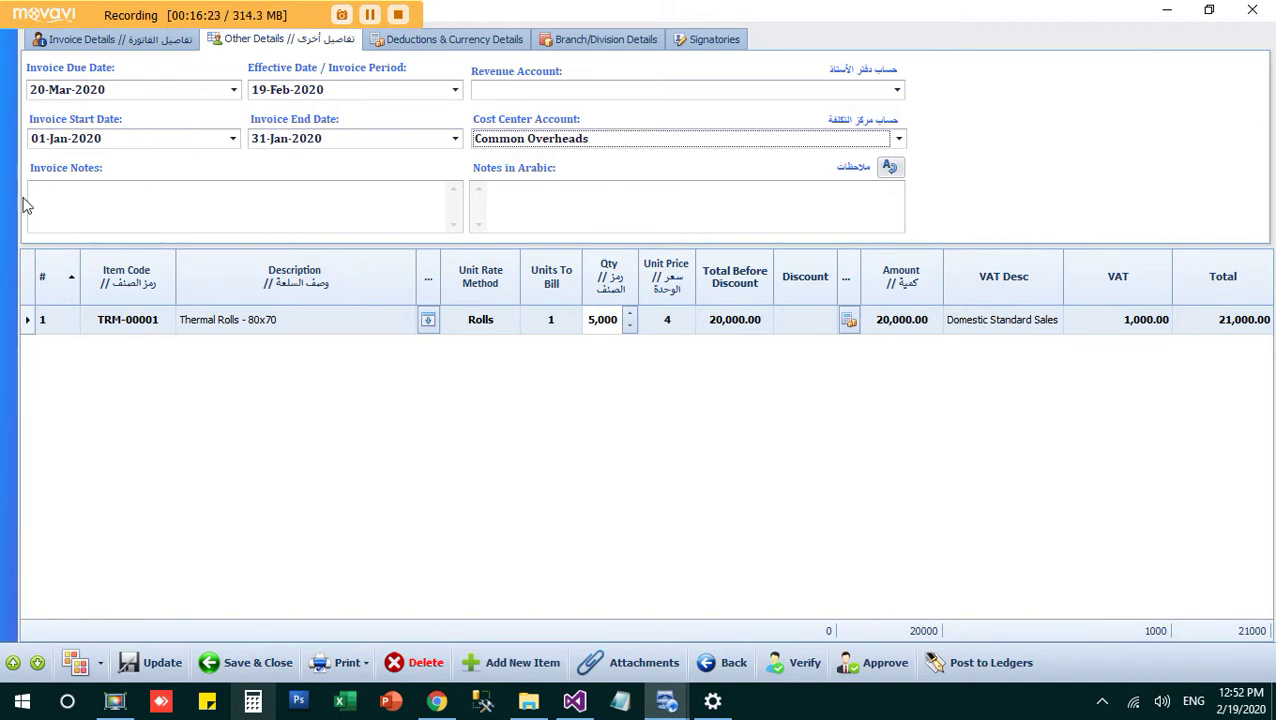
click(93, 219)
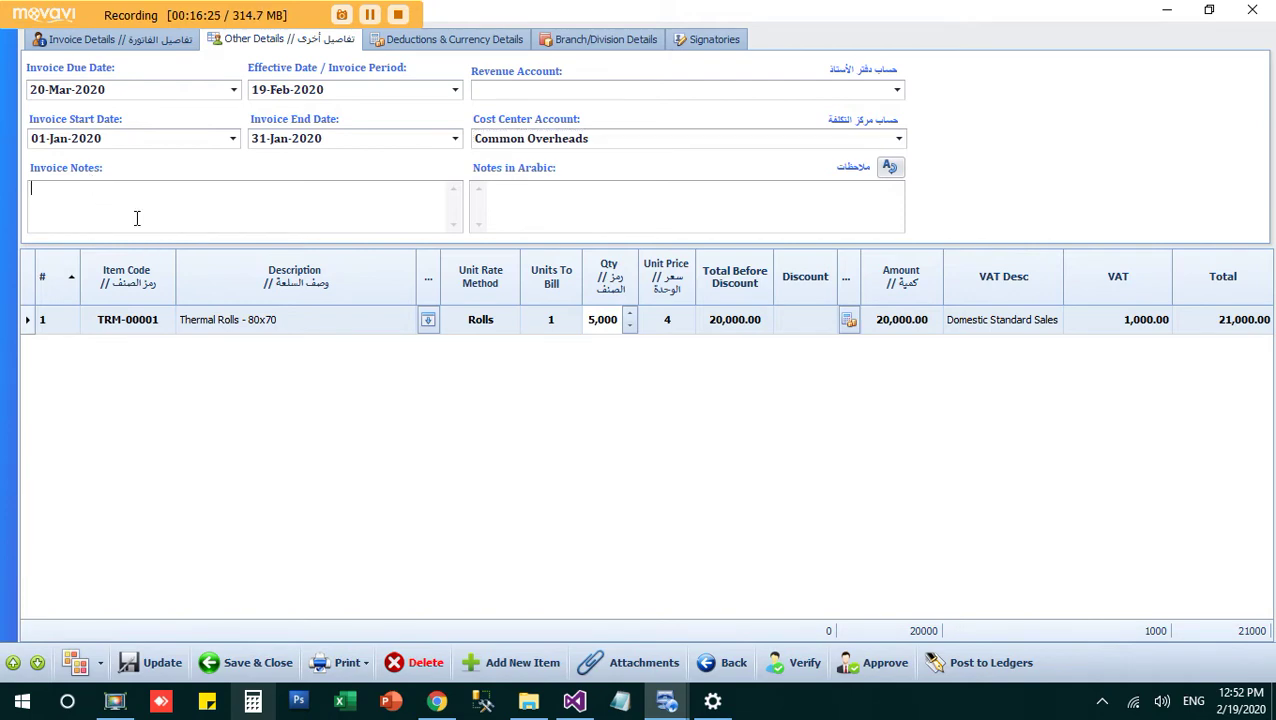
- Preview the invoice in Format 02 to check the printed invoice period, and close the preview
click(343, 662)
click(298, 542)
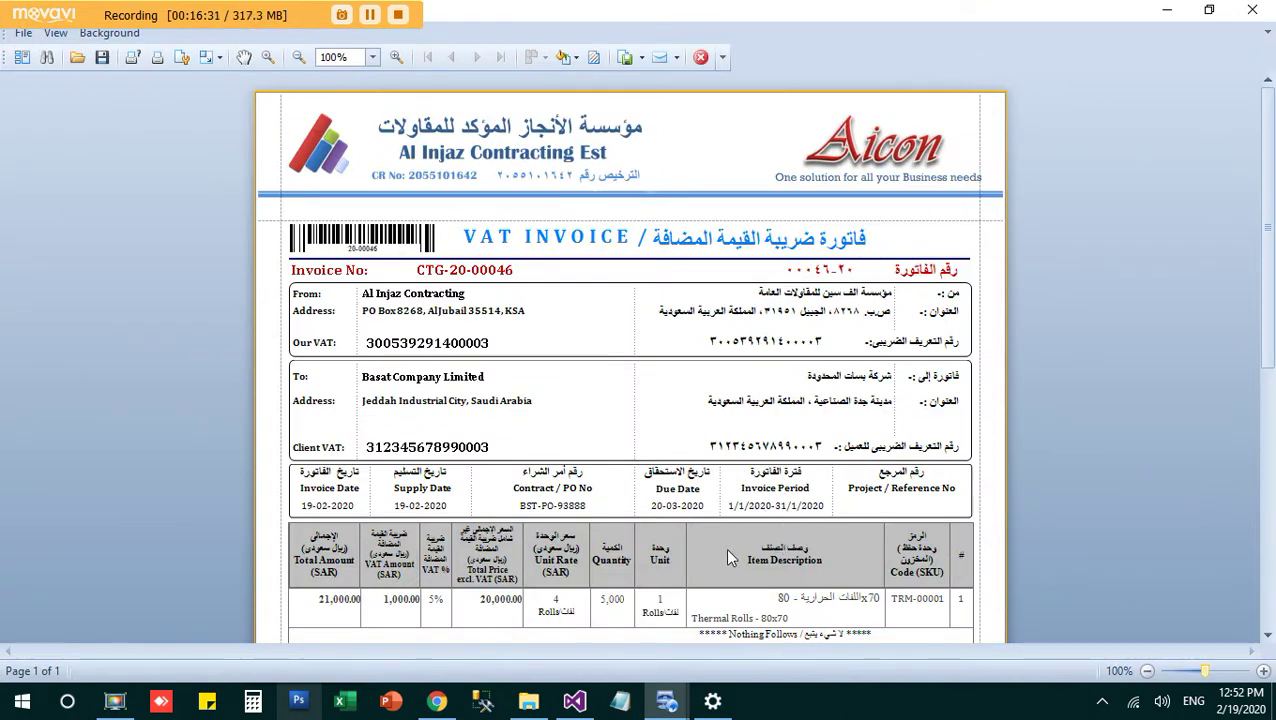
click(700, 59)
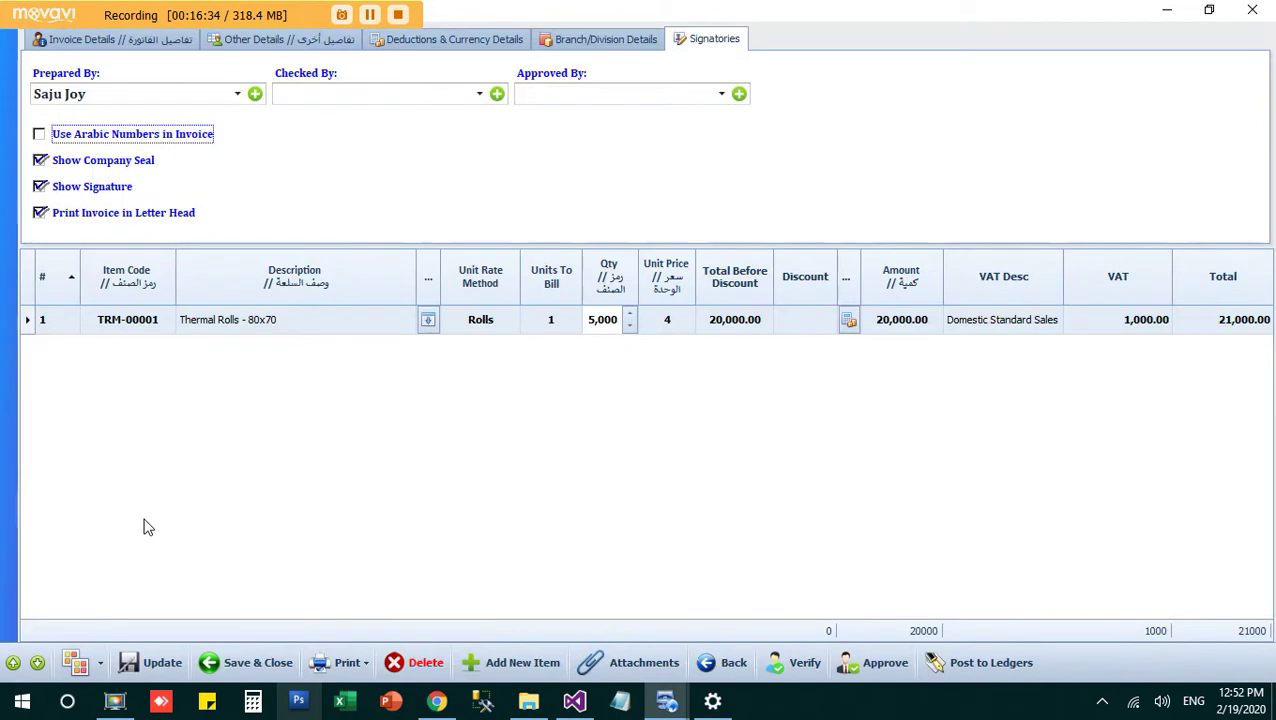
- Update the Thermal Rolls invoice, check its other details, and save and close it
click(148, 660)
click(726, 418)
click(302, 42)
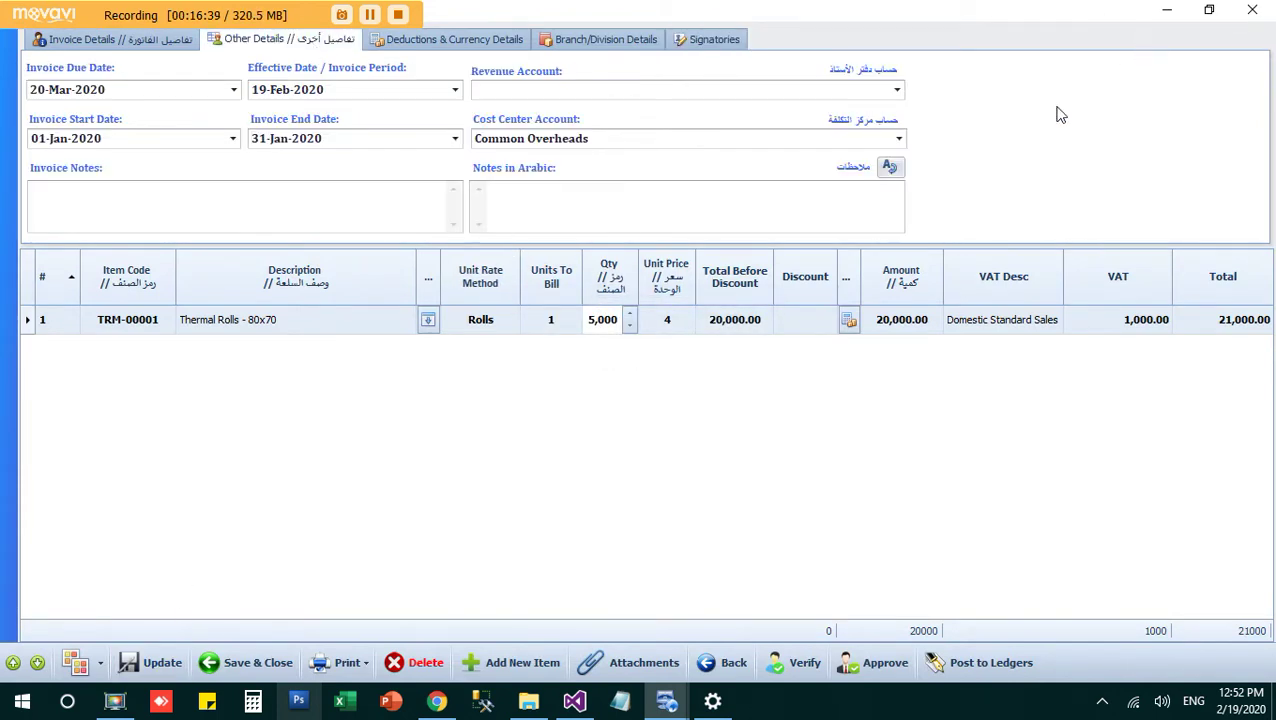
click(272, 675)
click(728, 418)
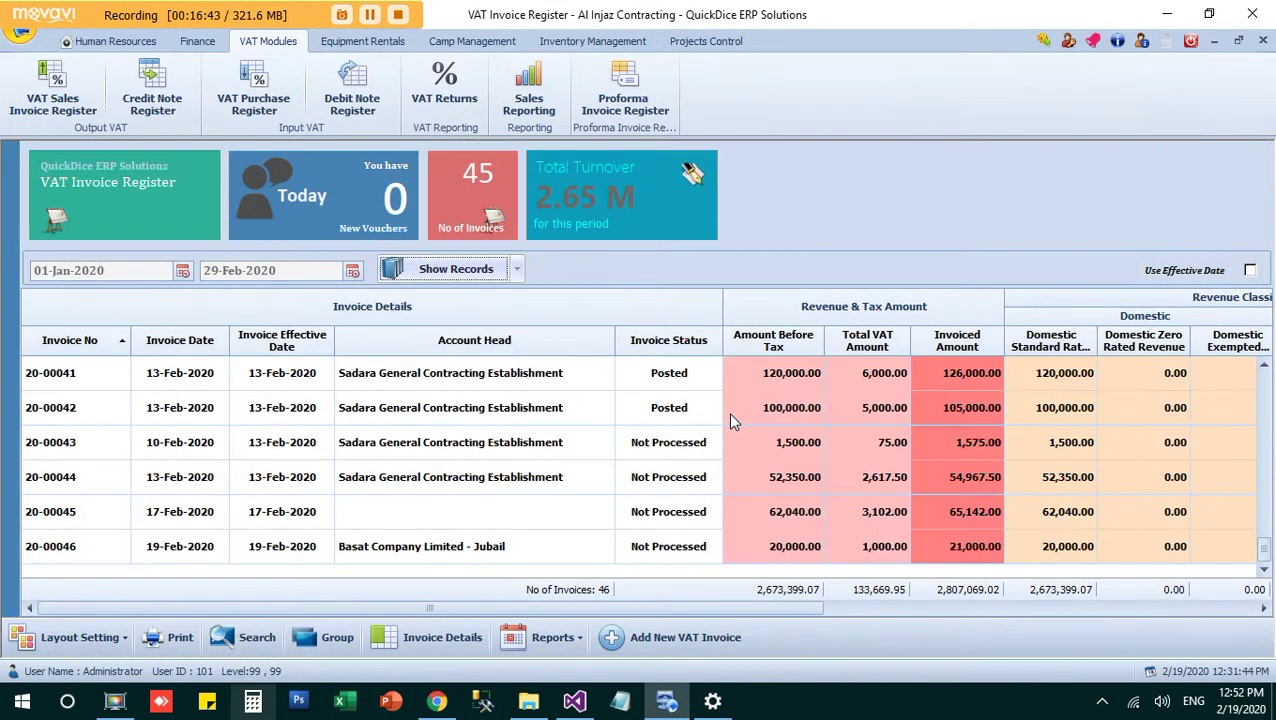
- Edit invoice 20-00045 to set its client name to Basat Company Limited - Jubail, and save and close it
right_click(536, 520)
click(598, 533)
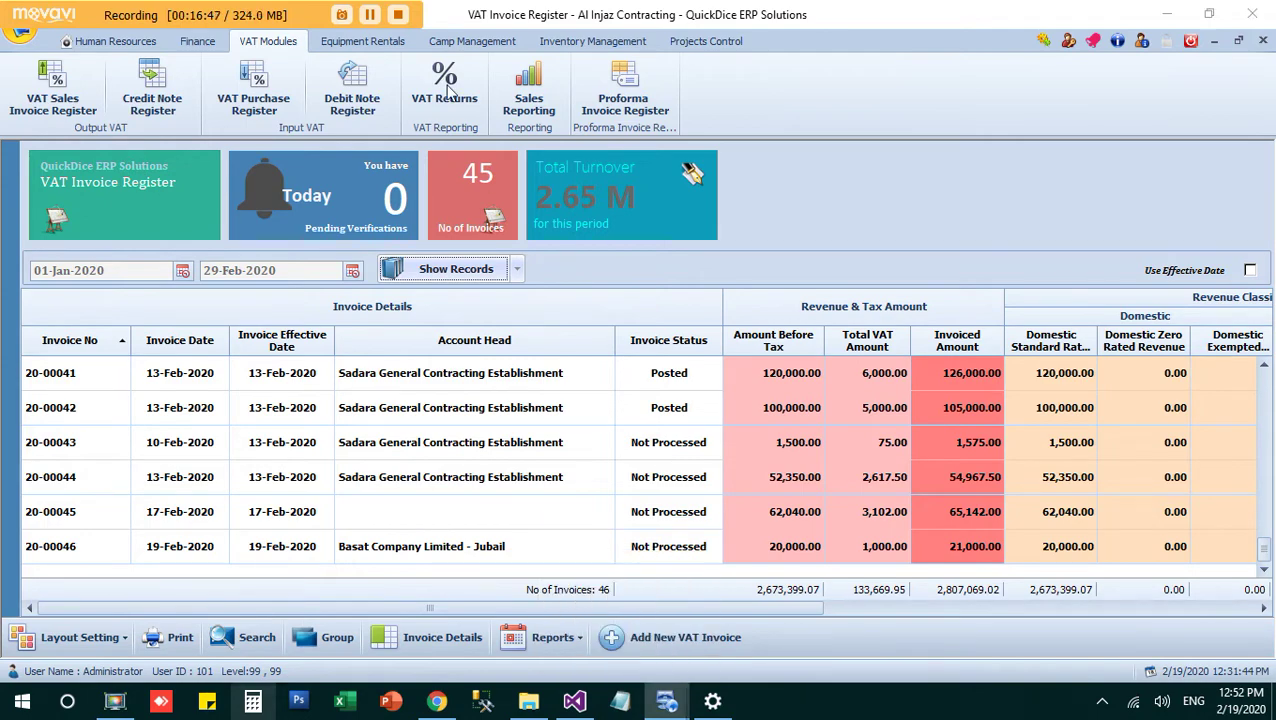
click(447, 90)
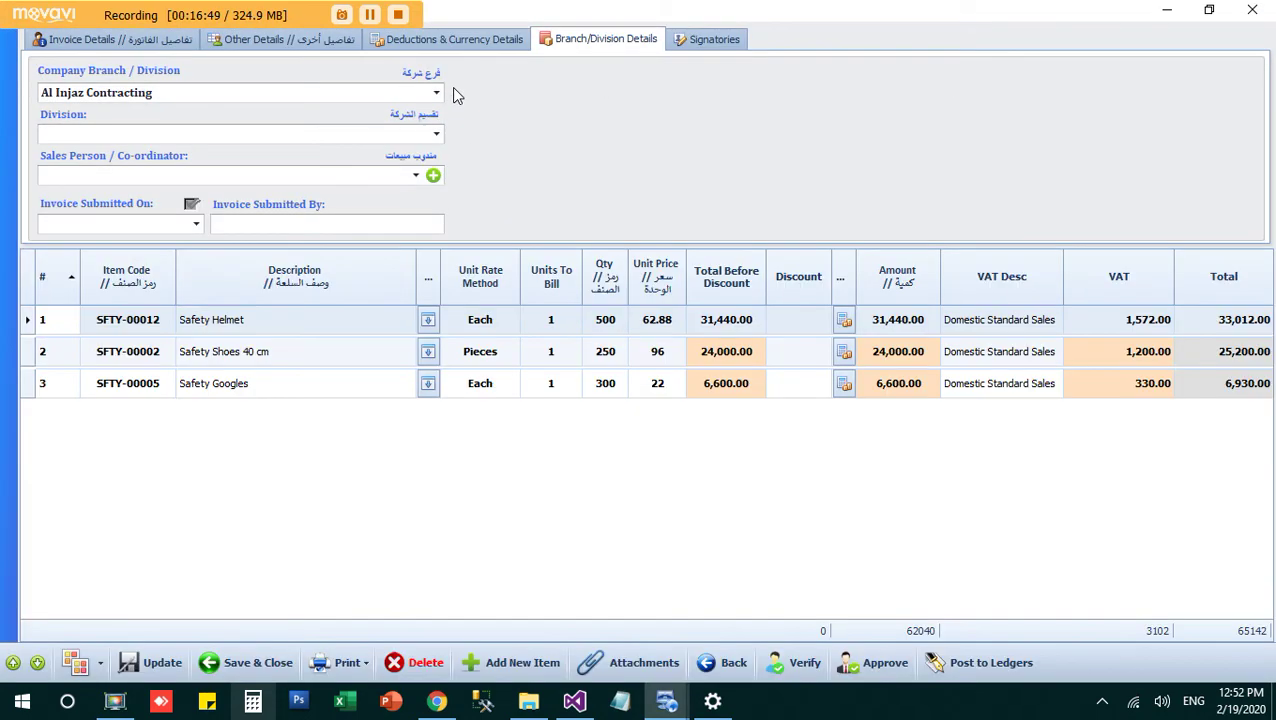
click(359, 92)
text(Basat Company Limited - Jubail)
key(Return)
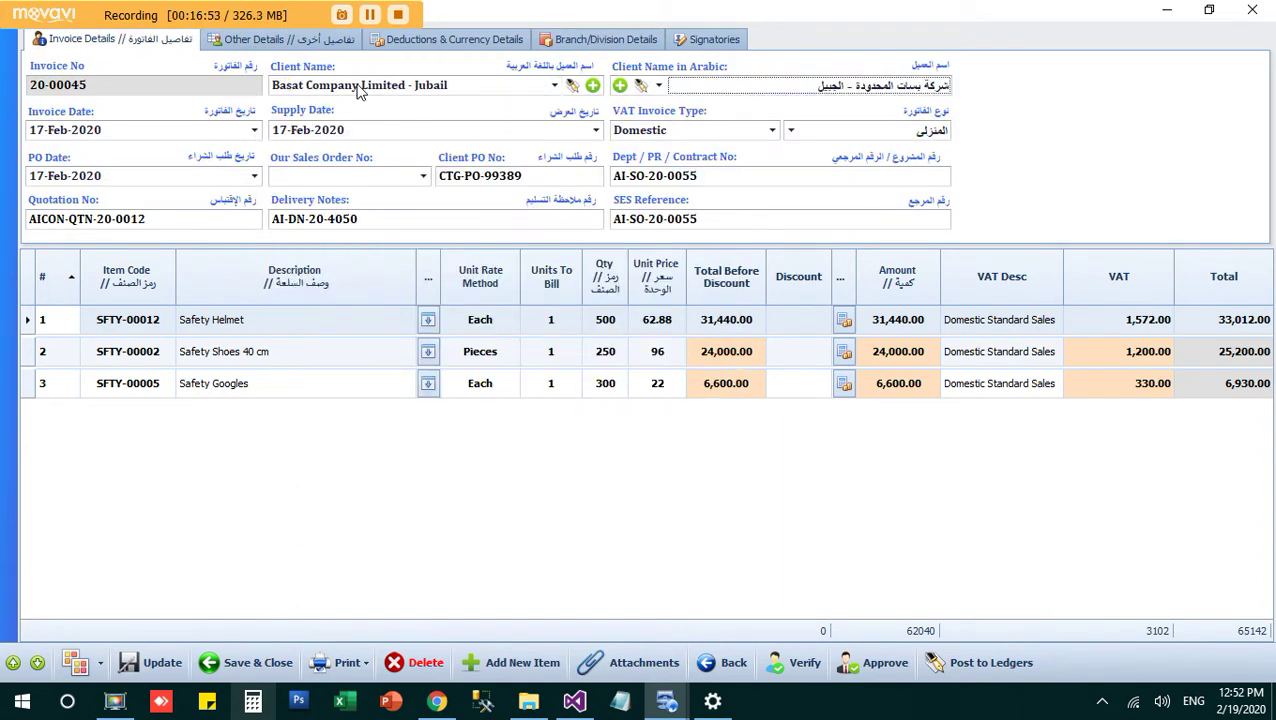
click(245, 662)
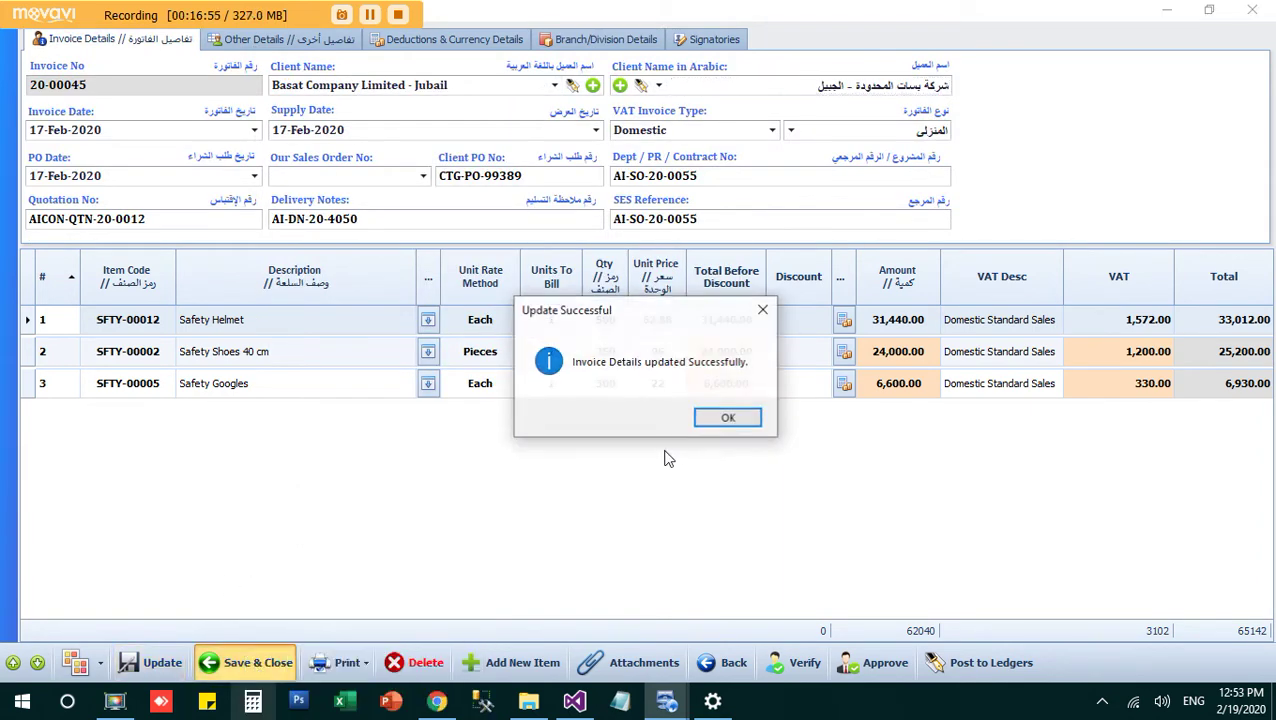
click(727, 419)
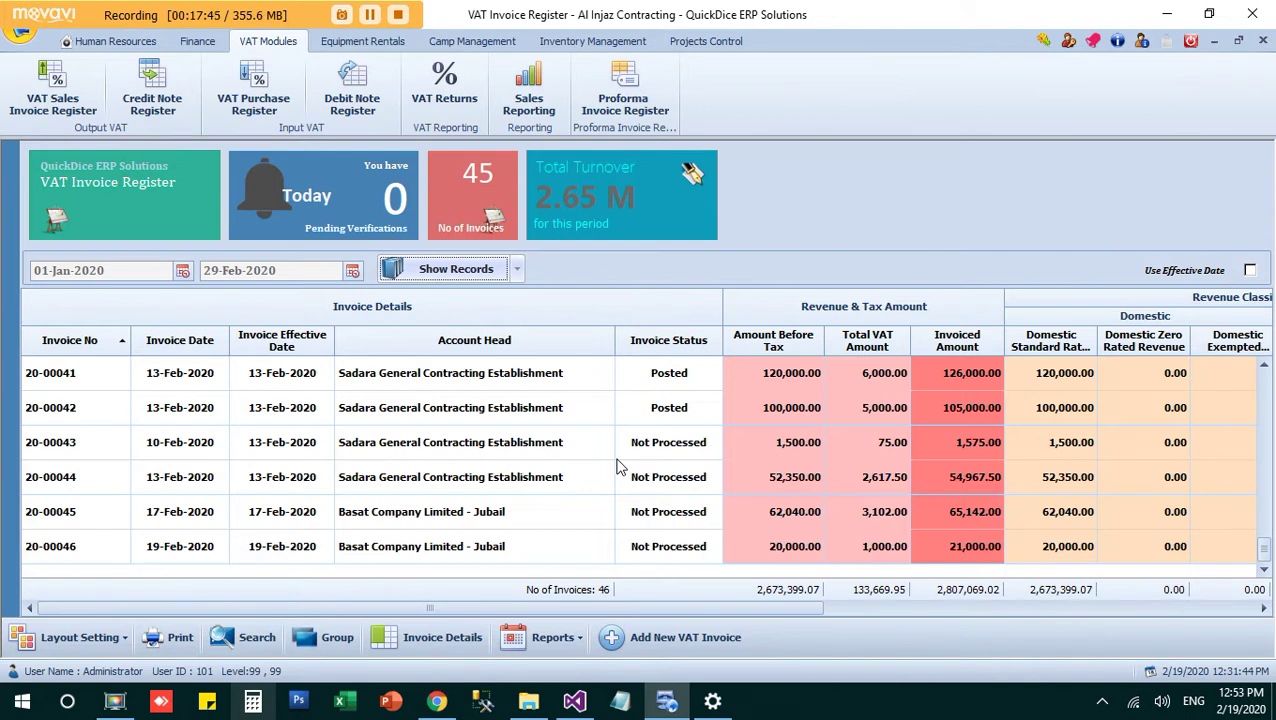
- Open invoice 20-00045 for editing and verify it
right_click(665, 511)
click(719, 519)
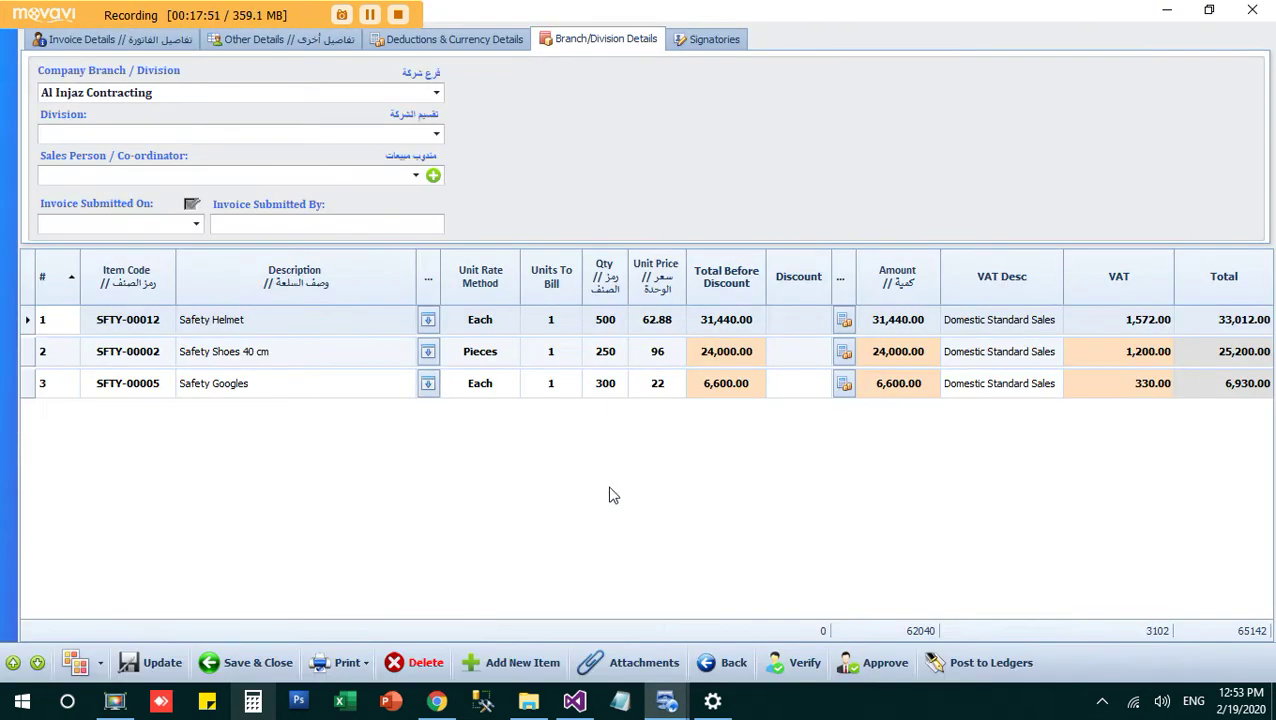
click(804, 670)
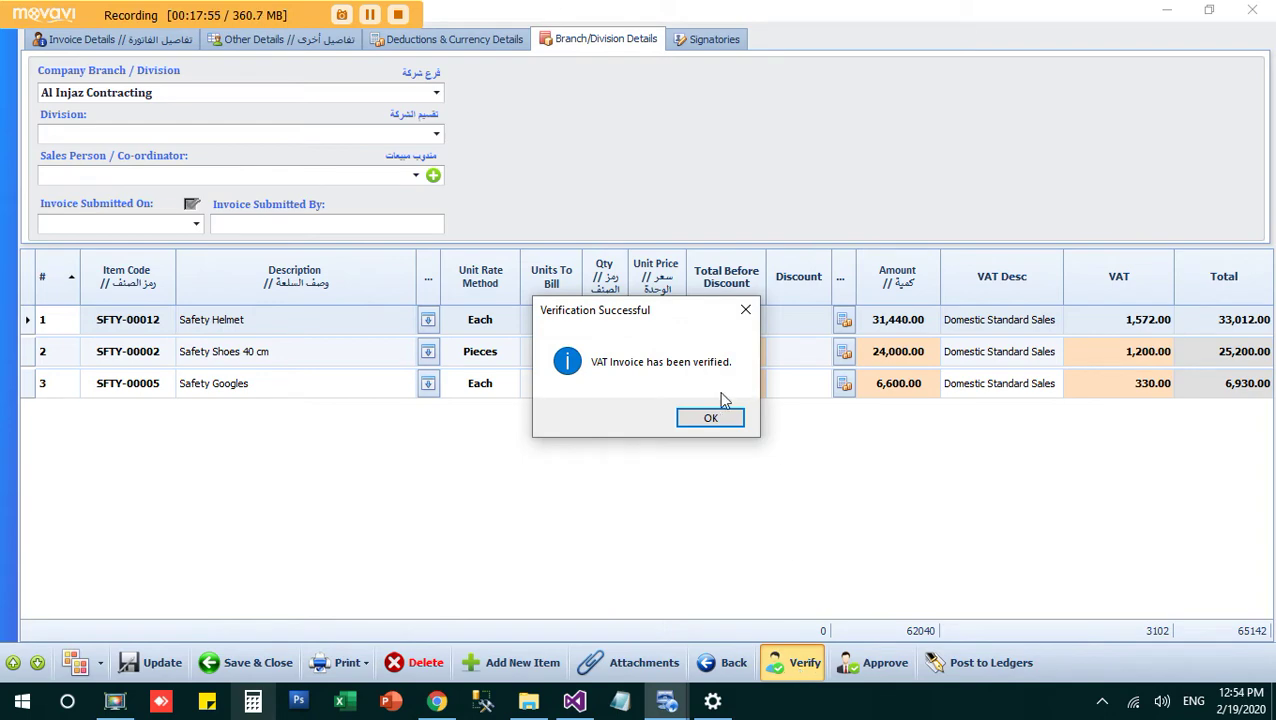
click(710, 419)
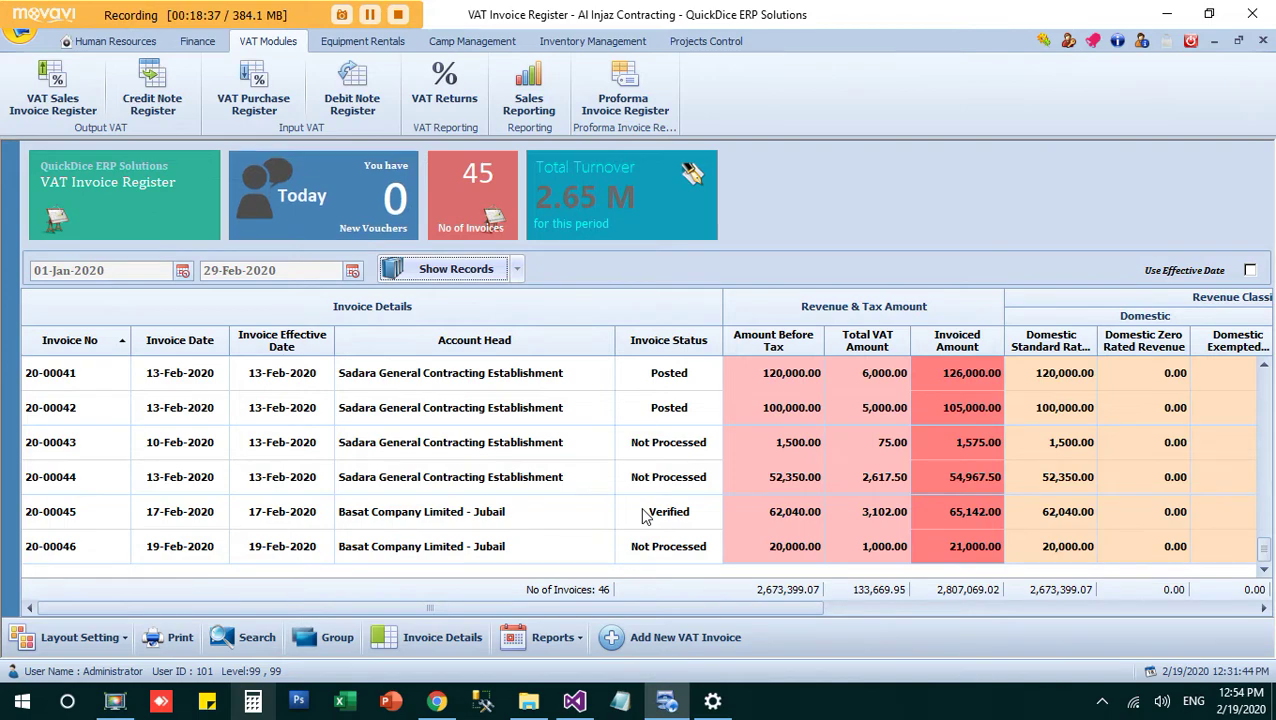
- Open the verified invoice 20-00045, approve it, and close the invoice window
right_click(645, 515)
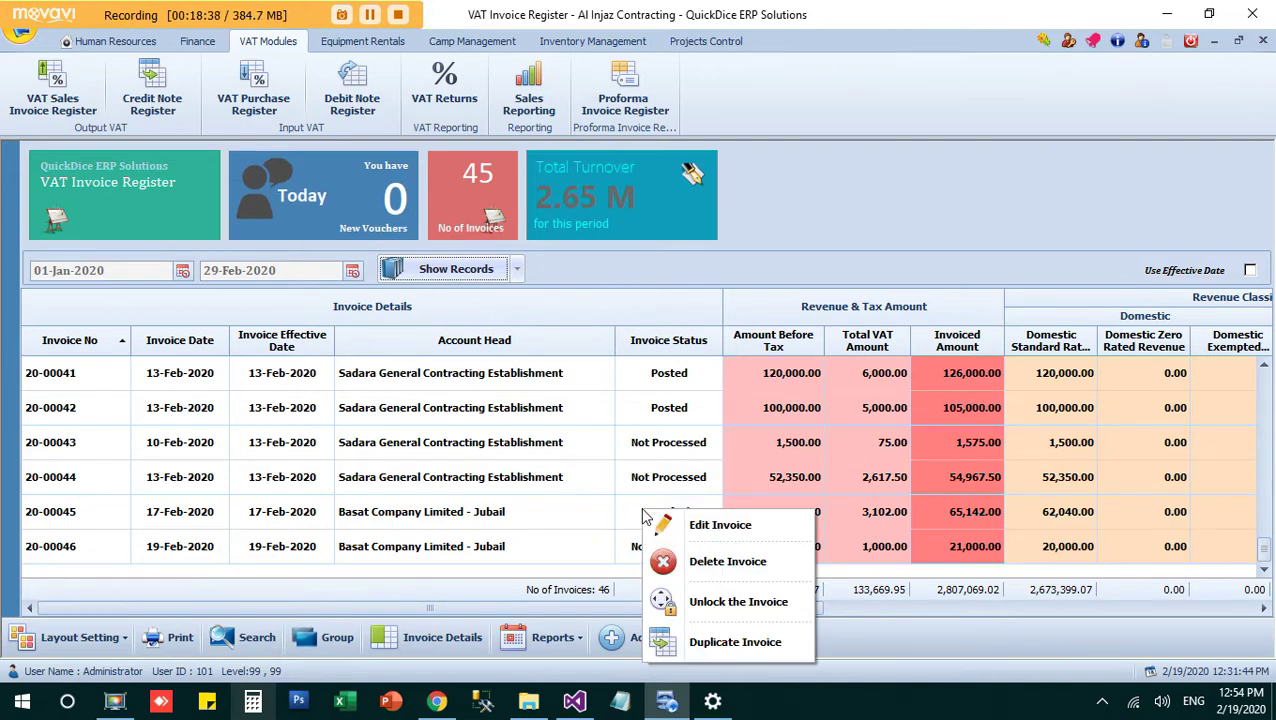
click(705, 525)
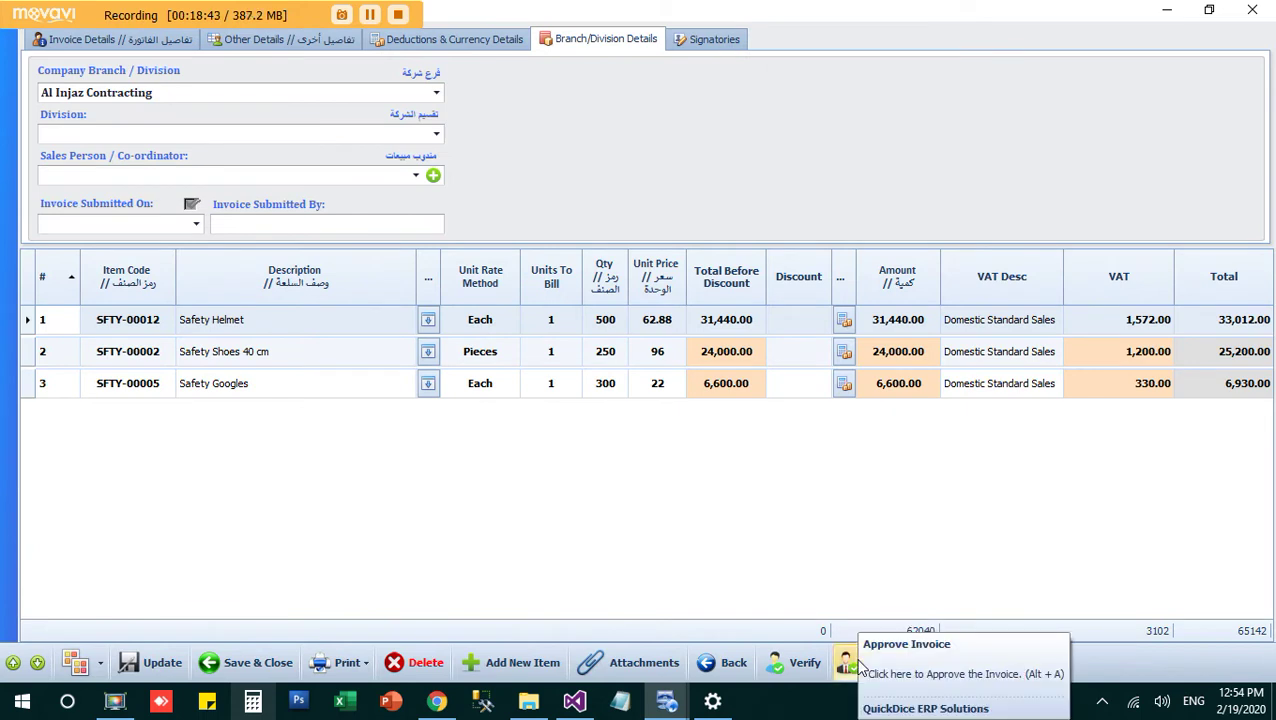
click(858, 667)
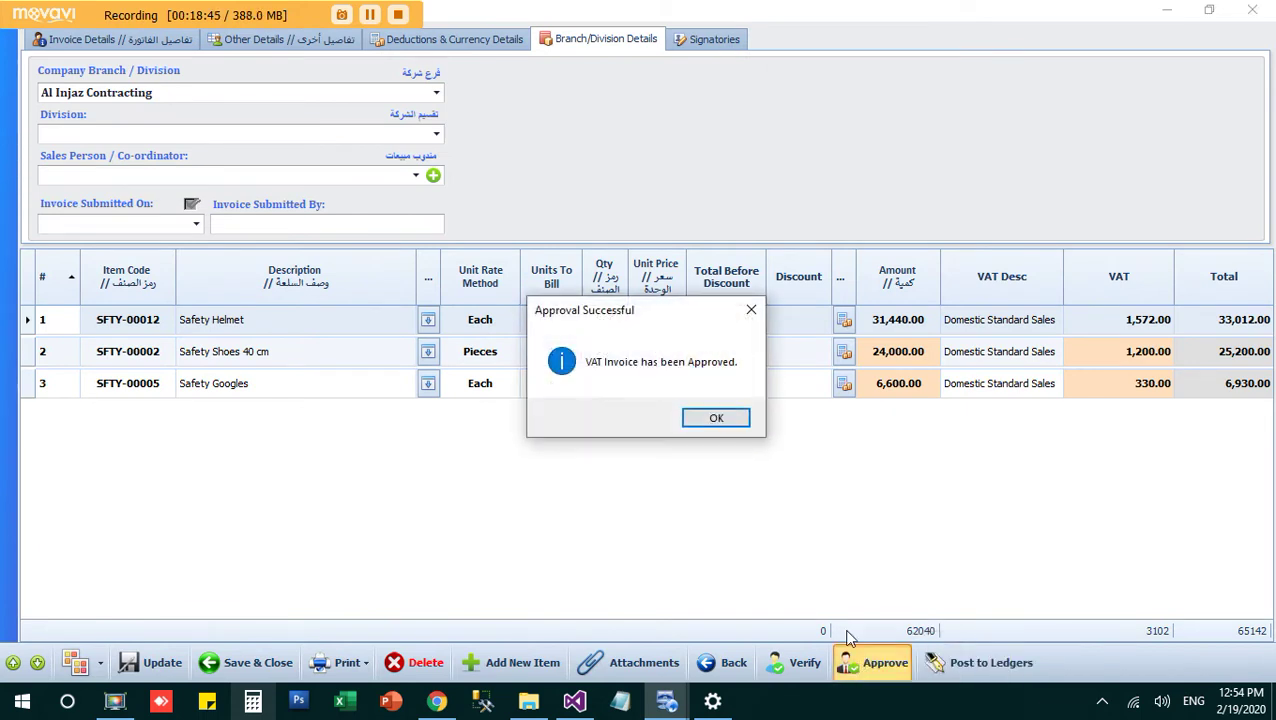
click(733, 426)
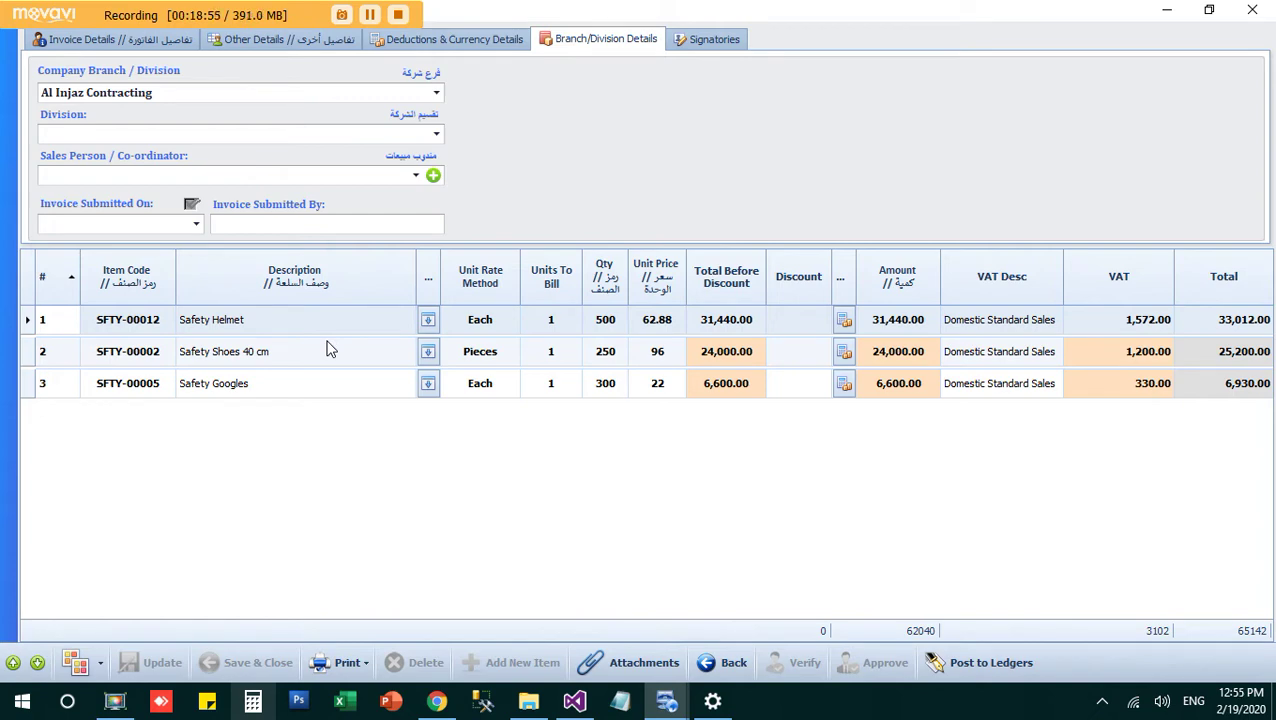
click(1252, 9)
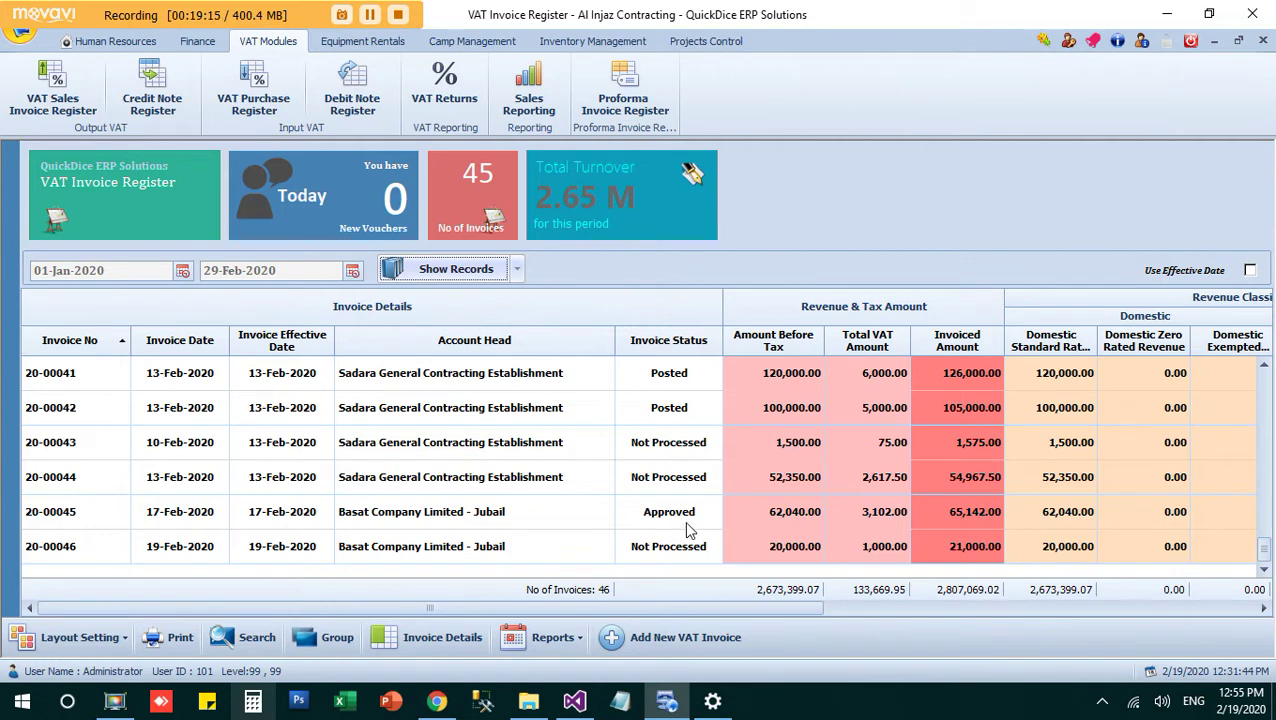
- Unlock the approved invoice 20-00045 and find it again at the end of the register
right_click(686, 526)
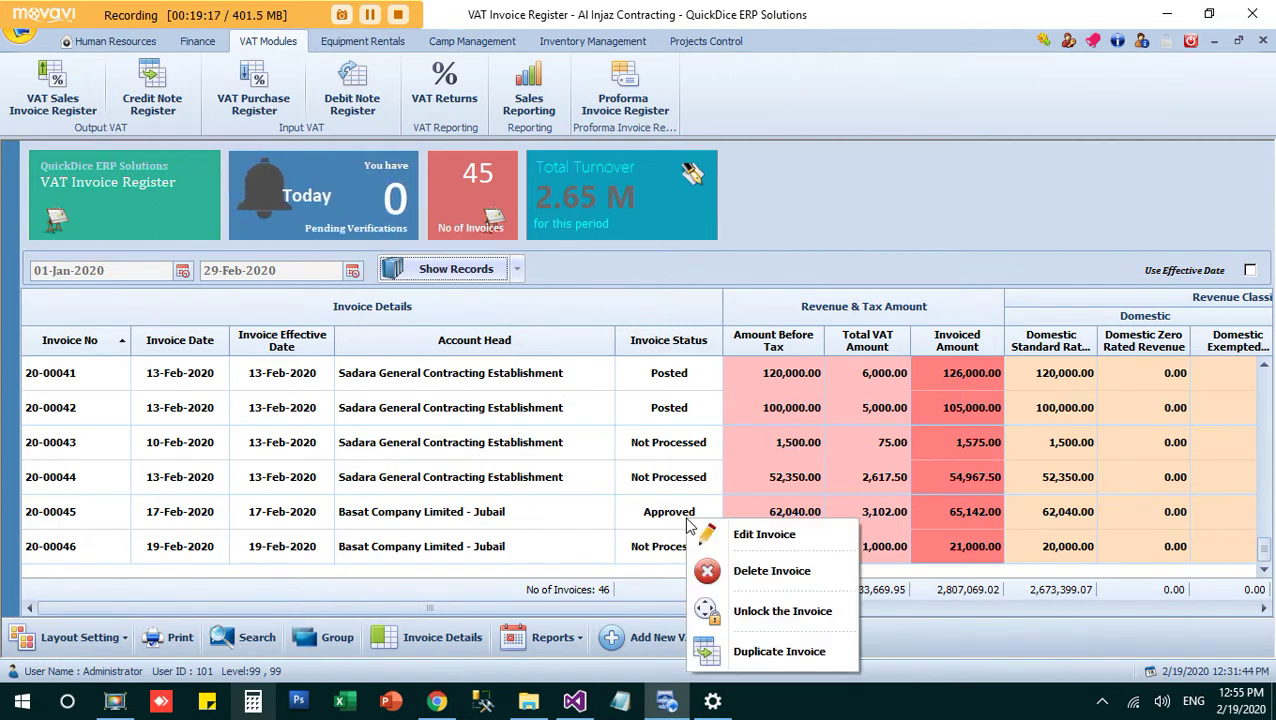
click(757, 614)
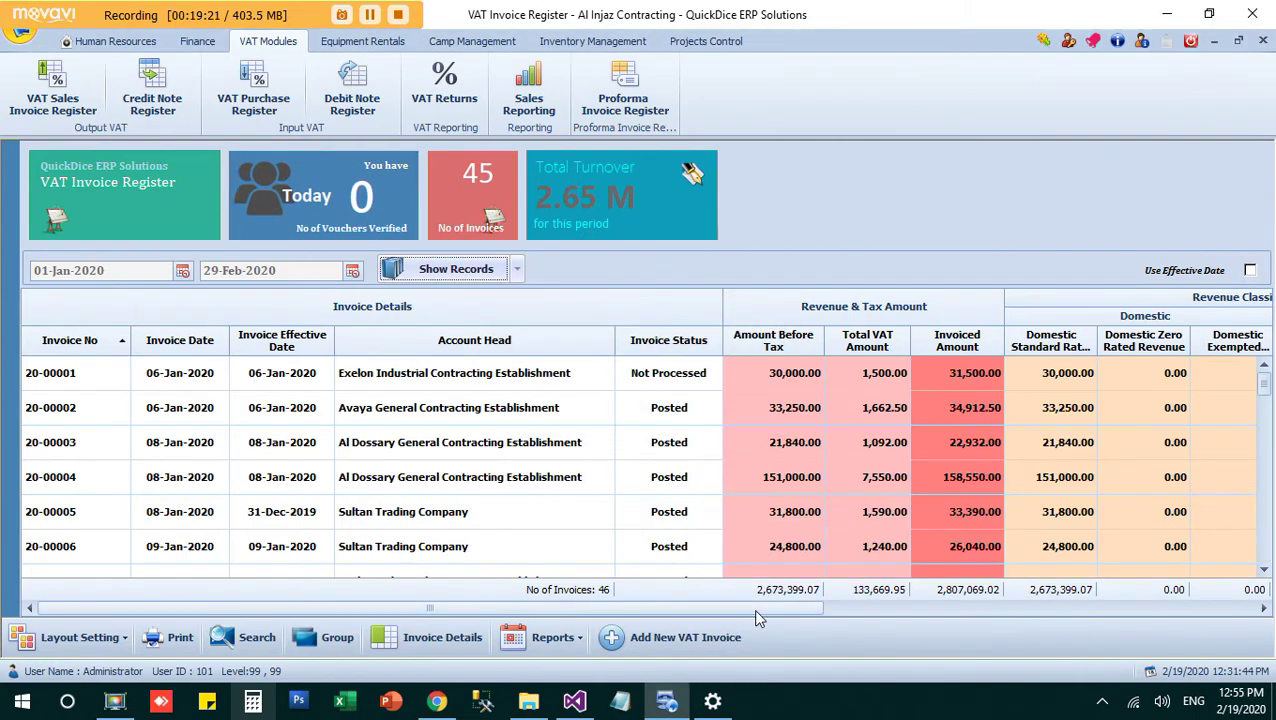
drag(1266, 385, 1266, 550)
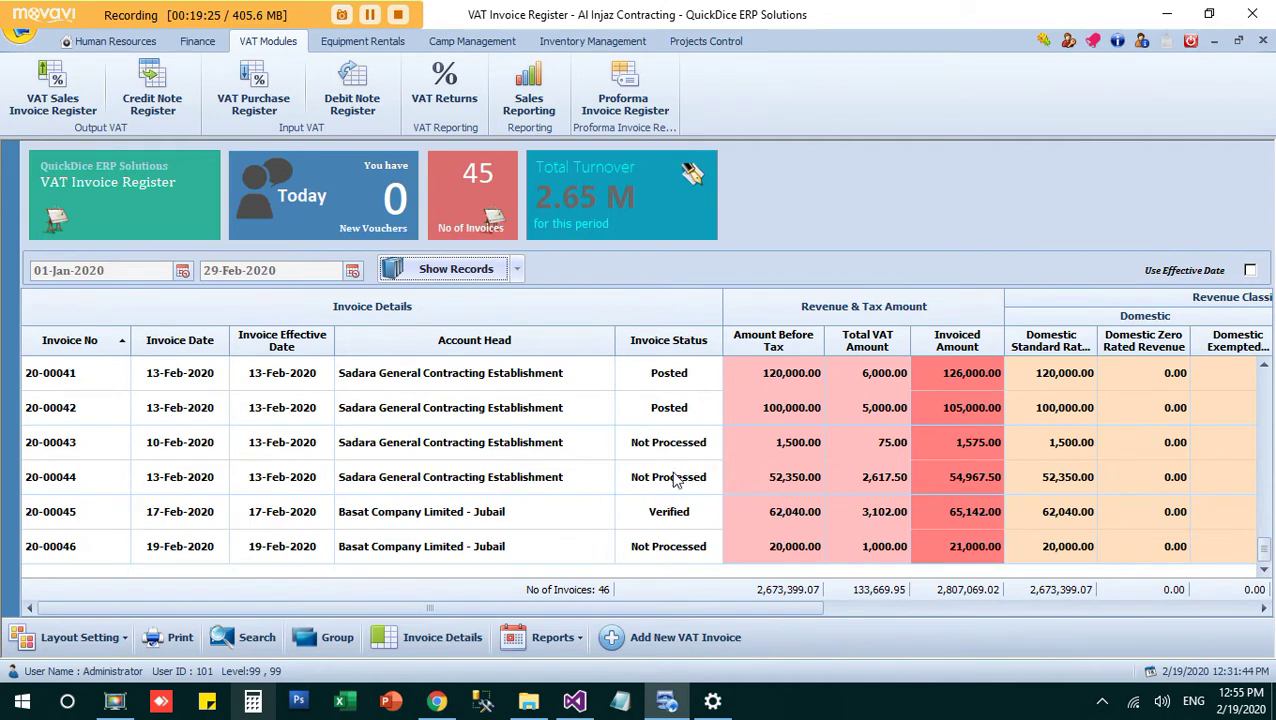
- Open the unlocked invoice 20-00045 to check whether it can be edited, and close it
right_click(700, 530)
click(766, 535)
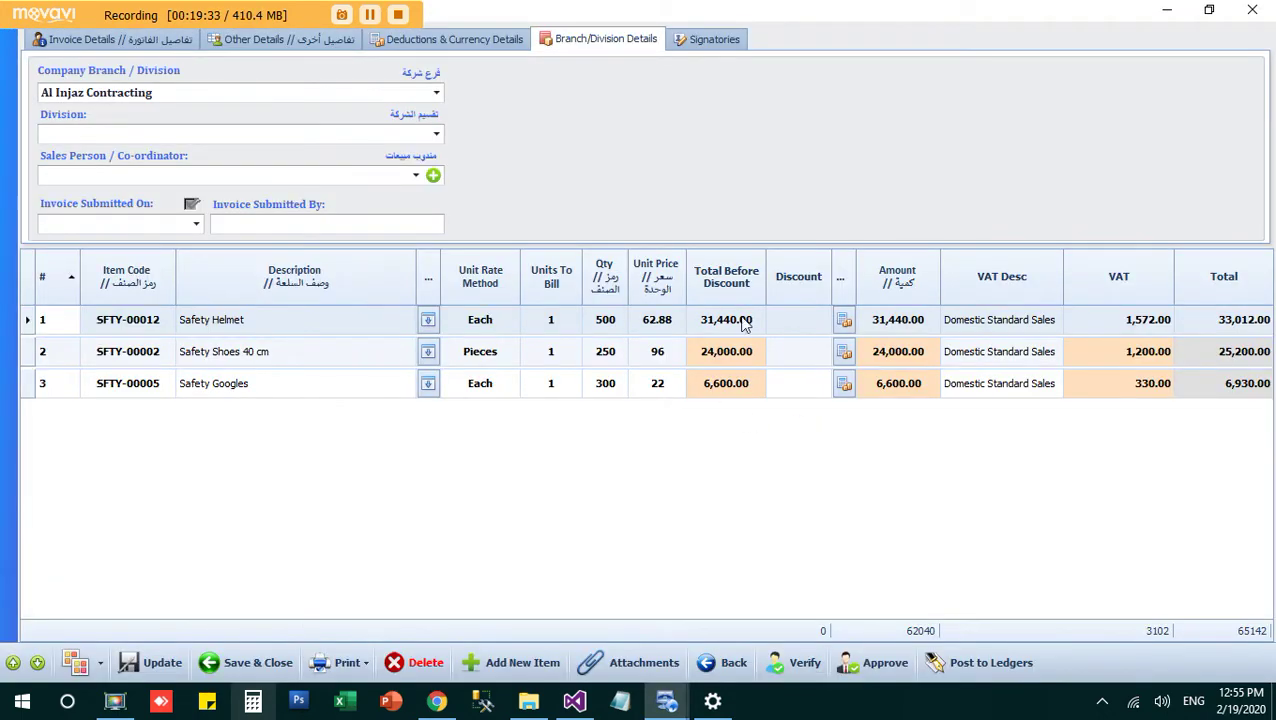
click(1252, 11)
- Reopen invoice 20-00045, approve it again, and return to the register
right_click(686, 515)
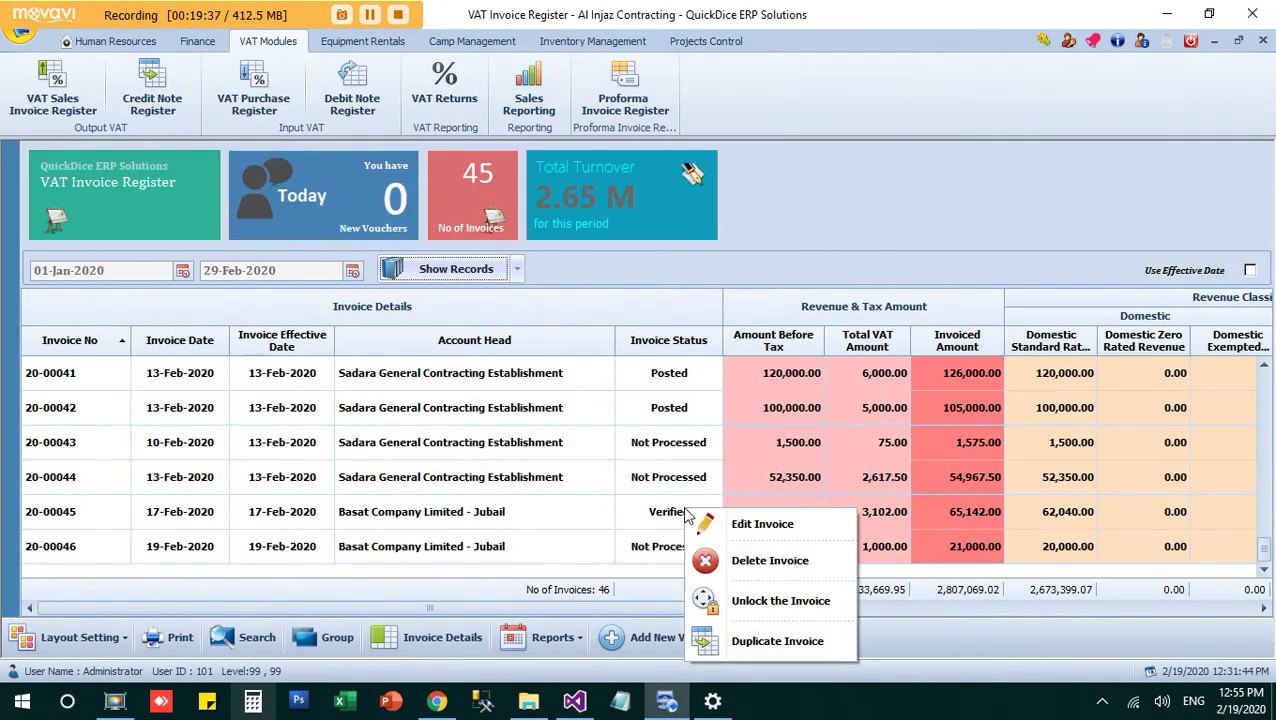
click(720, 525)
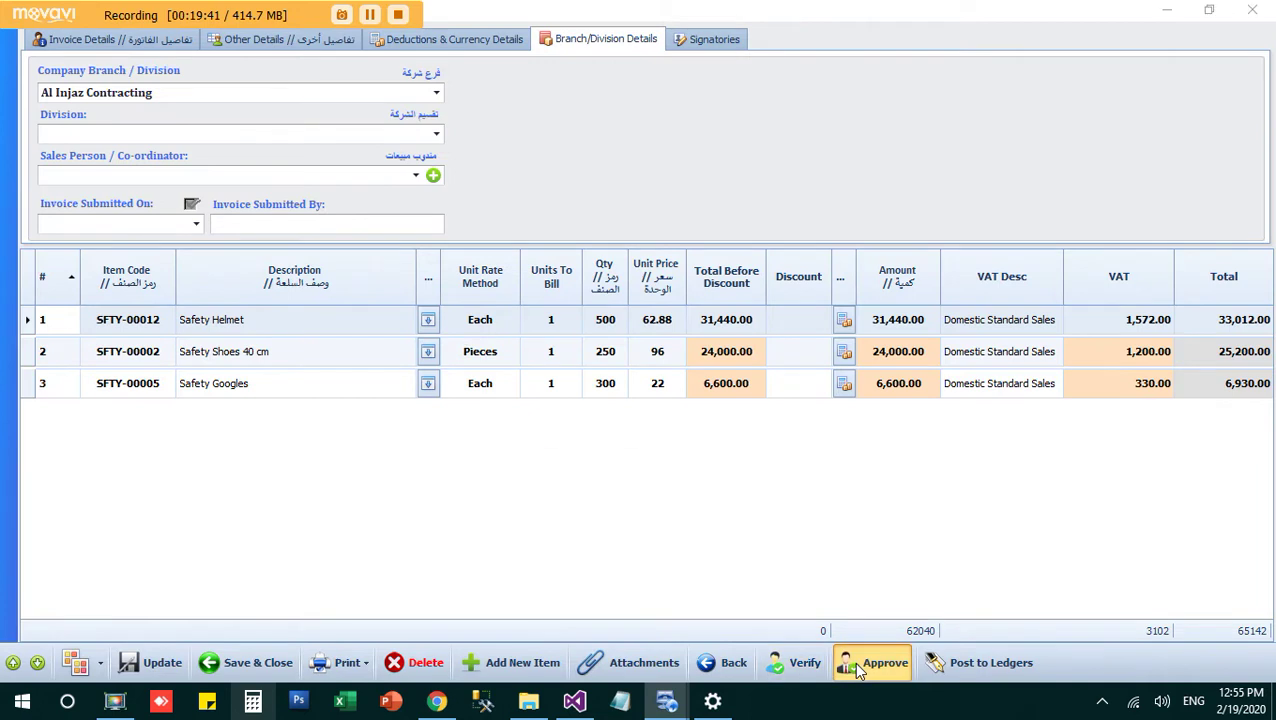
click(858, 666)
click(729, 420)
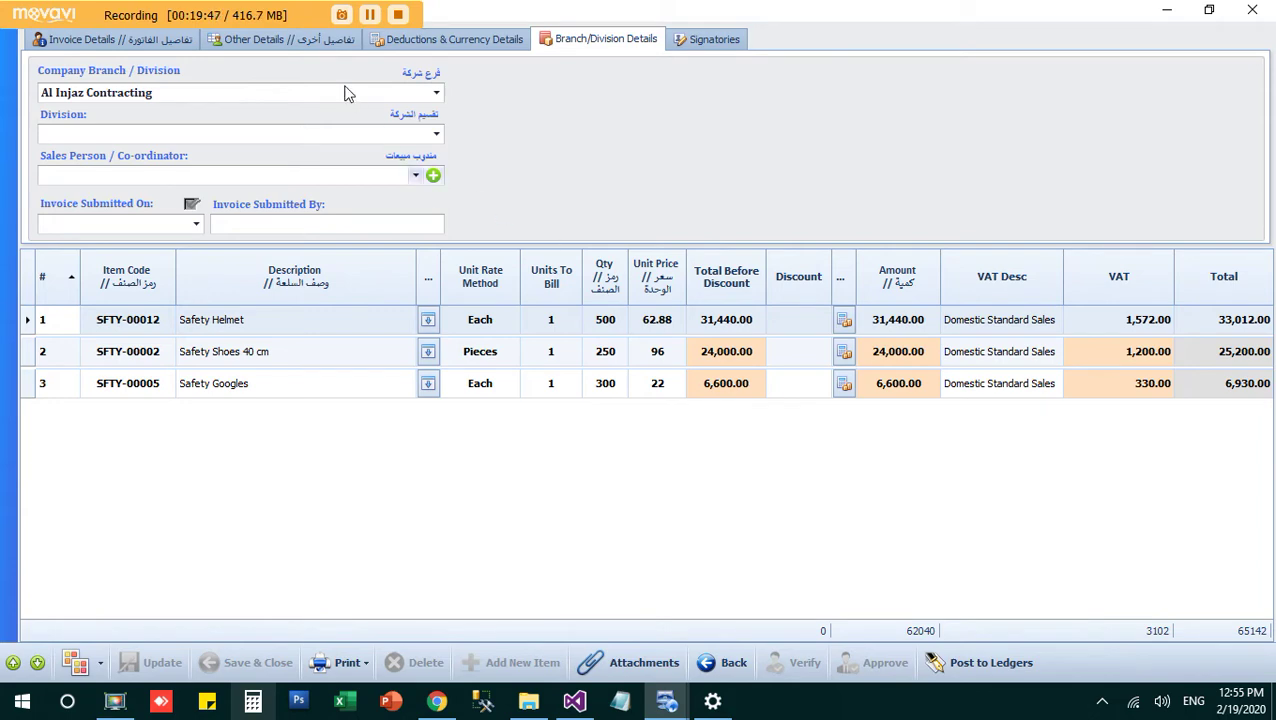
click(1267, 42)
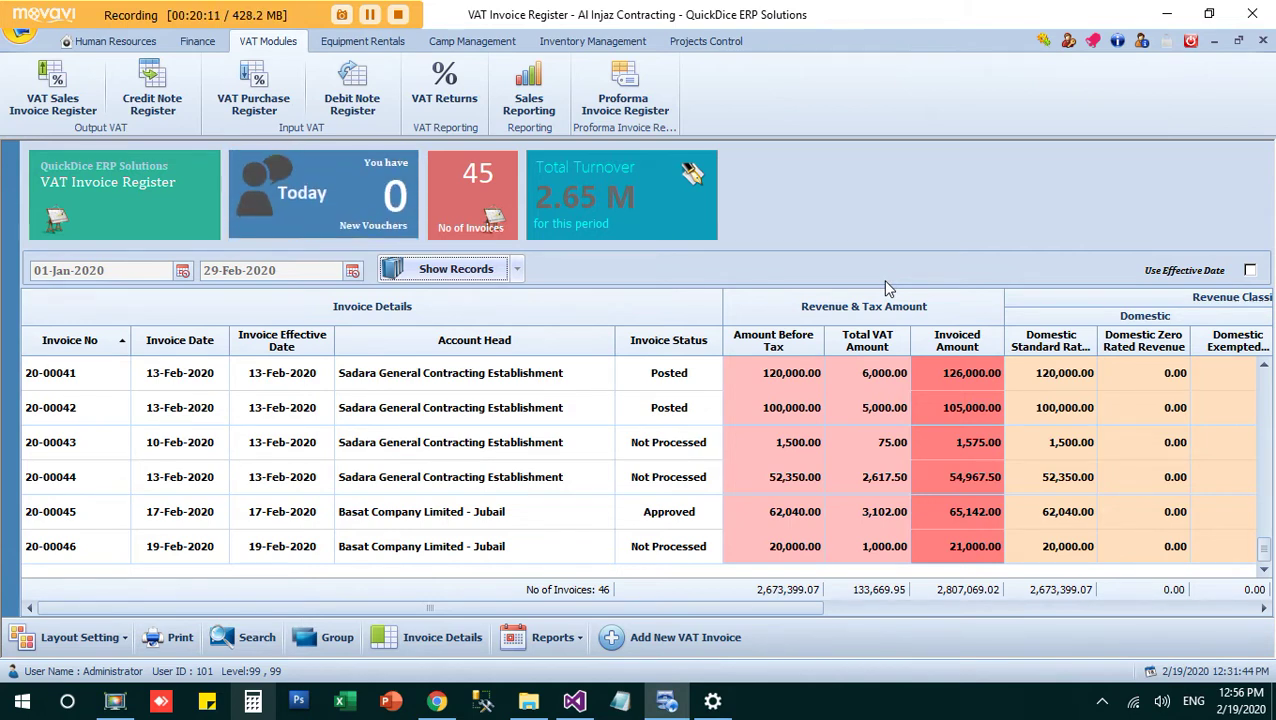
- Open the approved invoice 20-00045 and try to post it to the ledgers
right_click(675, 508)
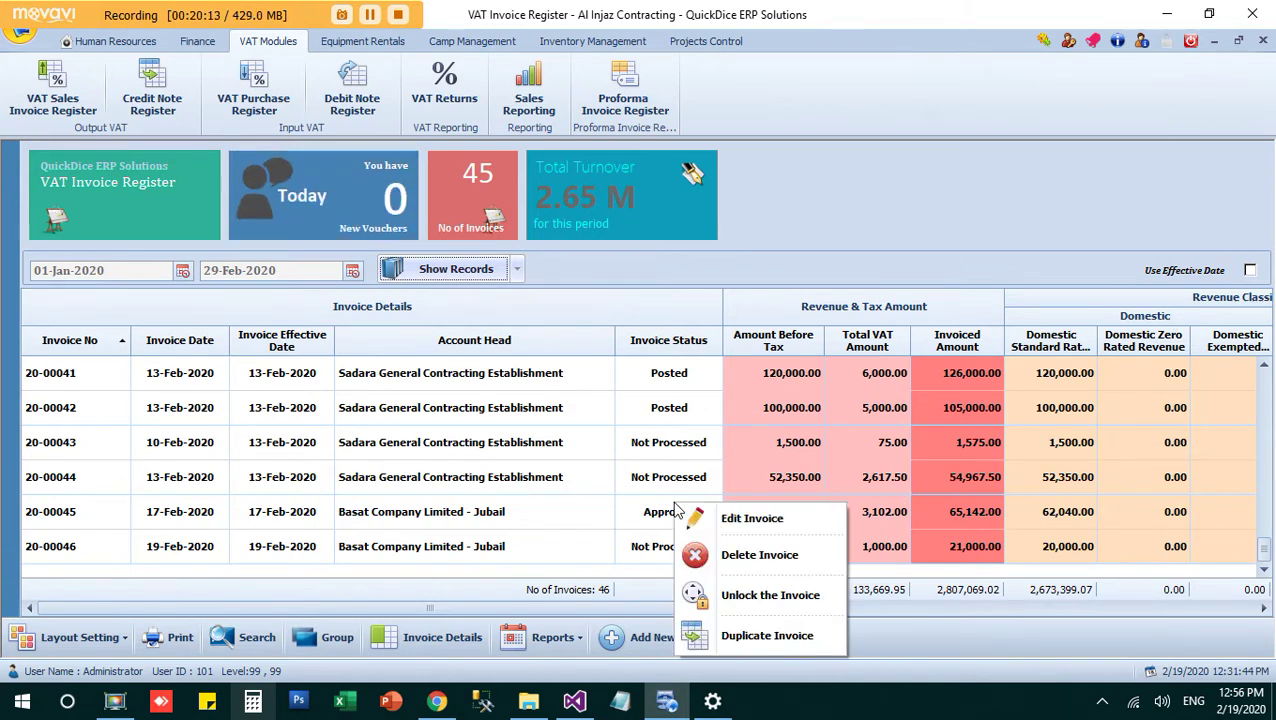
click(760, 518)
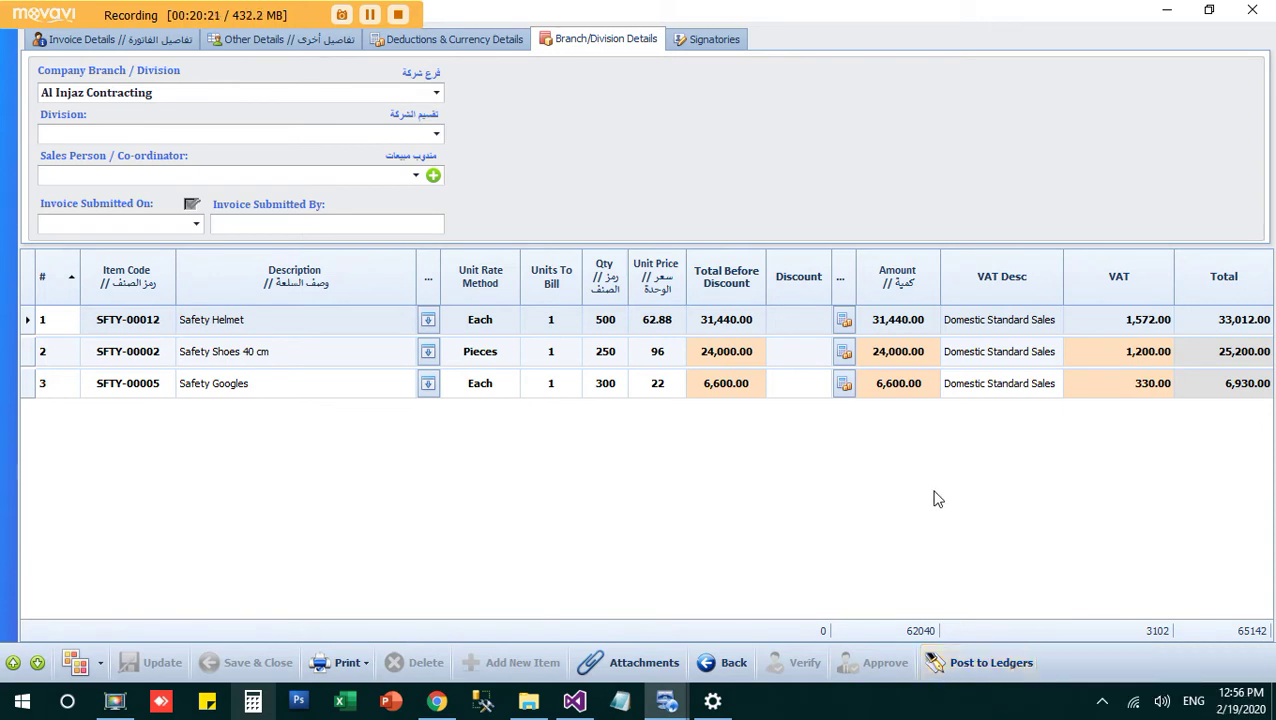
click(960, 664)
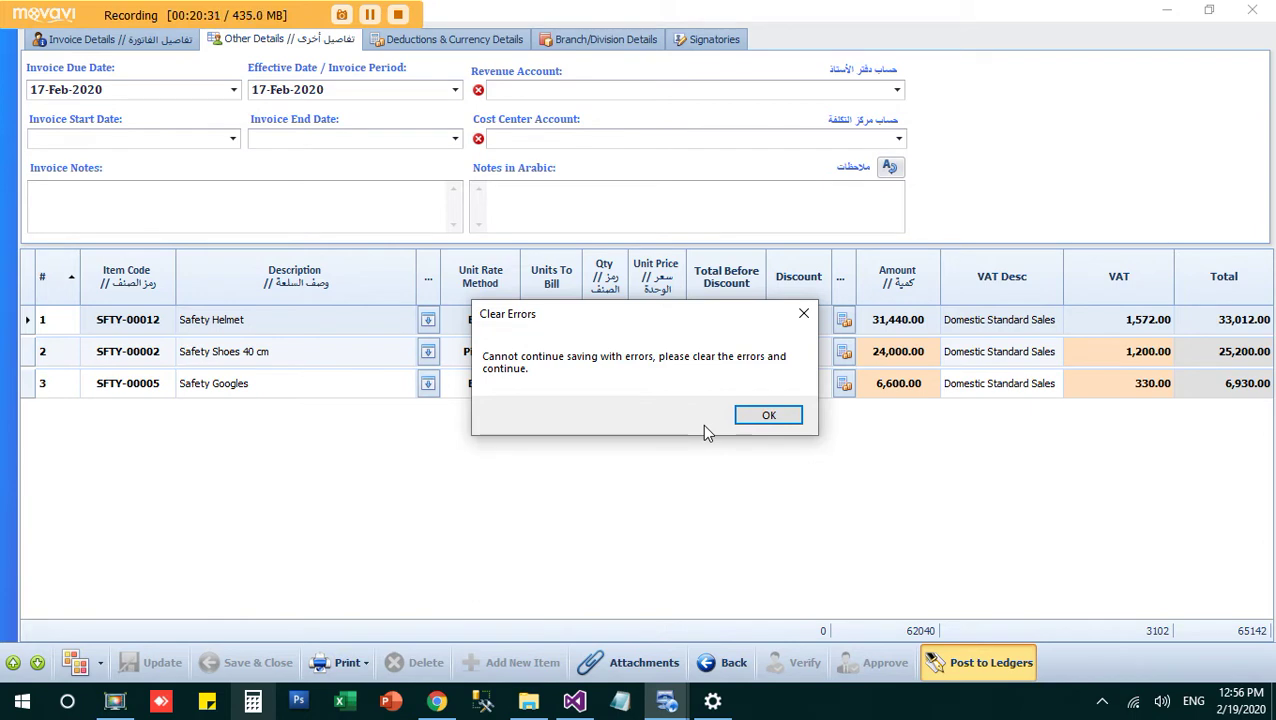
click(799, 418)
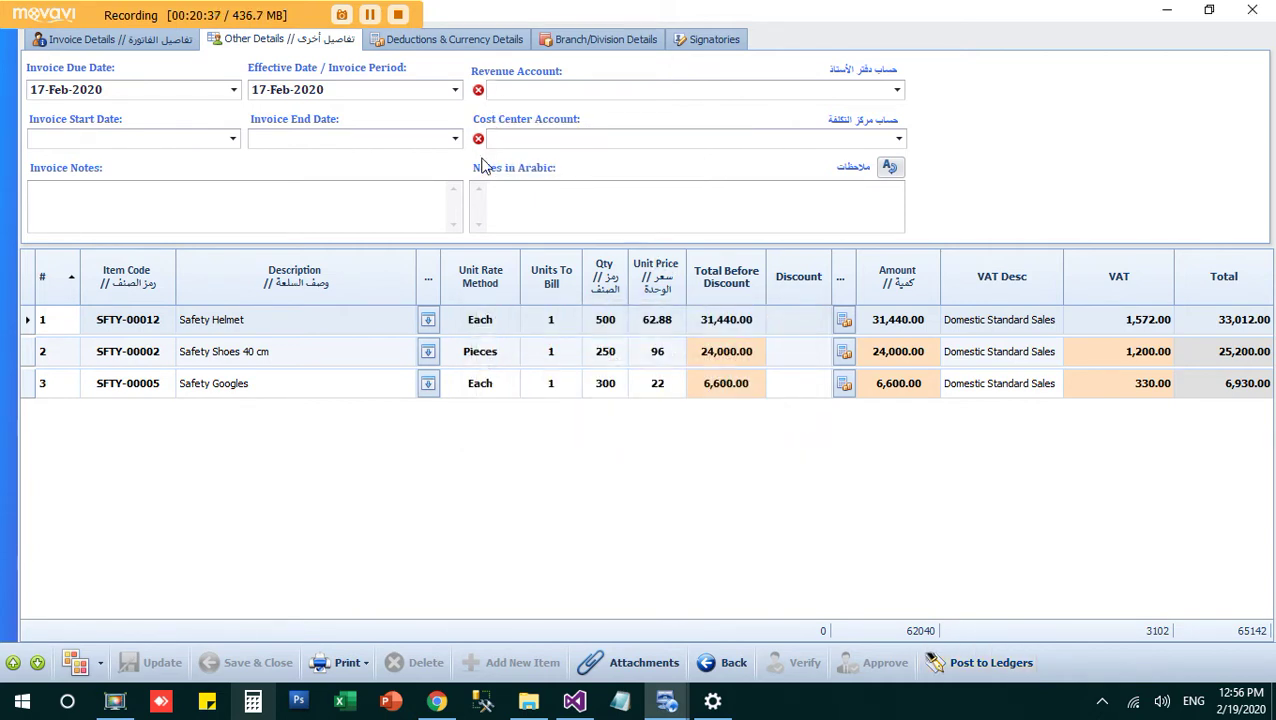
- Set the invoice's revenue account to Income - Trading and its cost center account to Aramco Order # 007788
mouse_move(479, 94)
click(714, 95)
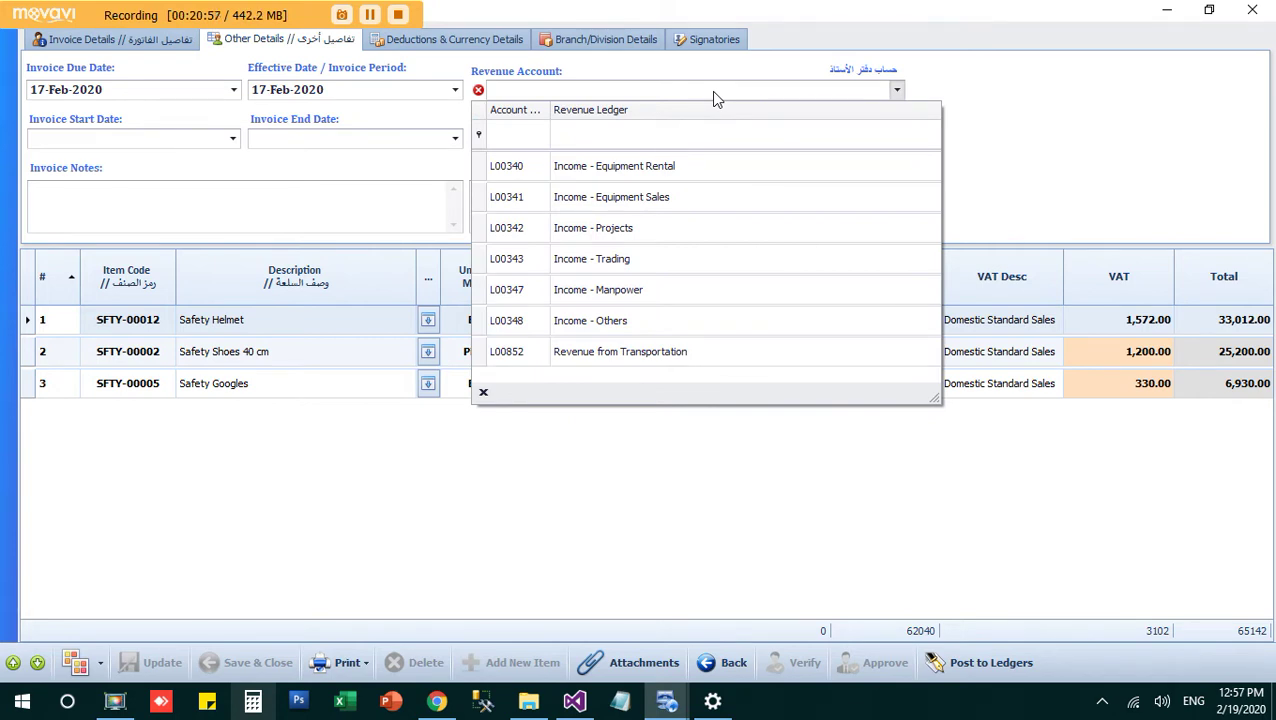
click(605, 268)
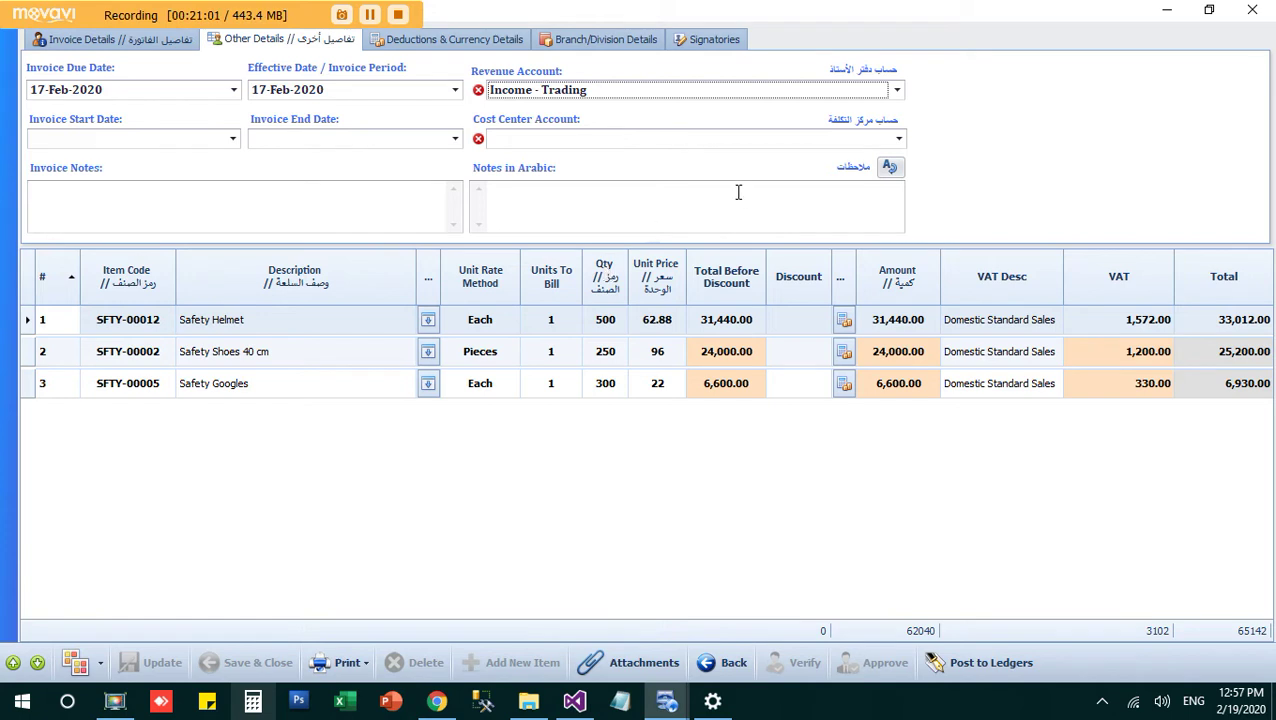
click(730, 146)
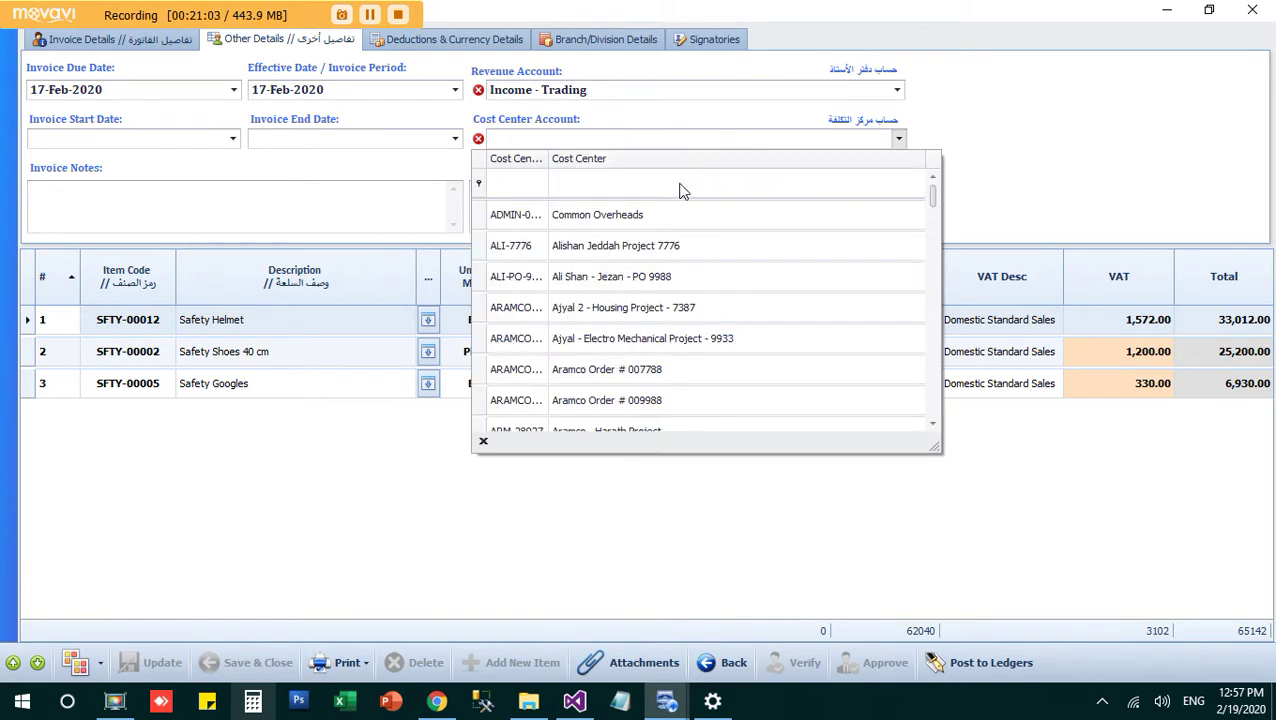
click(579, 370)
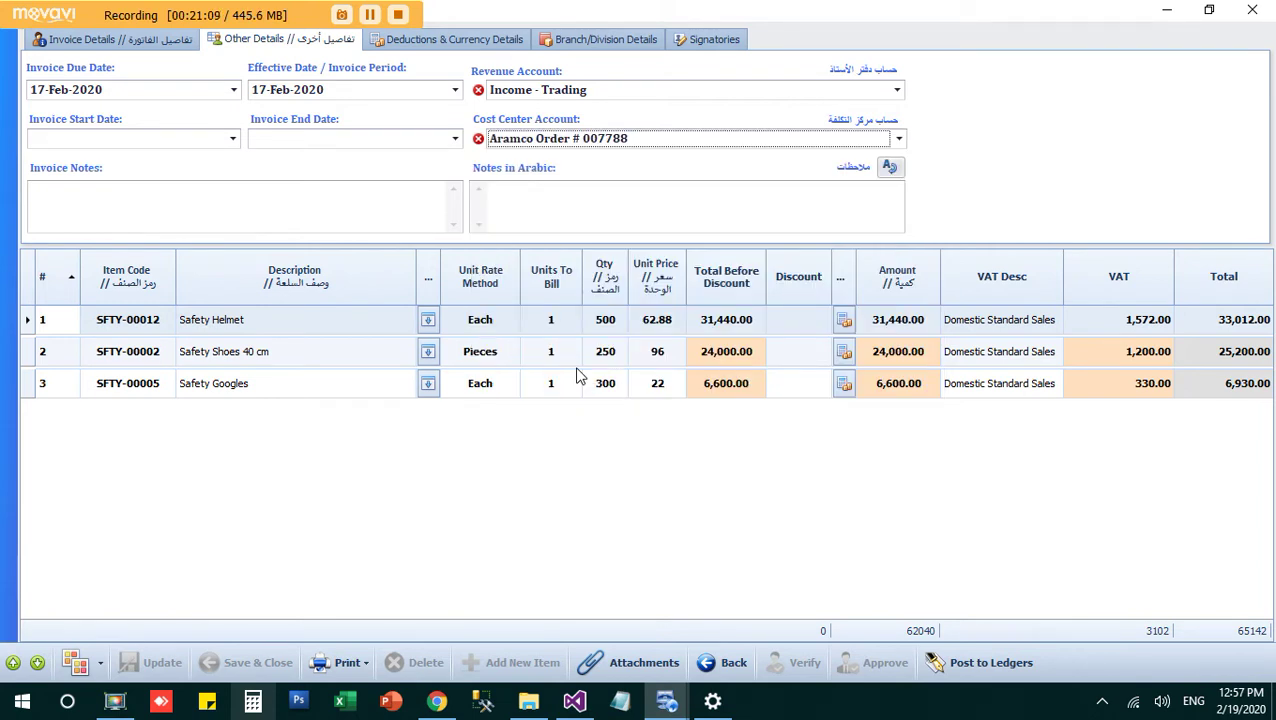
- Post invoice 20-00045 to the ledgers and close it to return to the VAT invoice register
click(985, 662)
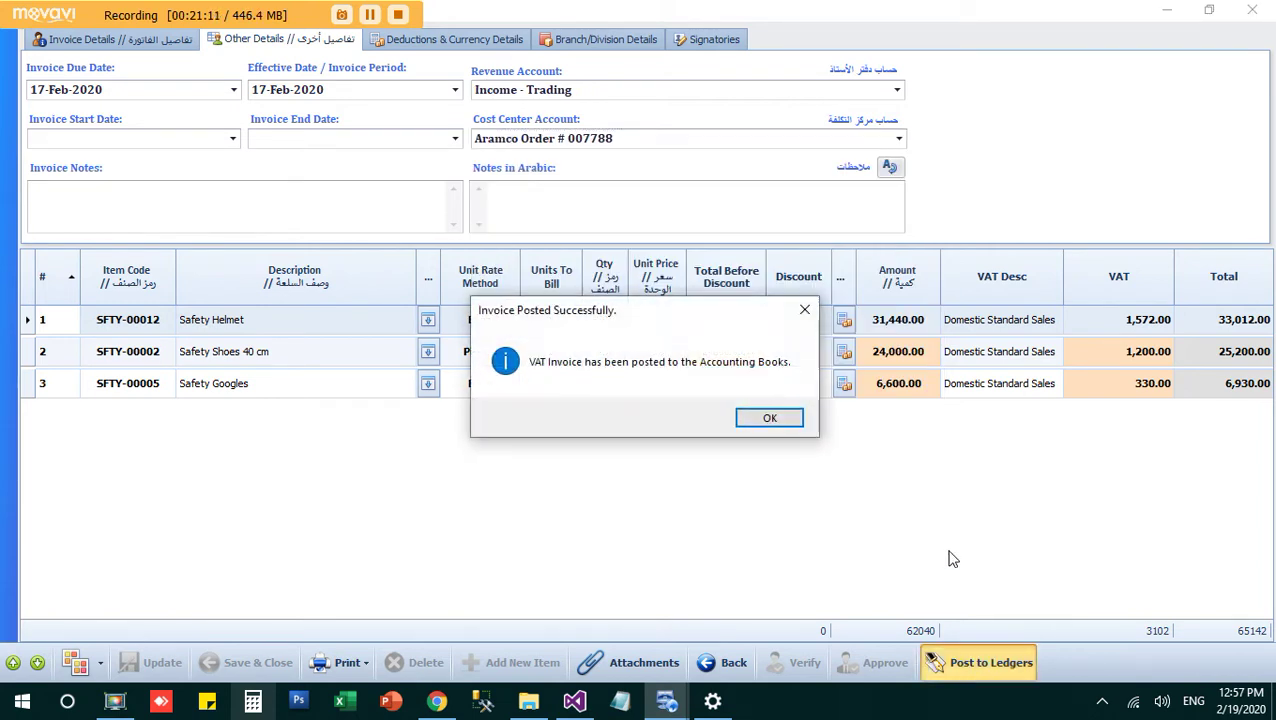
click(766, 418)
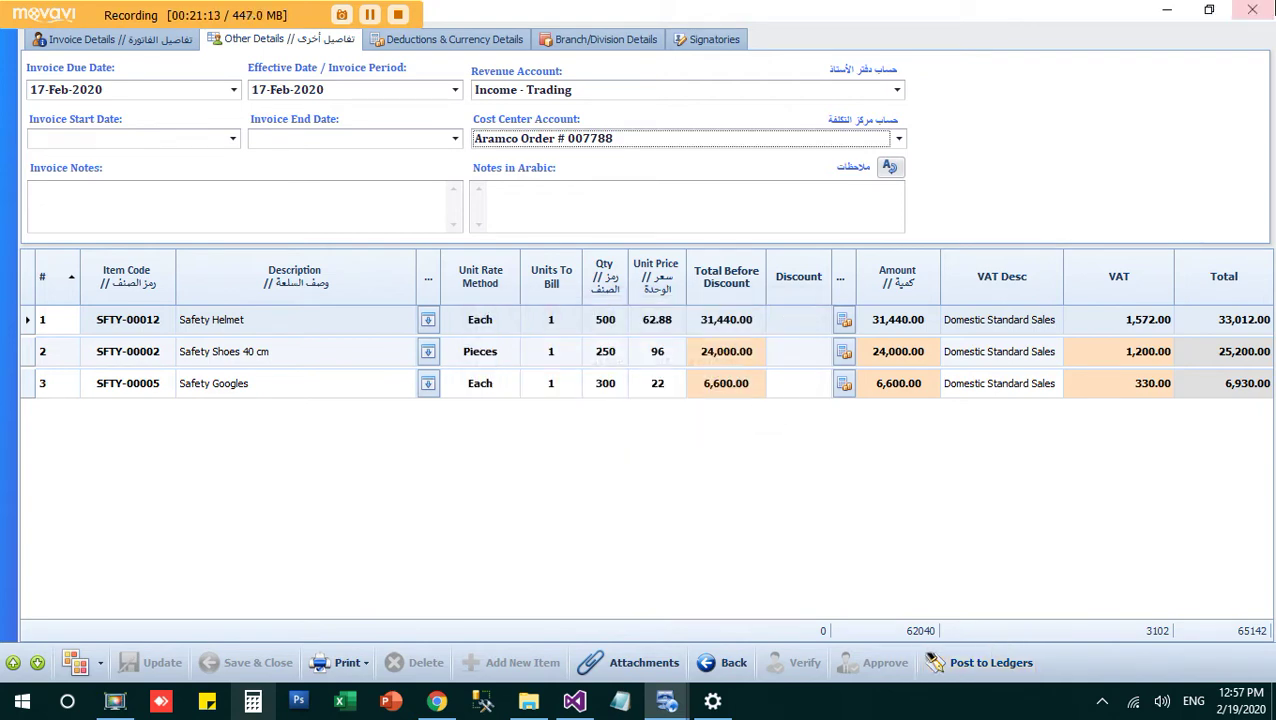
click(1266, 10)
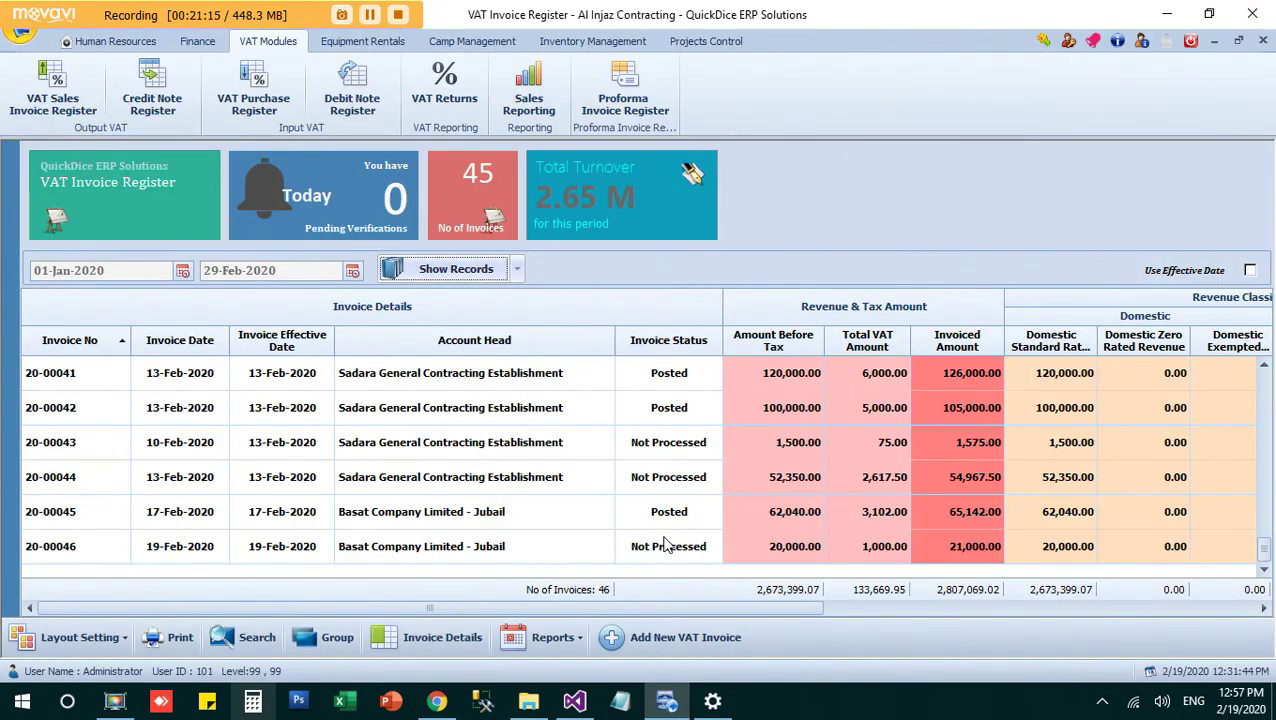
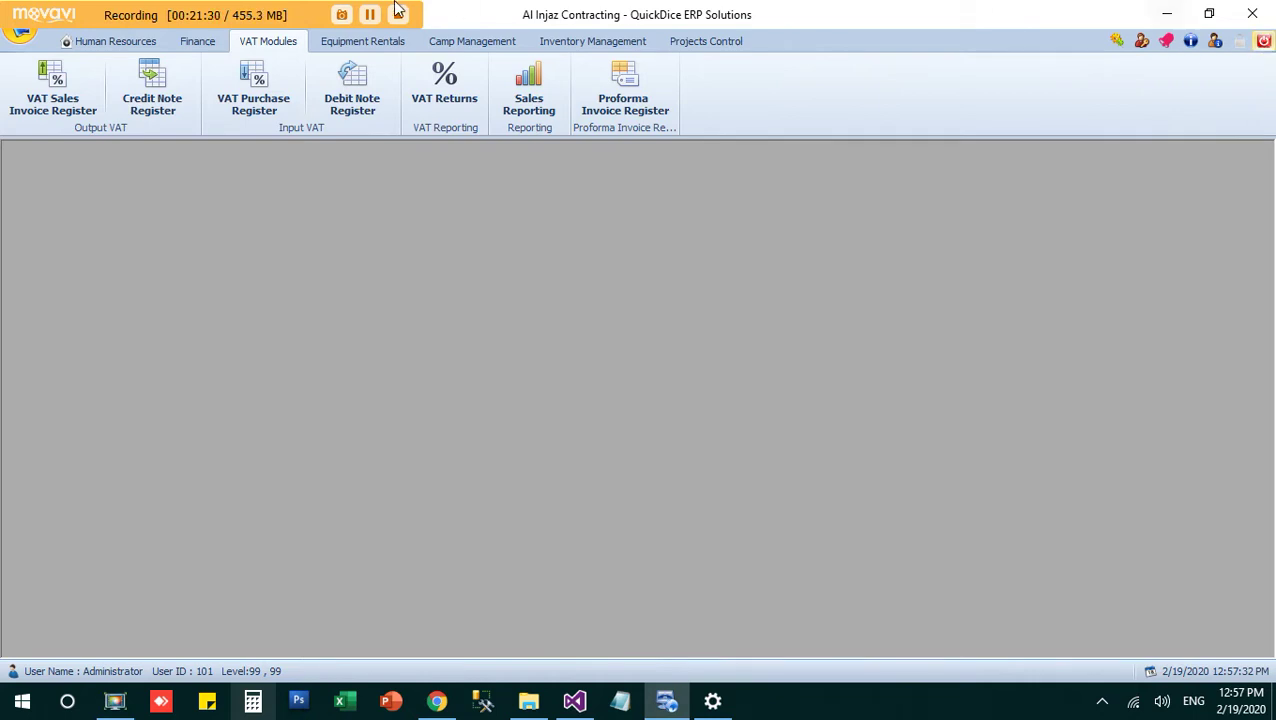
- Show the accounting ledger records of Basat Company Limited - Jubail from 01-Feb-2020 to 29-Feb-2020
click(198, 43)
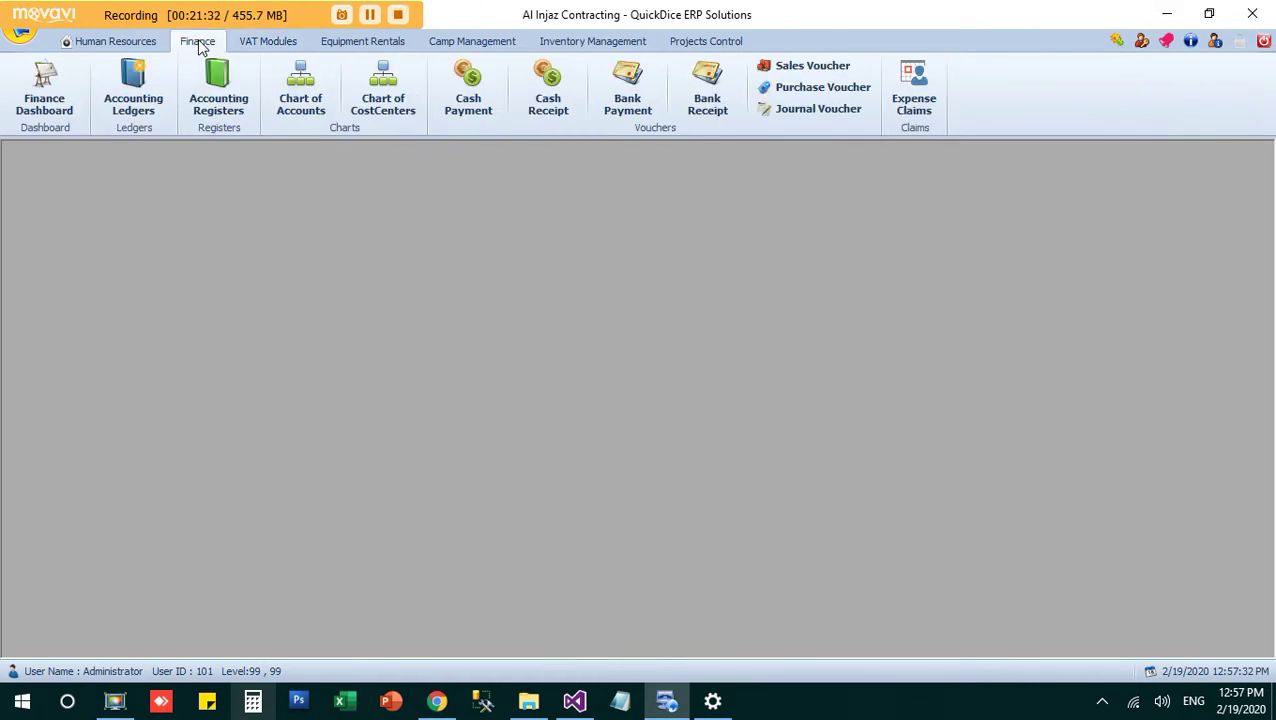
click(133, 103)
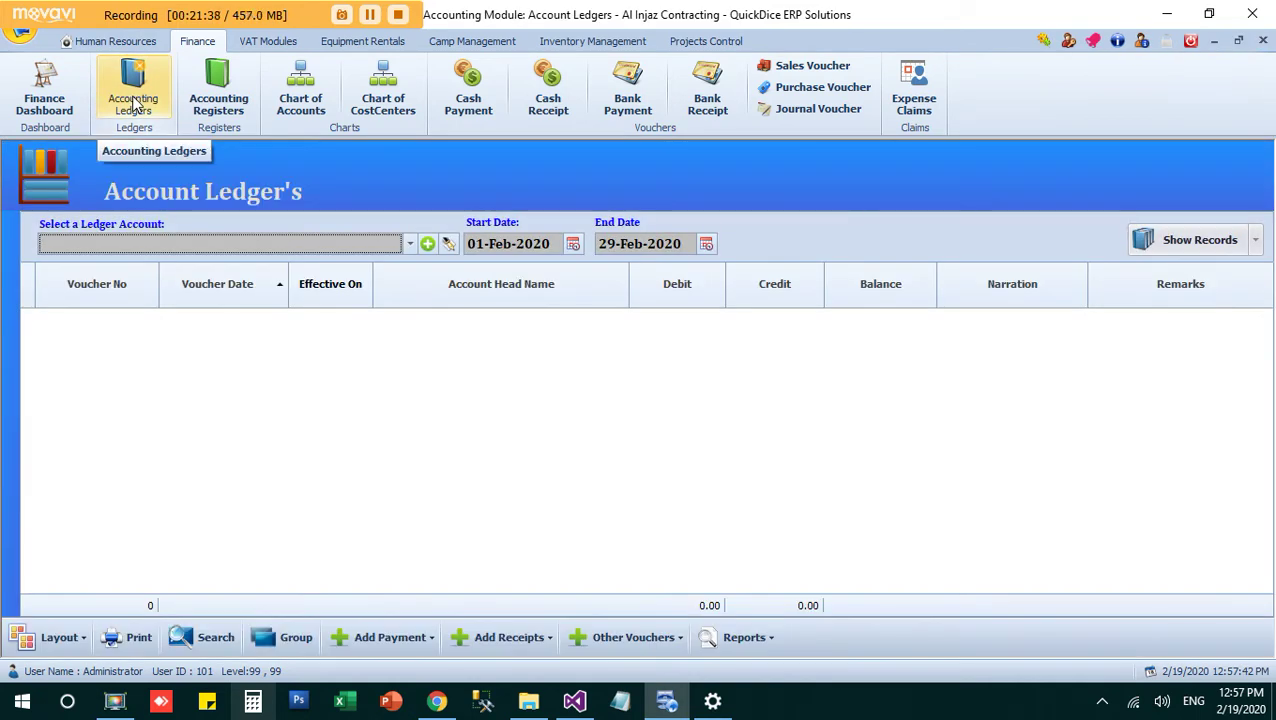
click(410, 244)
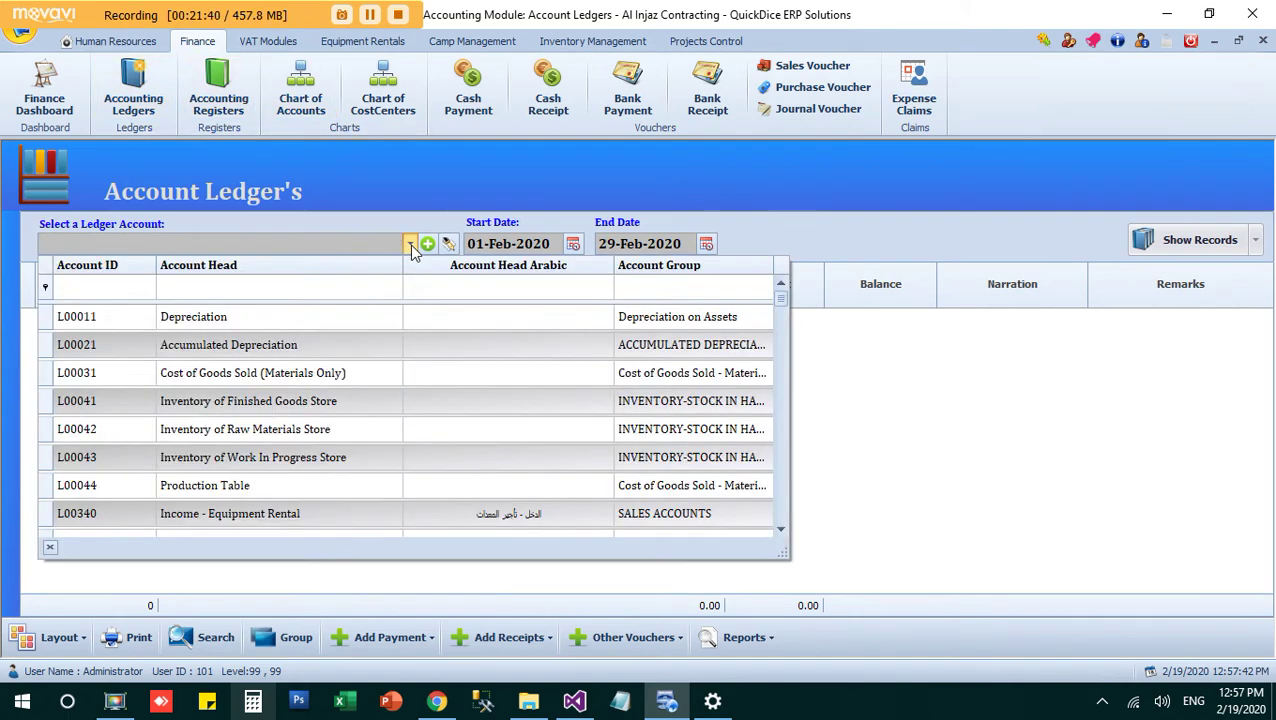
text(Basat Company Limited - Jubail)
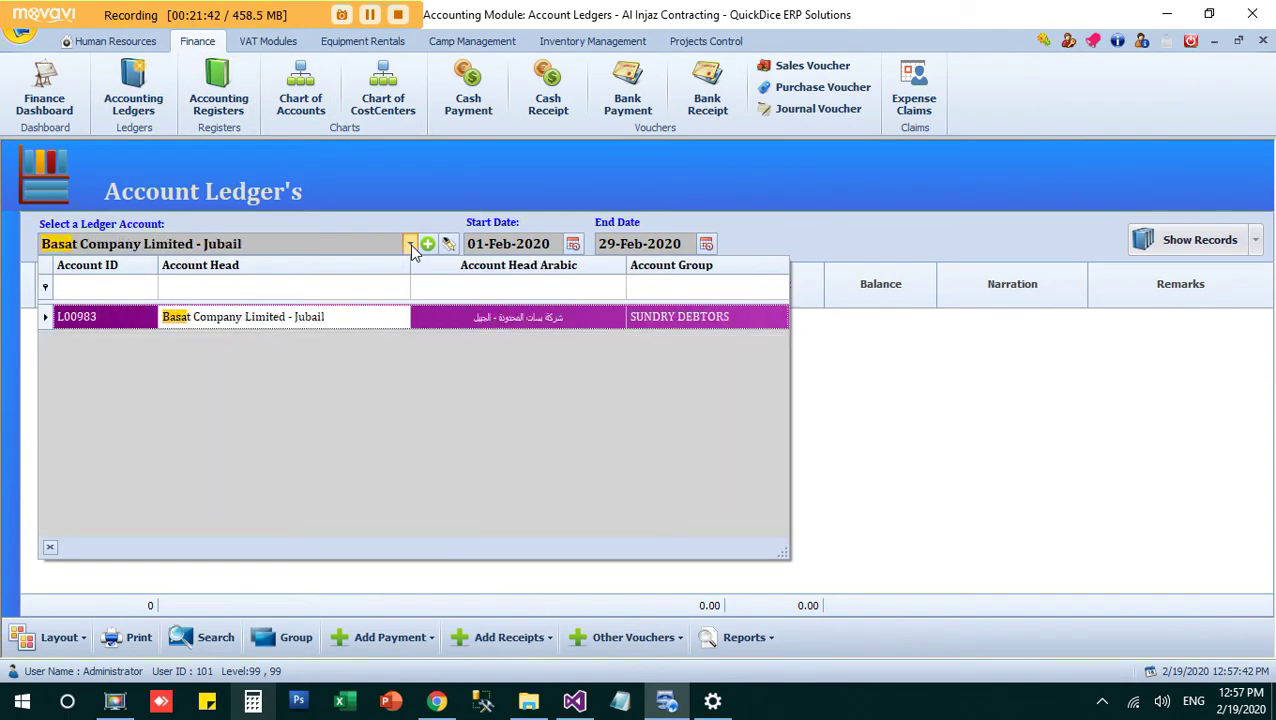
key(Tab)
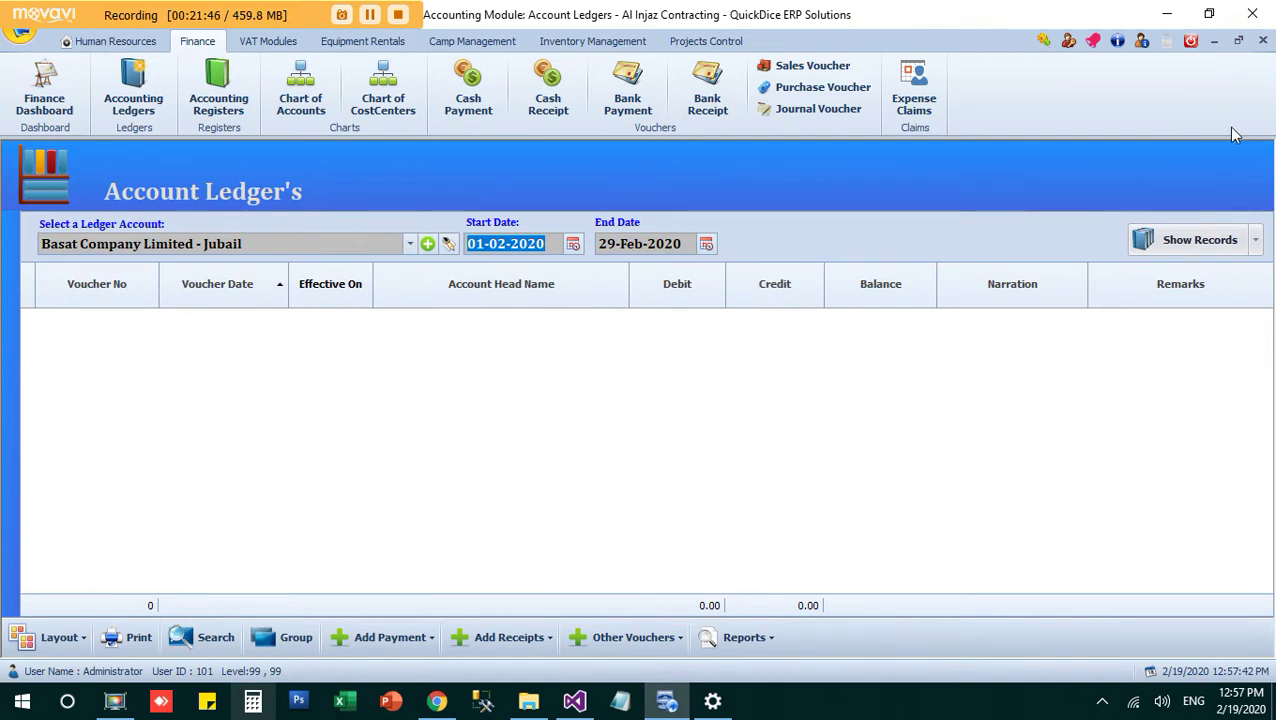
click(1221, 238)
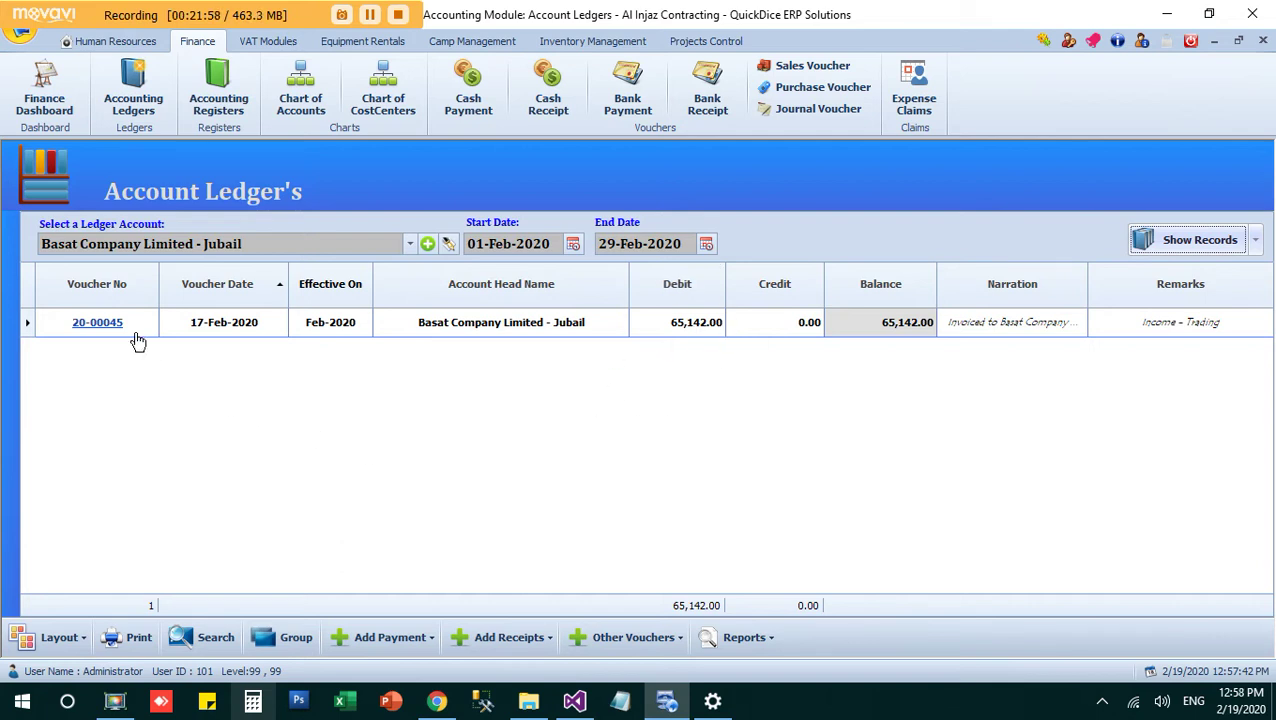
- Open voucher 20-00045 from the ledger, preview its VAT invoice and its sales voucher, and close everything
click(88, 322)
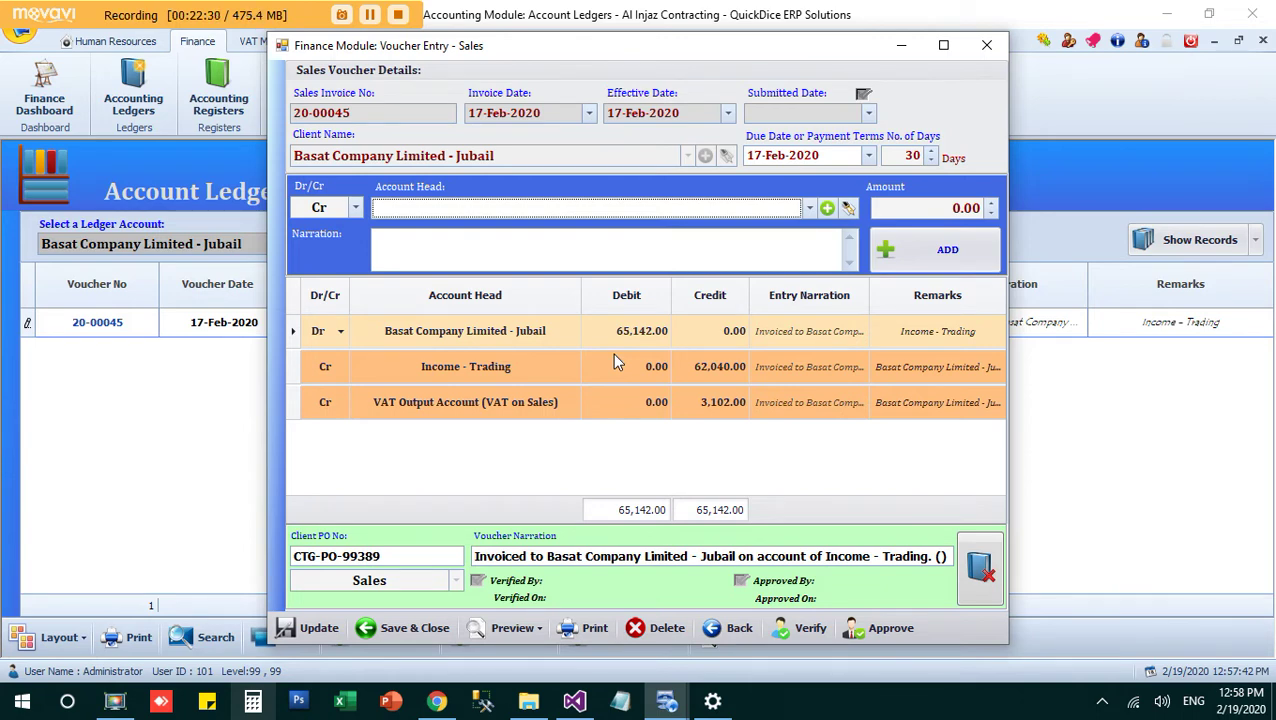
click(505, 628)
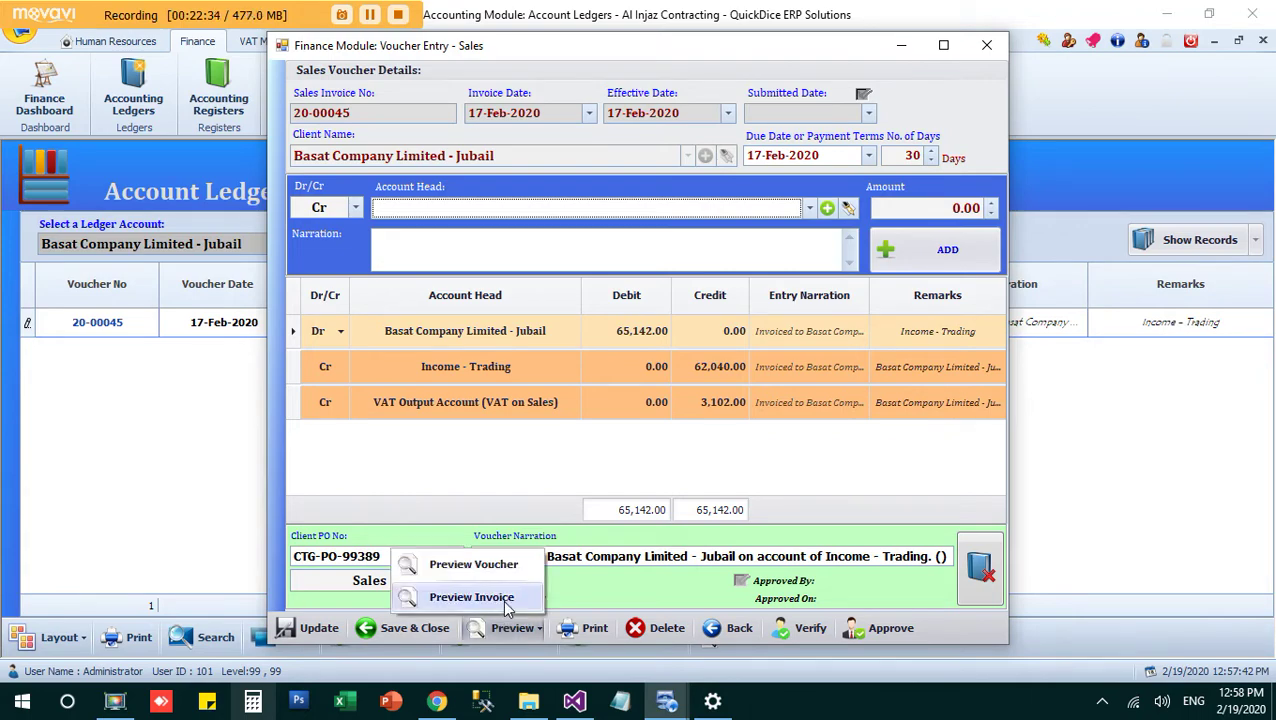
click(505, 600)
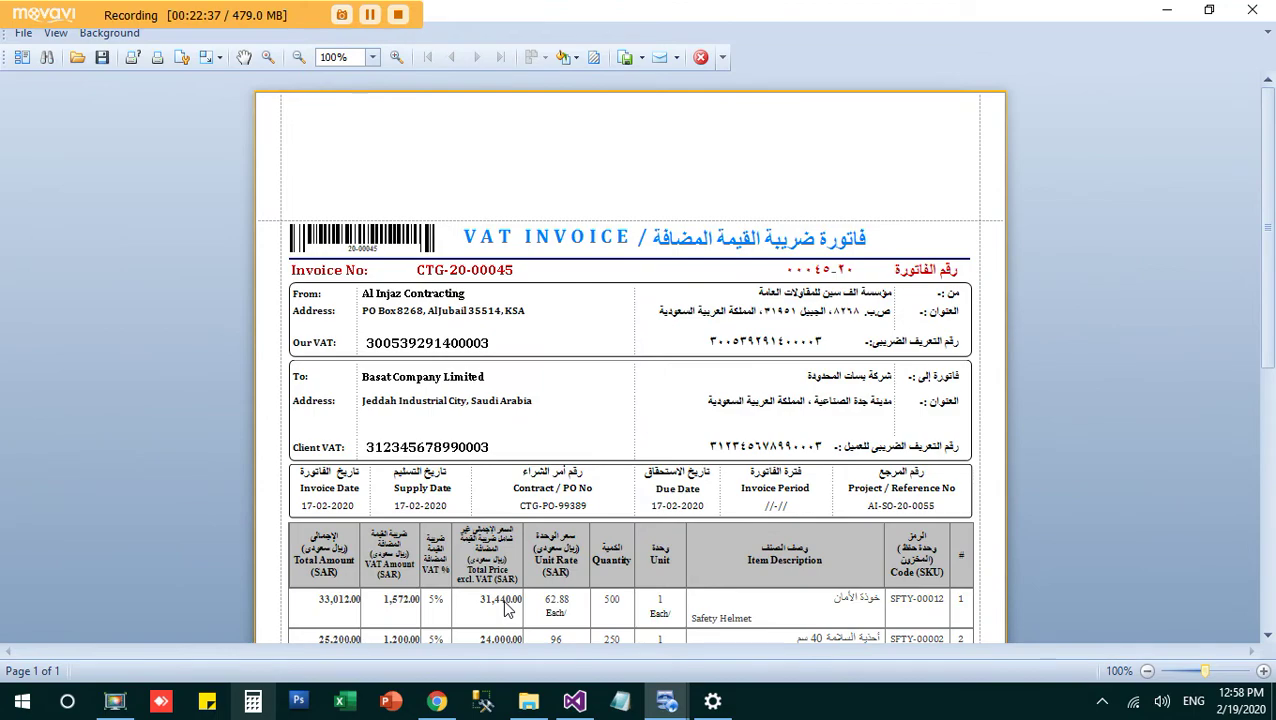
click(701, 57)
click(505, 628)
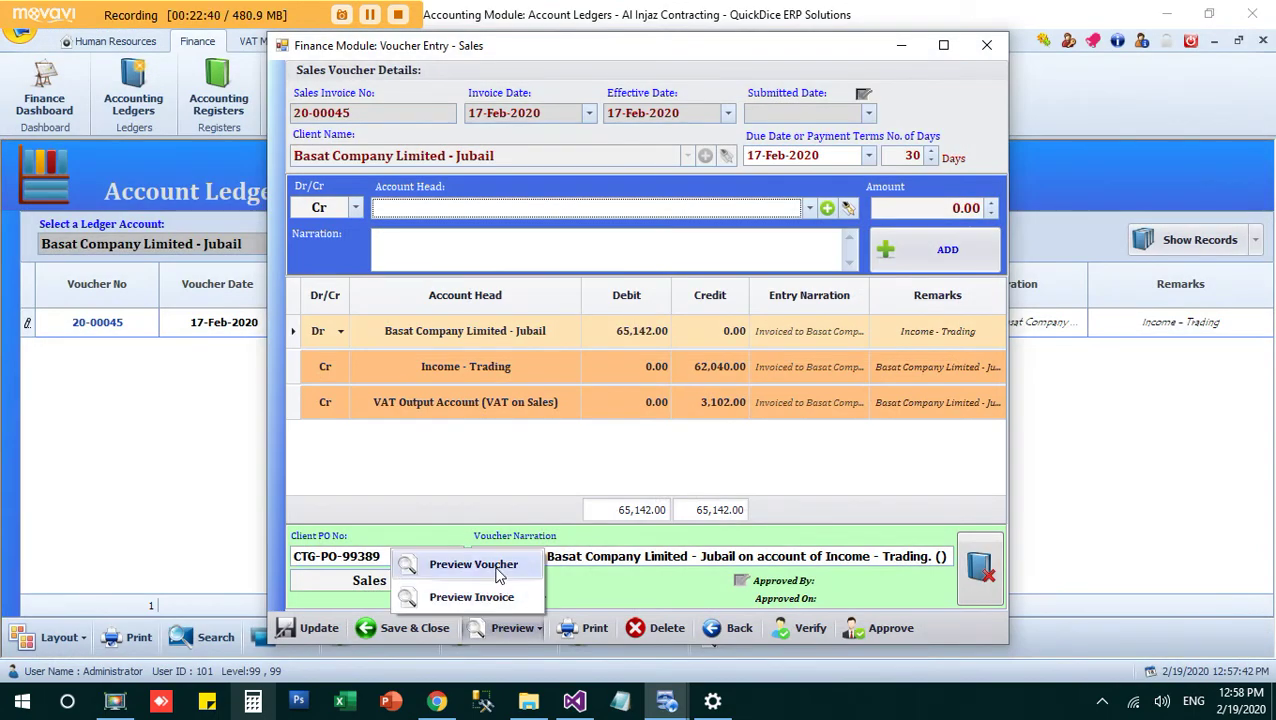
click(497, 568)
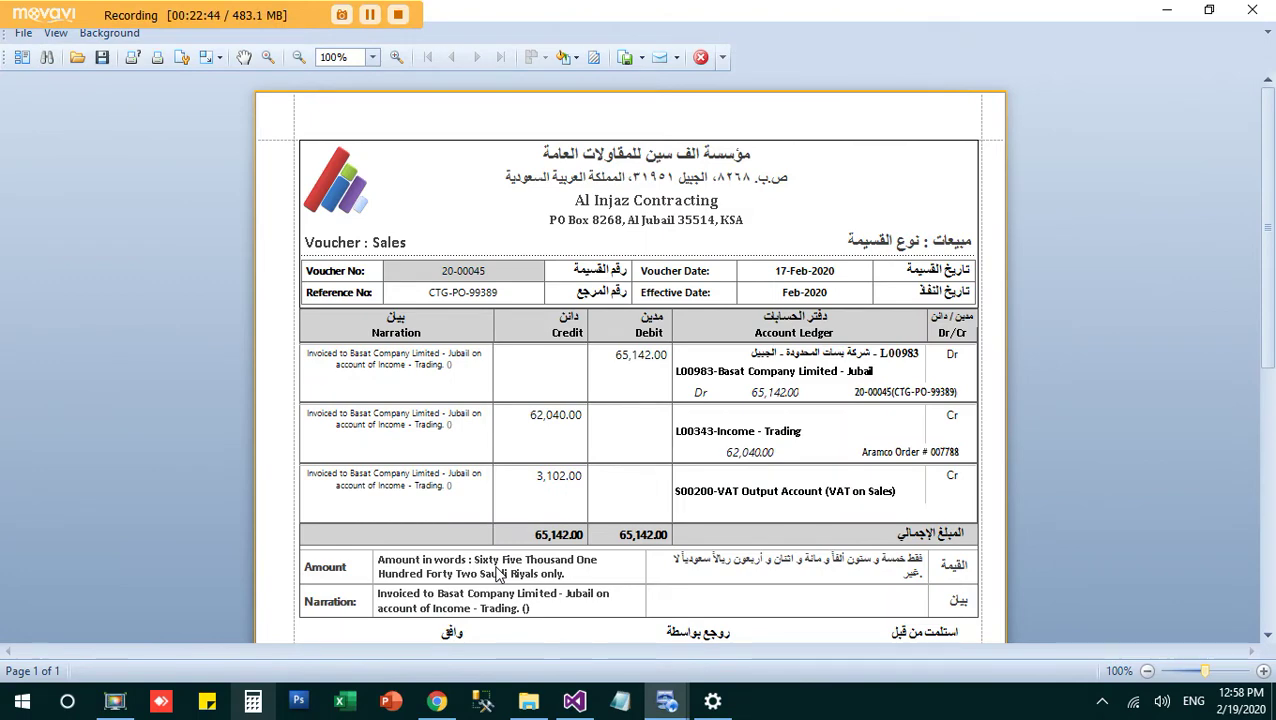
click(702, 58)
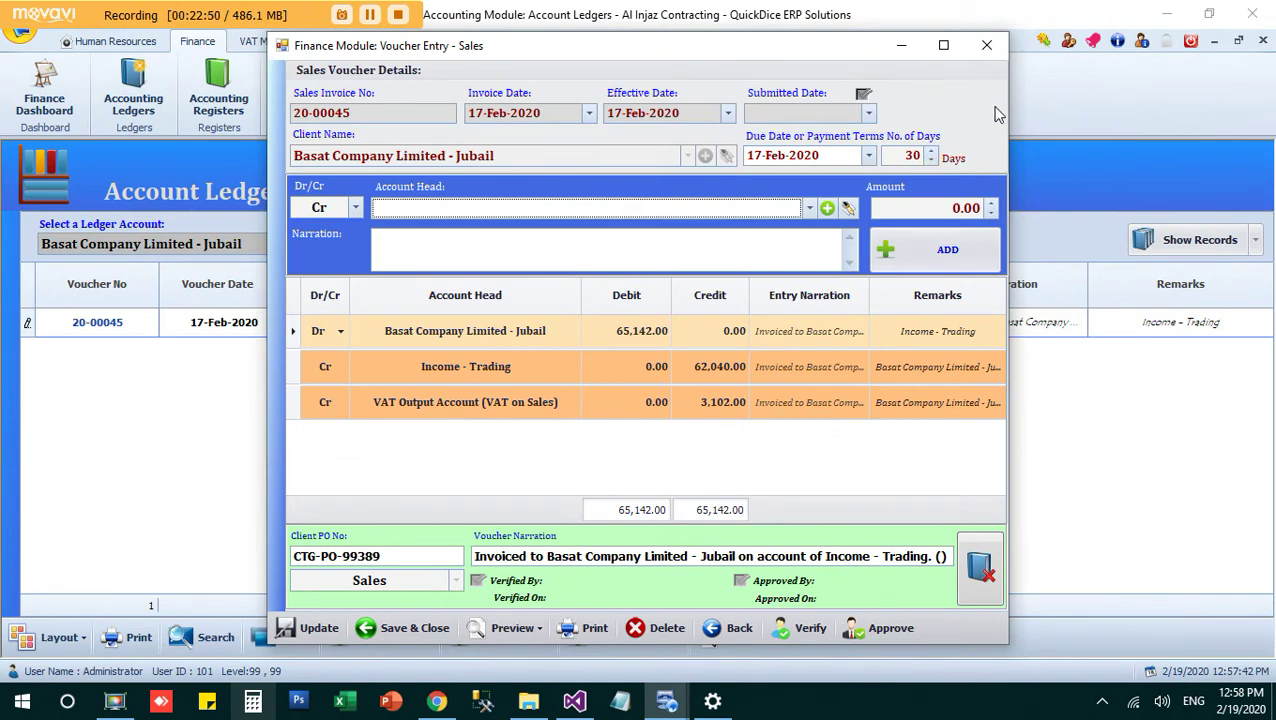
click(986, 46)
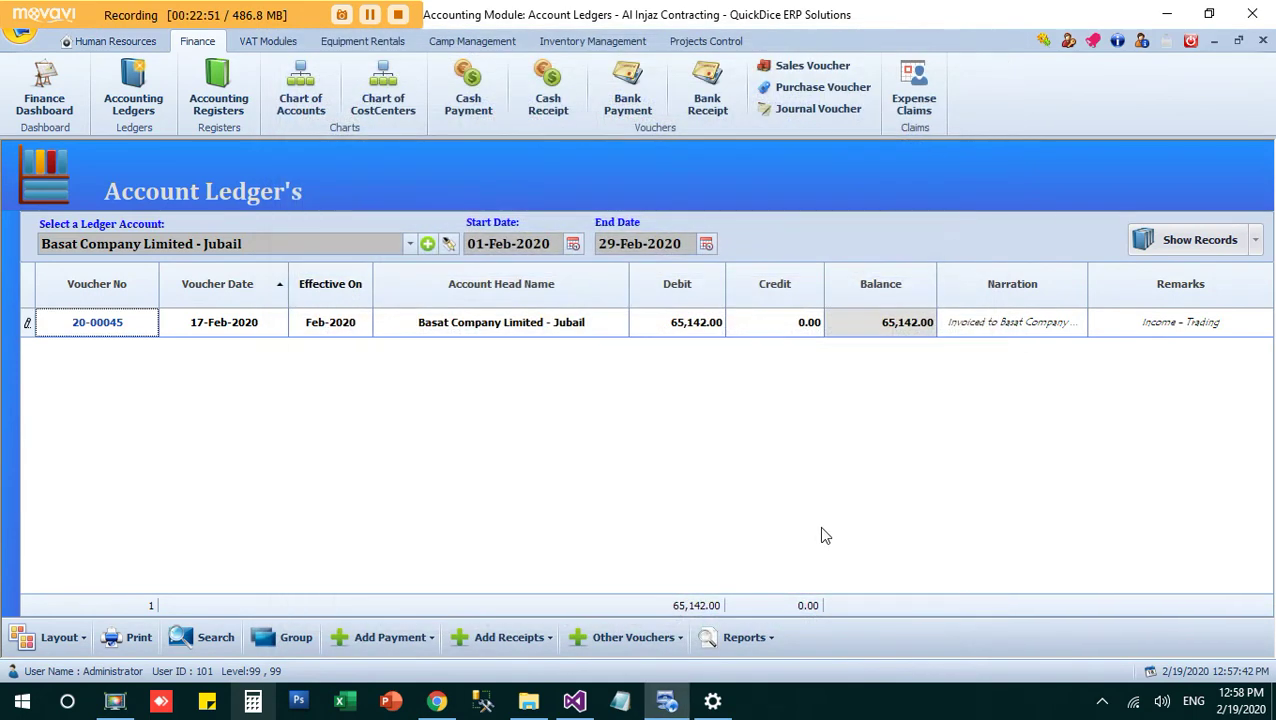
- Open invoice 20-00045 from the VAT invoice register, view its PDF attachments without adding a file, and return to the register
click(370, 22)
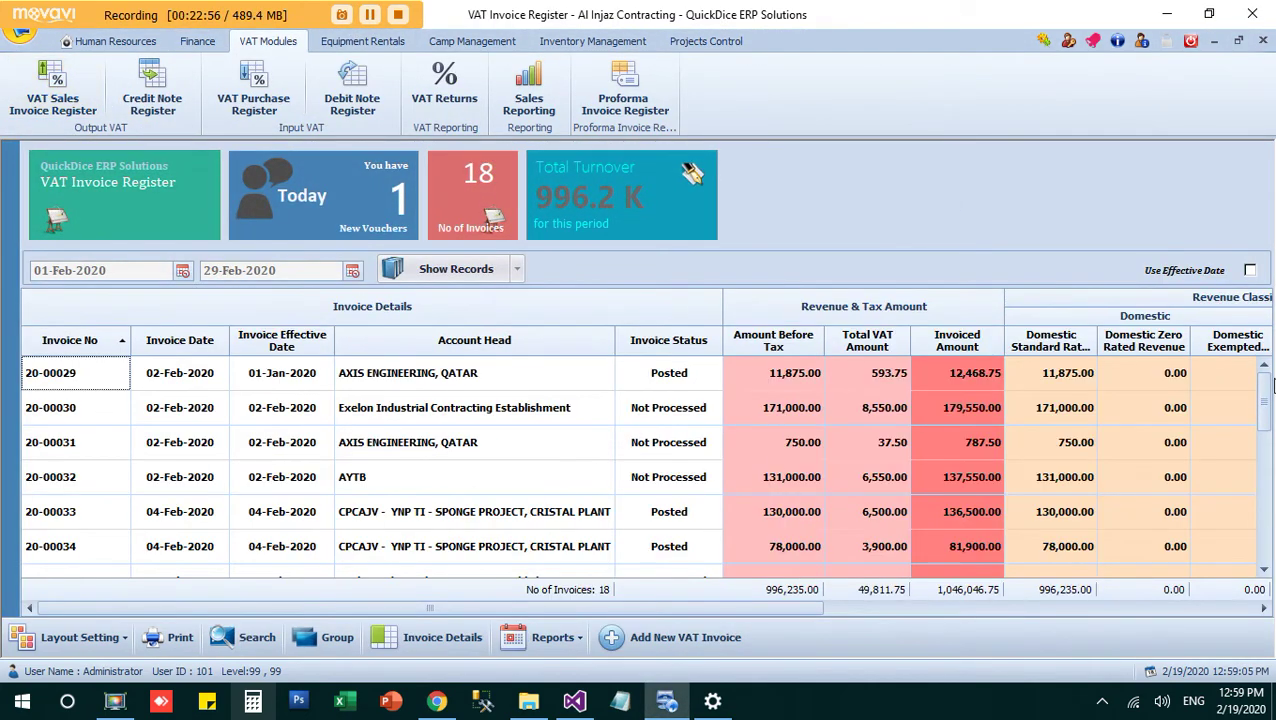
drag(1263, 395, 1263, 530)
right_click(555, 525)
click(592, 539)
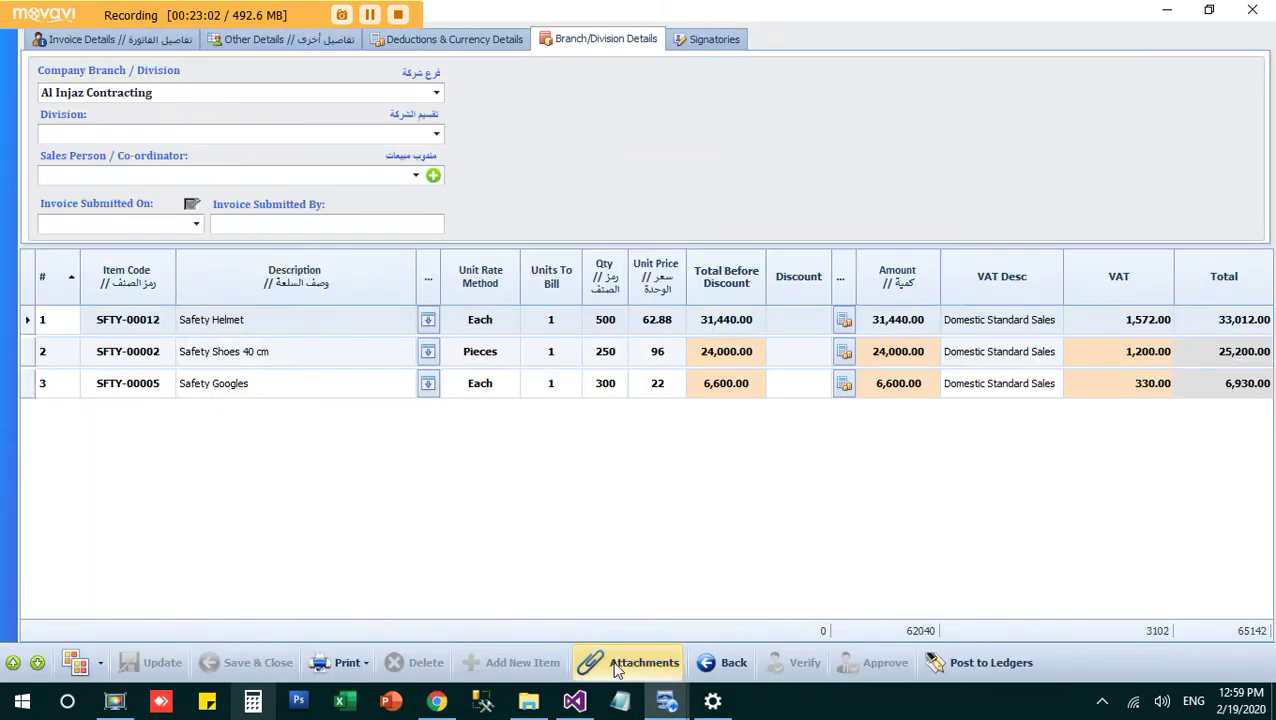
click(616, 668)
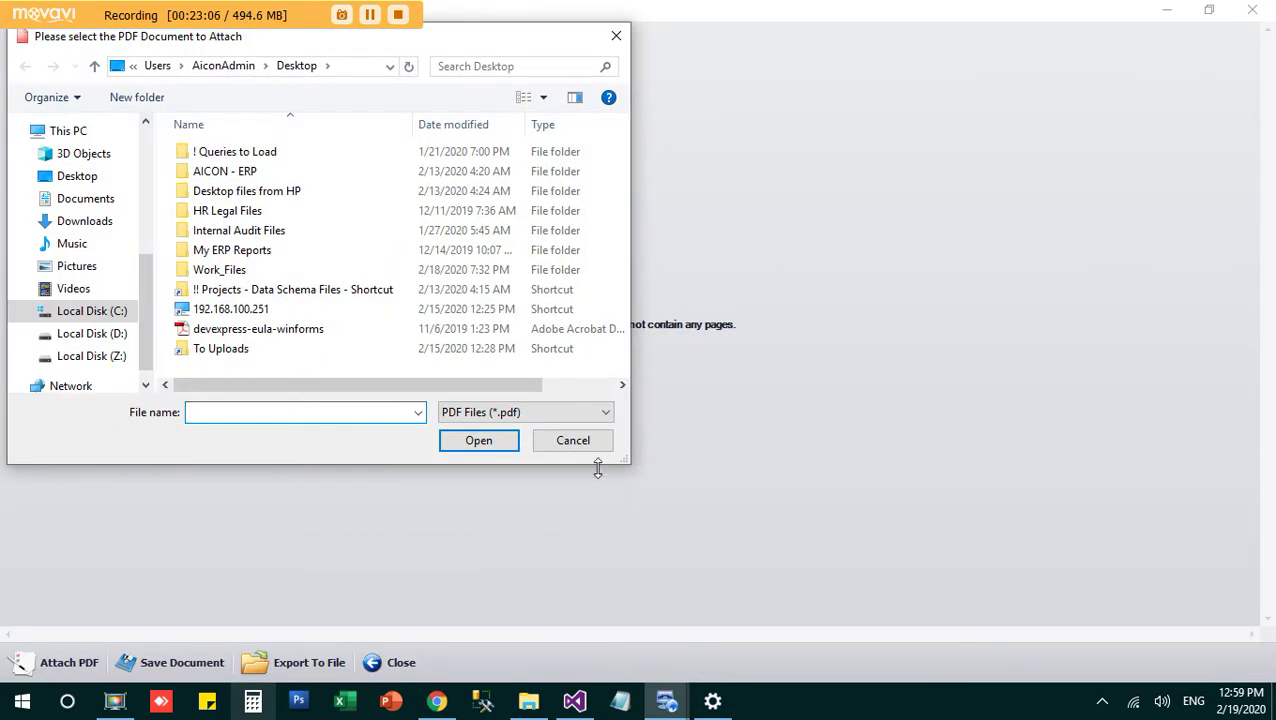
click(587, 445)
click(1250, 9)
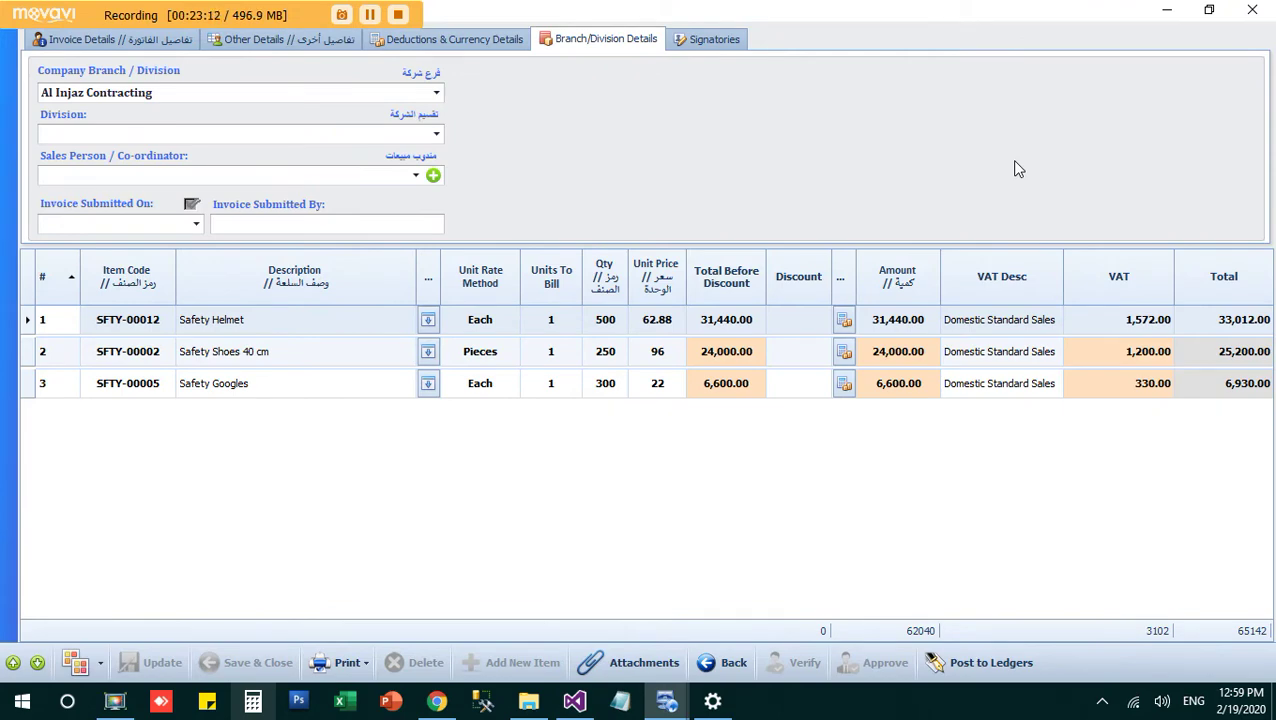
click(728, 664)
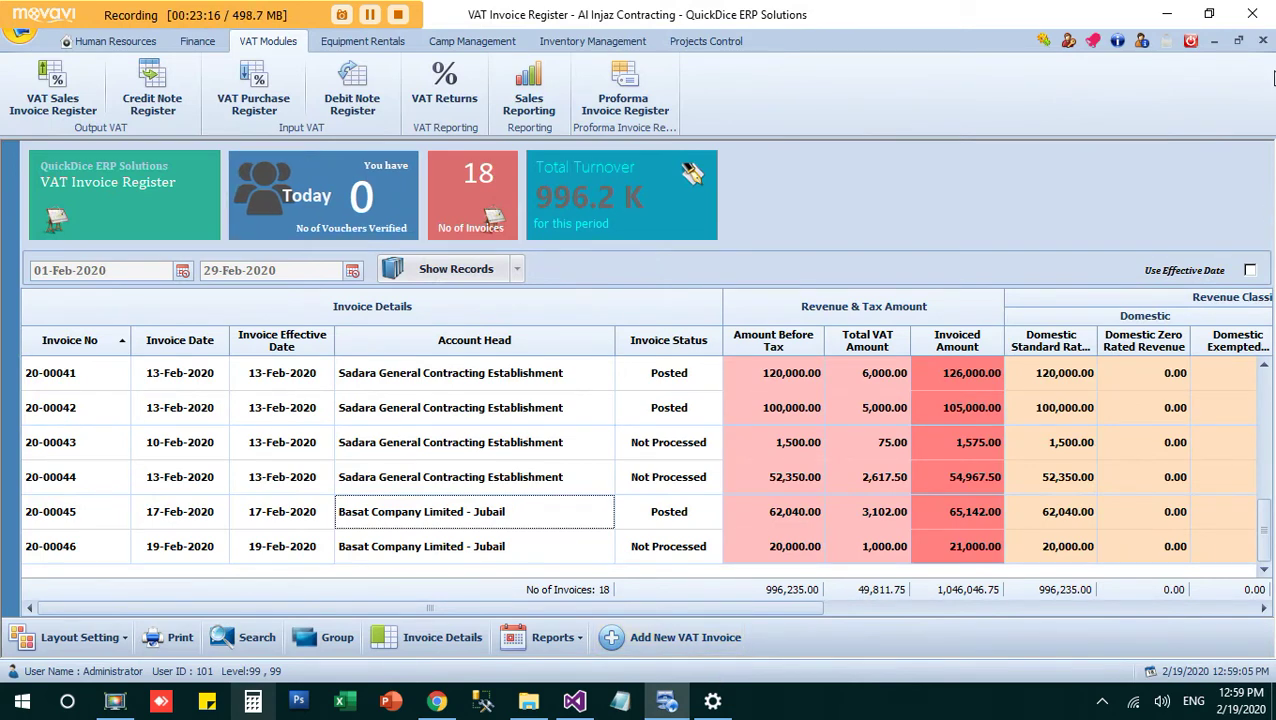
- Return to the account ledger, check the PDF attachments of sales voucher 20-00045 without attaching anything, and close the voucher
click(1264, 44)
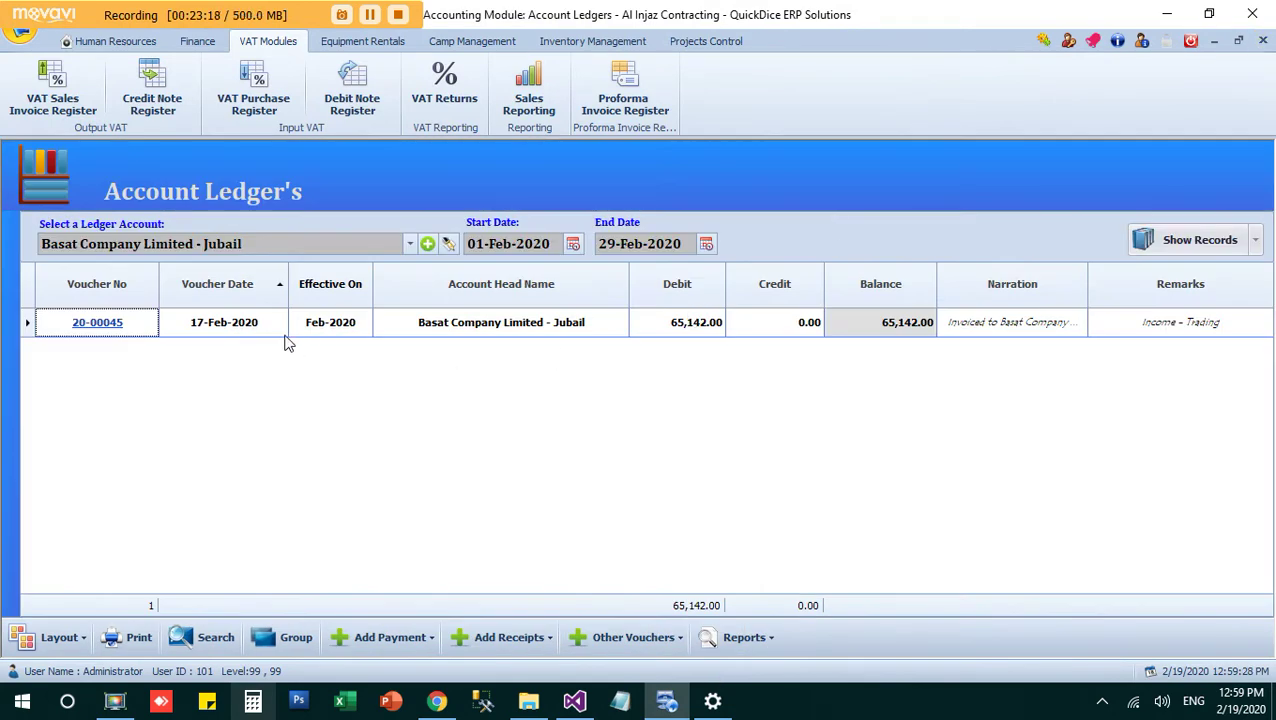
click(84, 321)
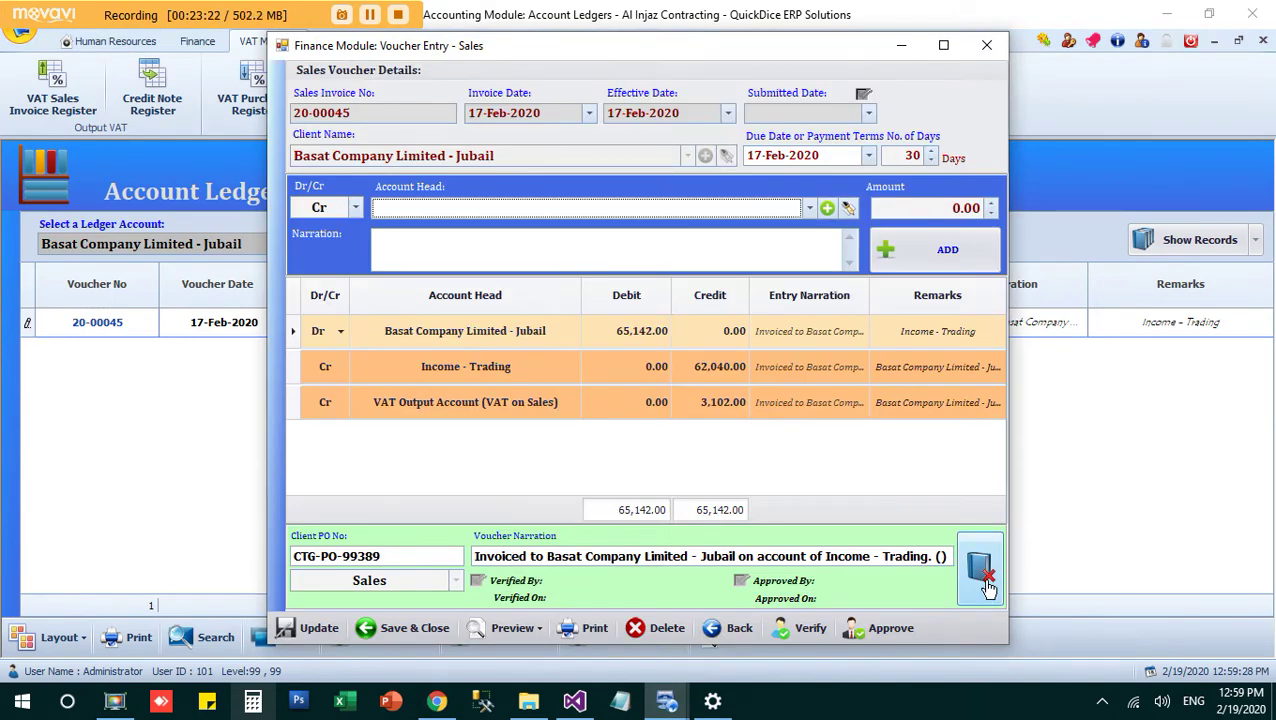
click(985, 580)
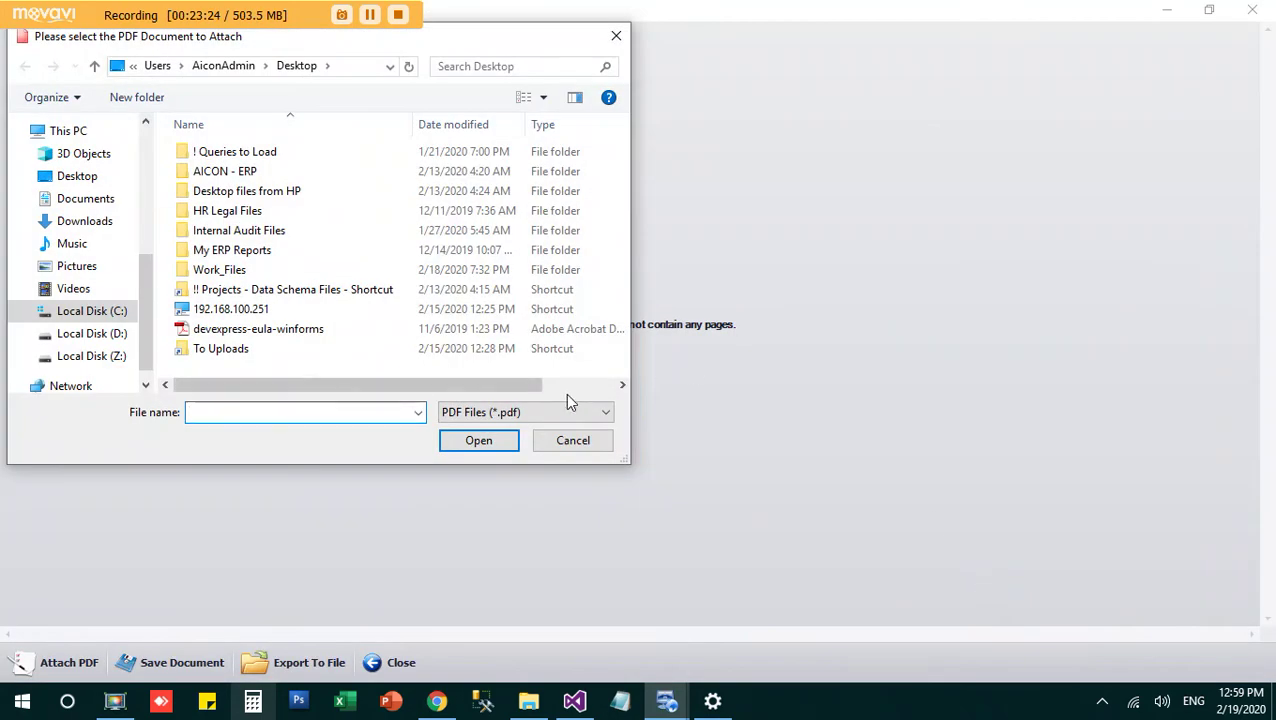
click(567, 441)
click(1252, 9)
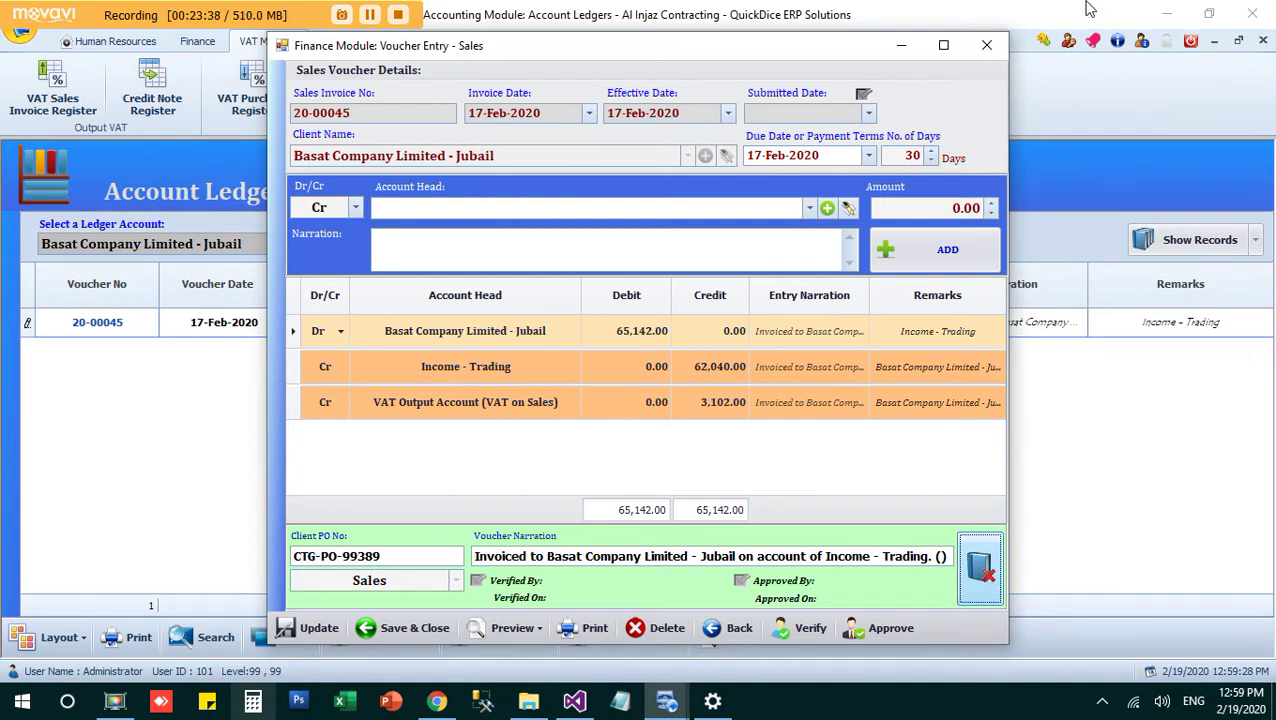
click(987, 46)
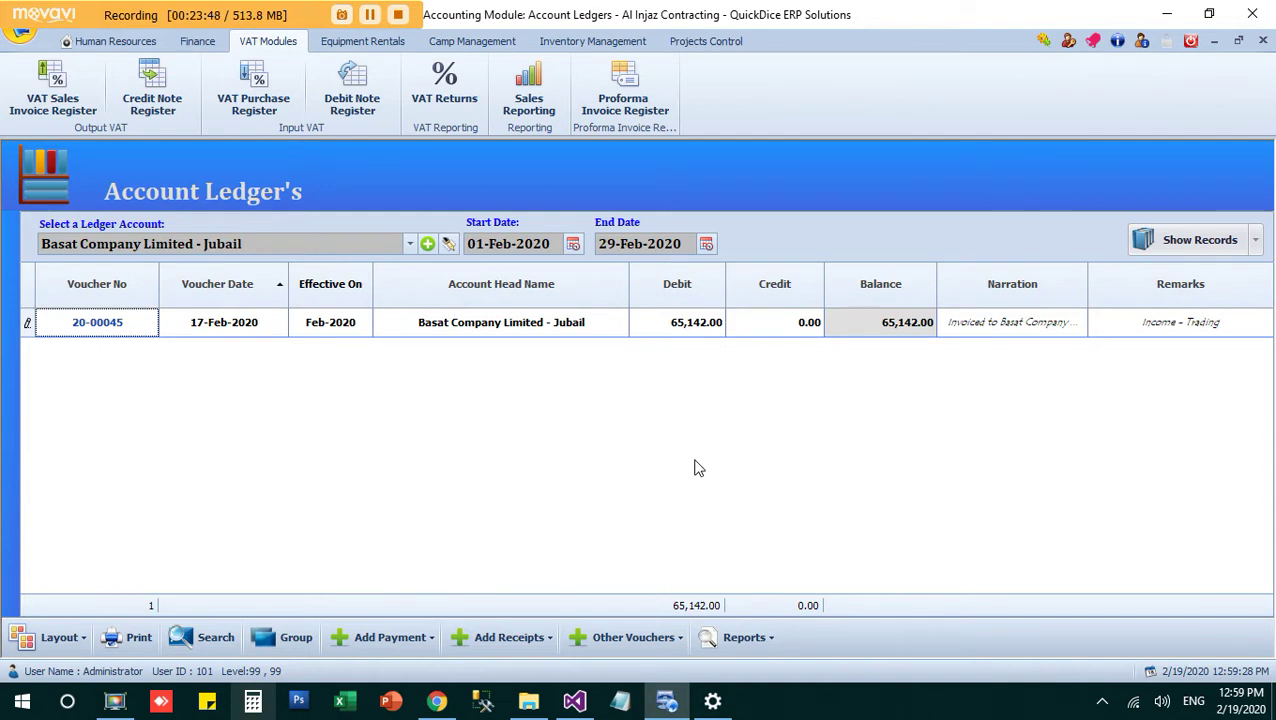
- Open the unprocessed invoice 20-00046 from the VAT sales invoice register and try to post it to the ledgers
click(1264, 42)
click(73, 118)
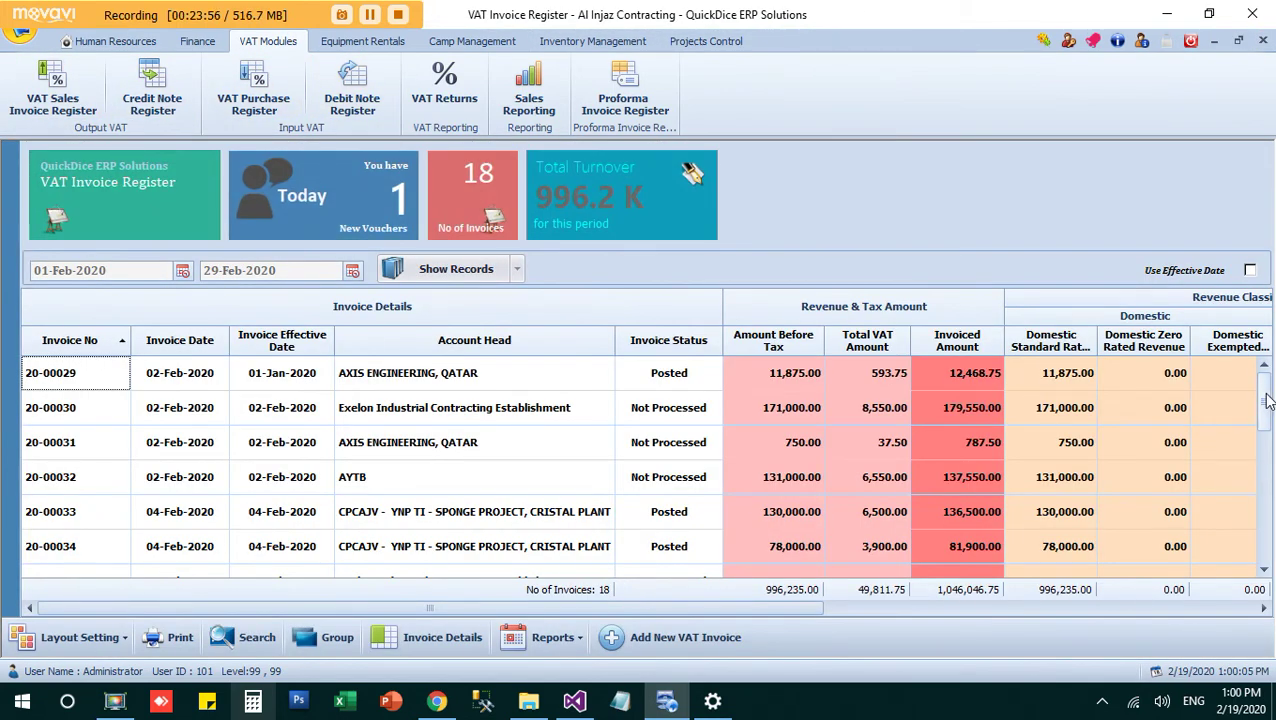
drag(1264, 402, 1264, 530)
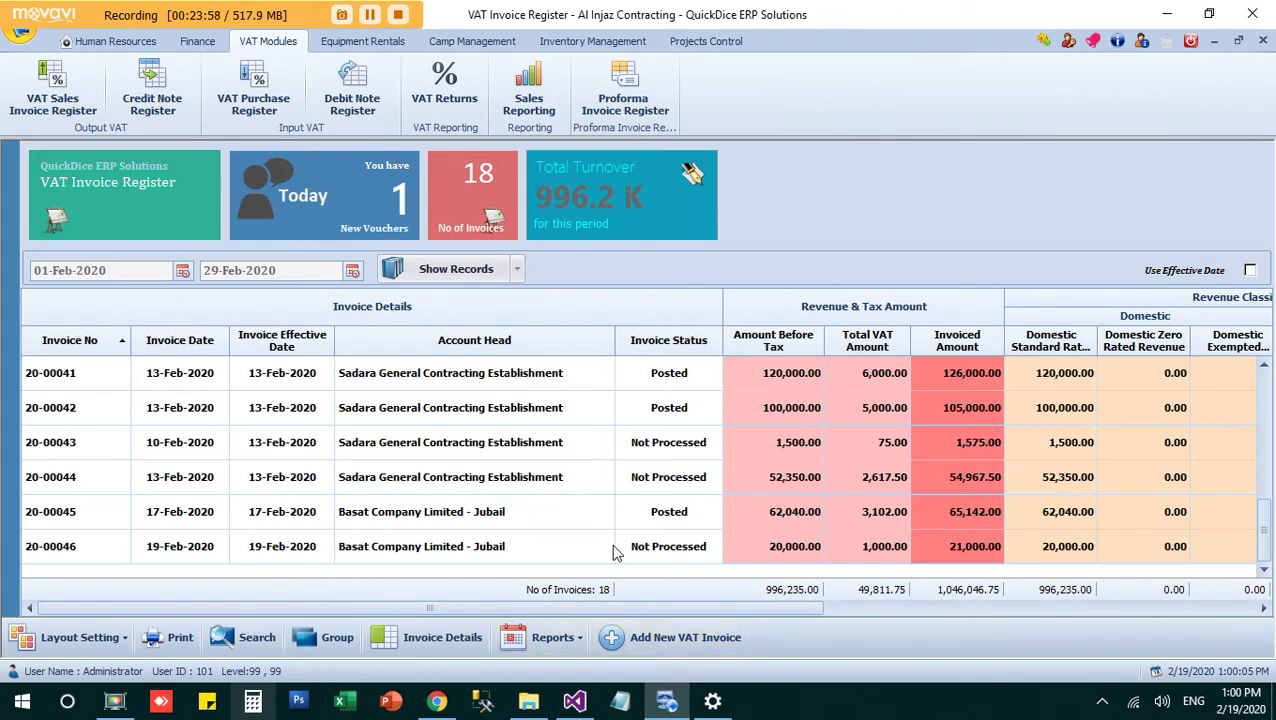
right_click(812, 557)
click(892, 418)
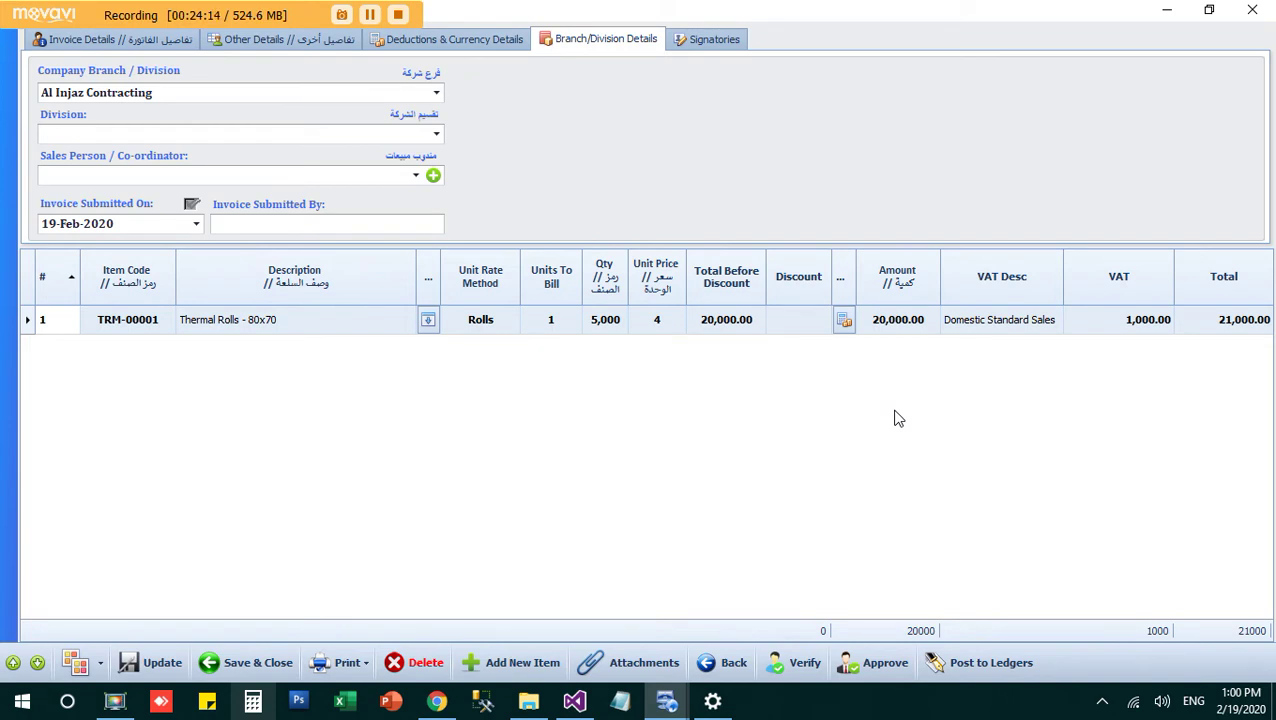
click(963, 665)
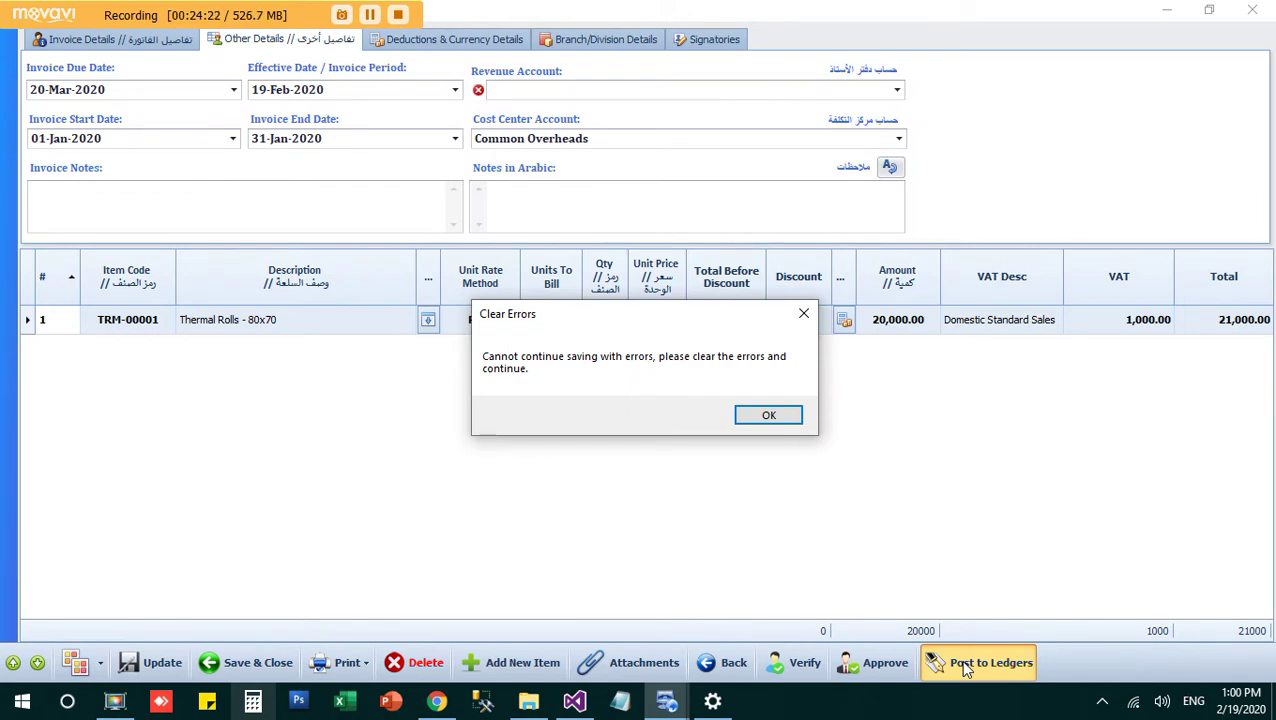
- Set the revenue account of invoice 20-00046 to Income - Trading, post the invoice to the ledgers, and close it
click(768, 415)
click(675, 92)
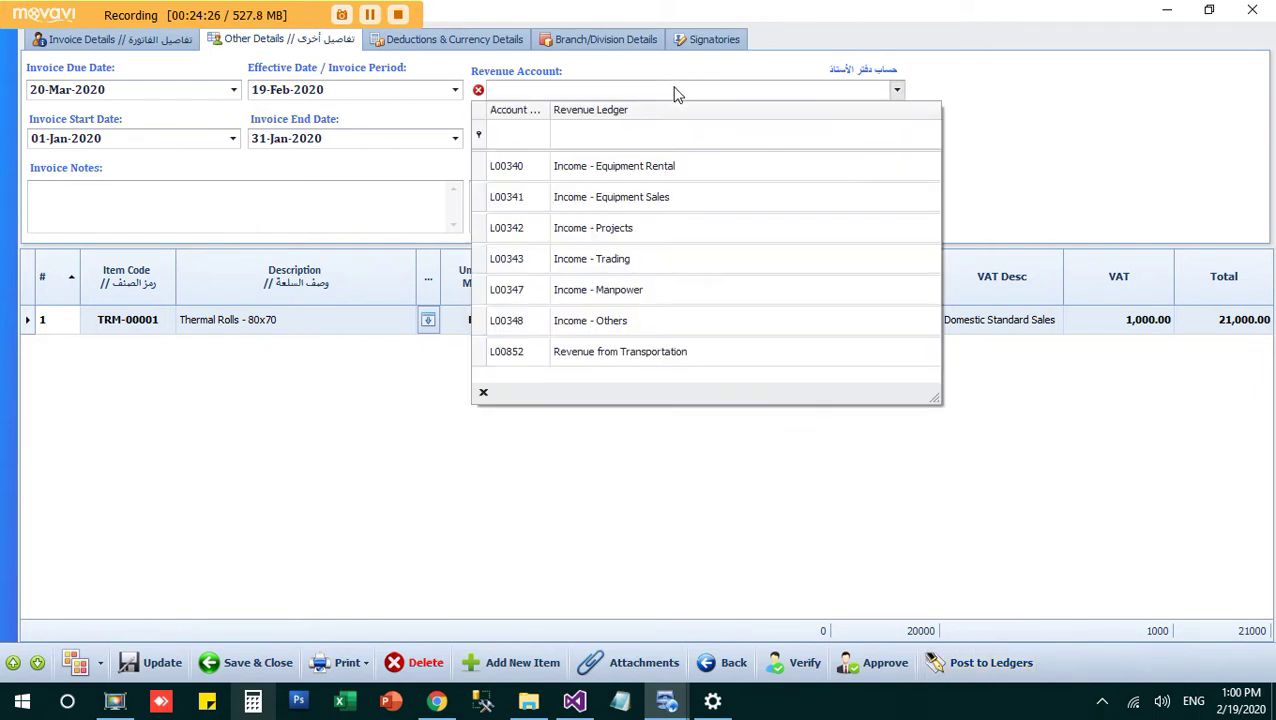
click(619, 260)
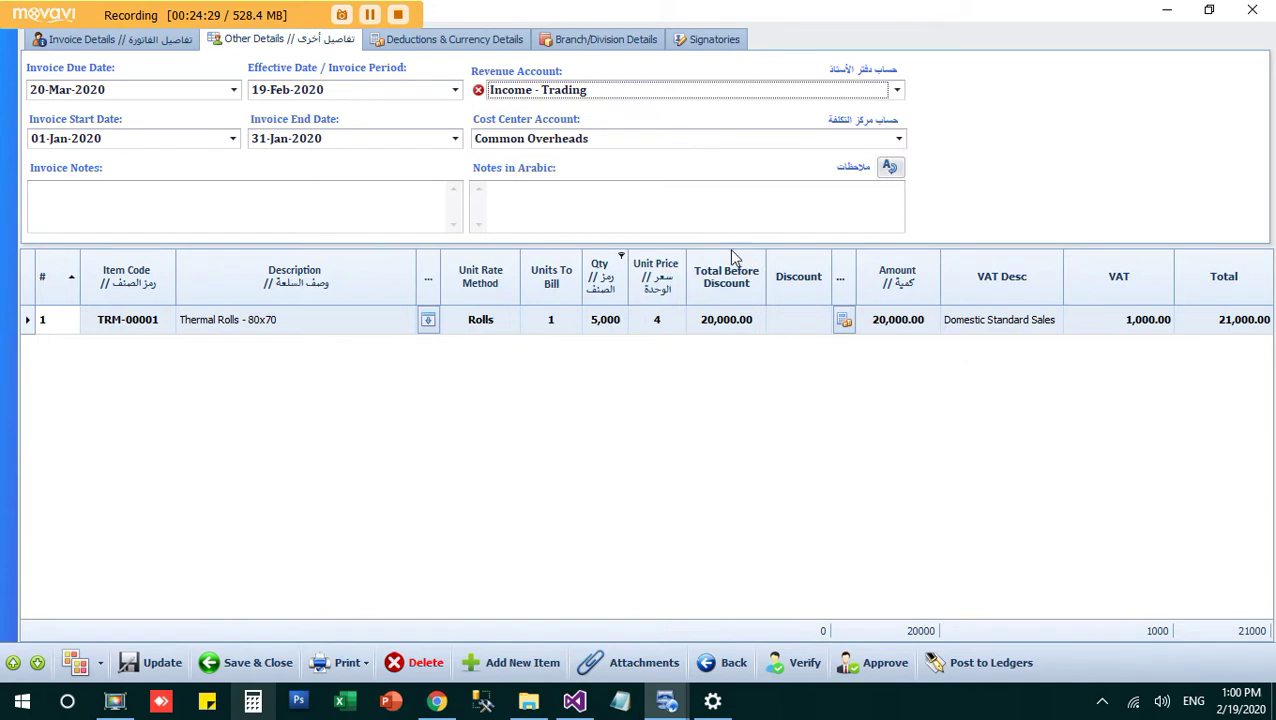
click(987, 668)
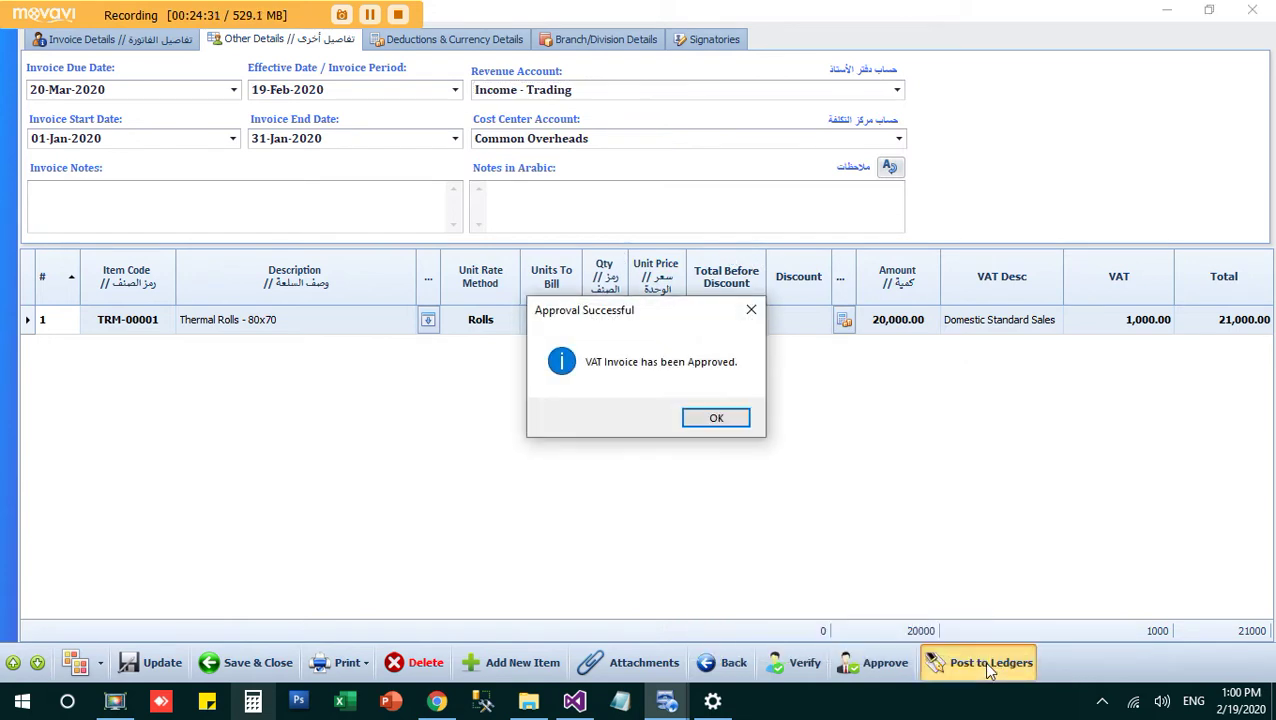
click(726, 420)
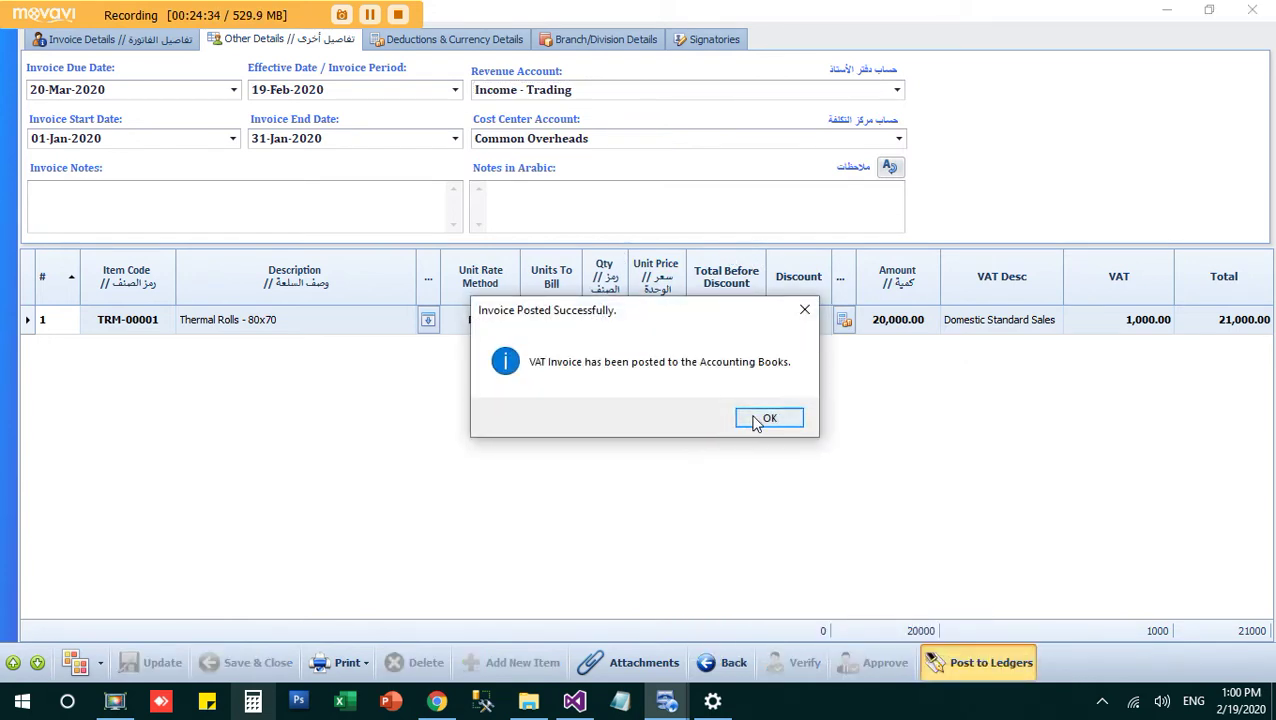
click(757, 421)
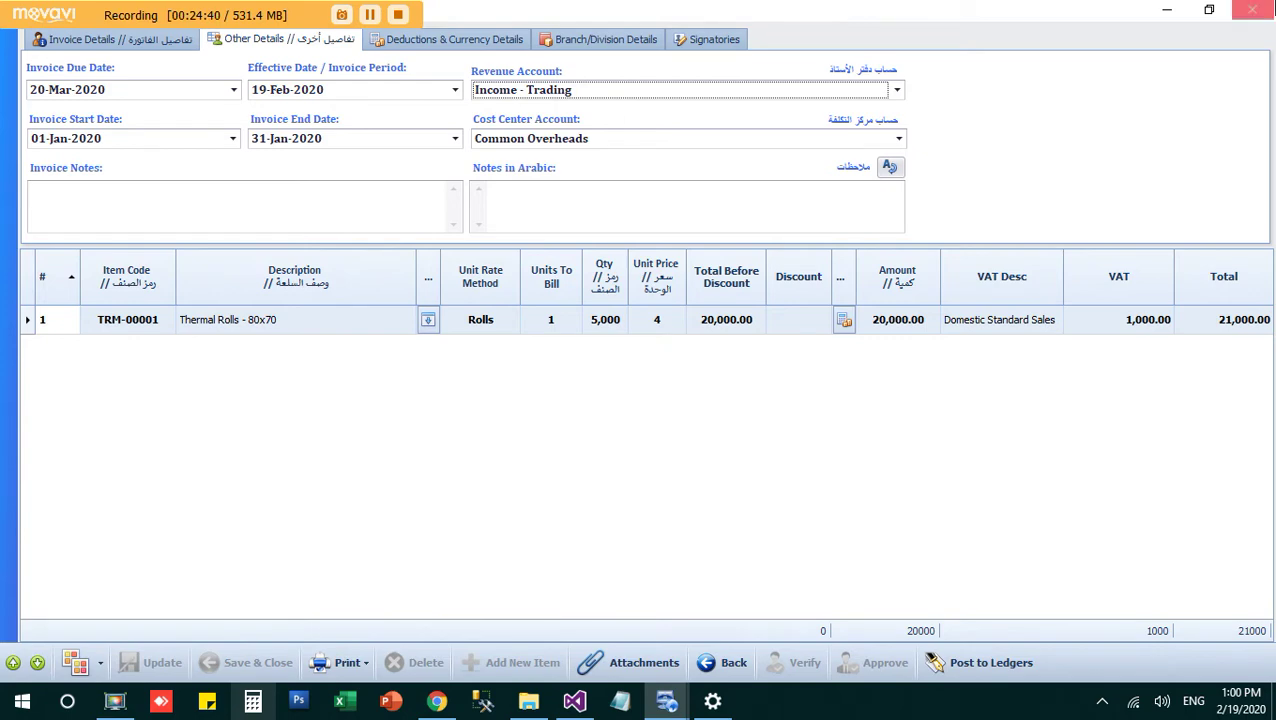
click(1252, 9)
- Show the account ledger of Basat Company Limited - Jubail to check the posted invoice, and close the ledger
click(192, 41)
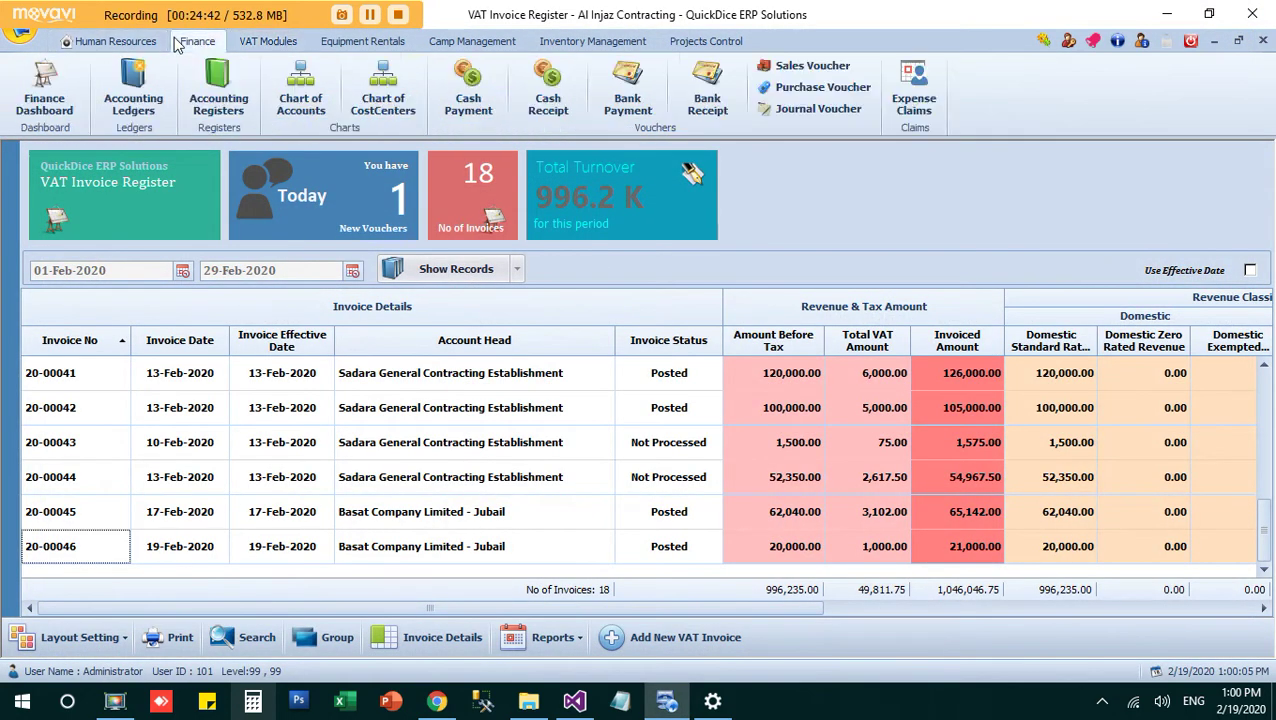
click(140, 90)
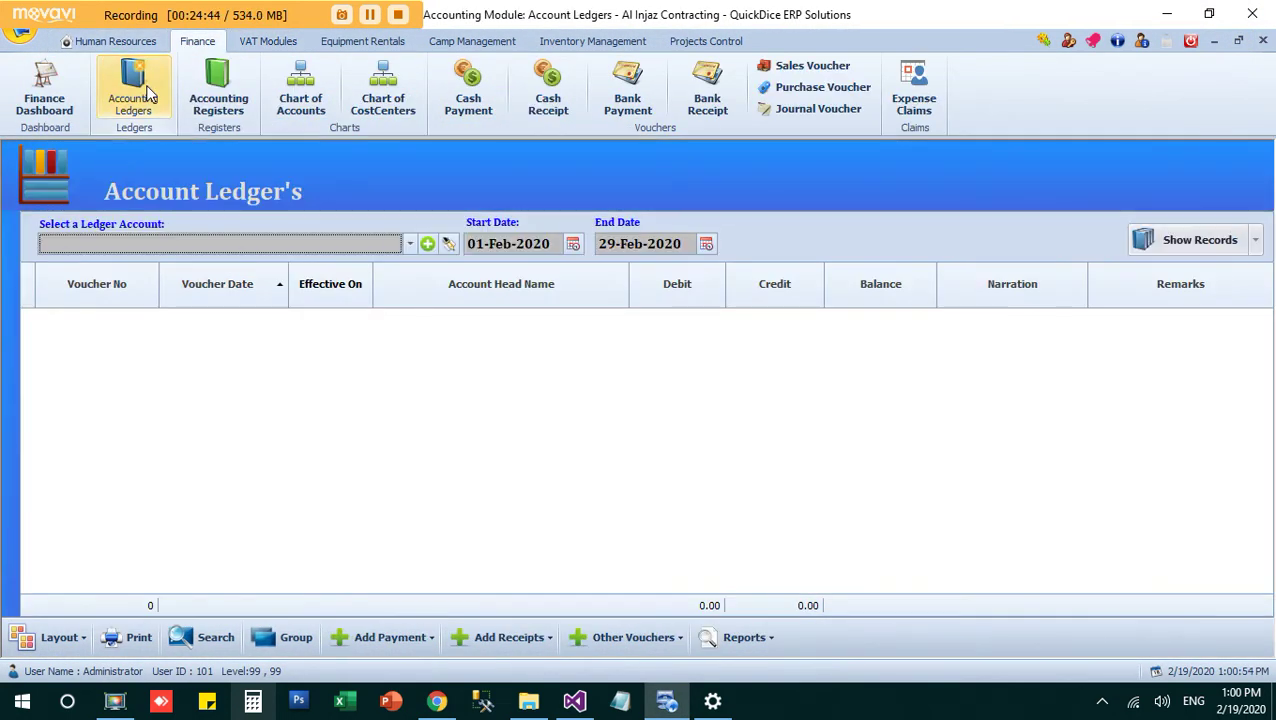
text(ba)
key(Return)
key(Tab)
key(Tab)
key(Tab)
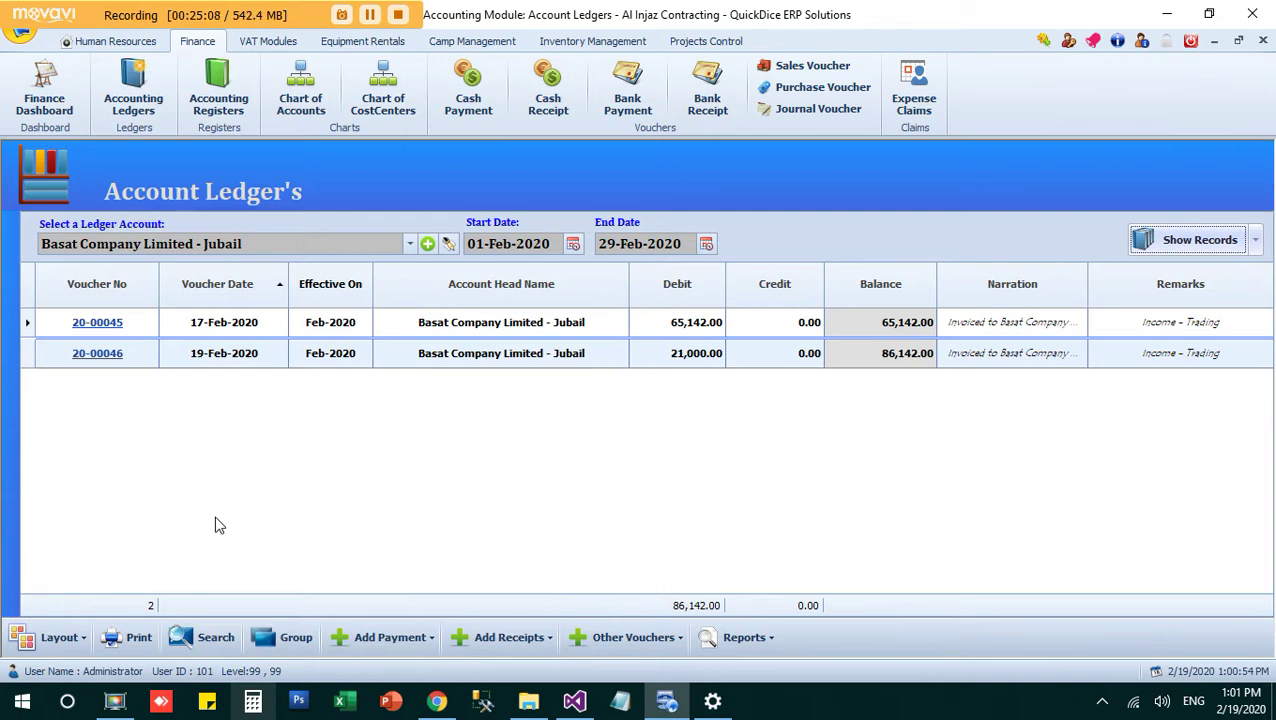
click(1264, 42)
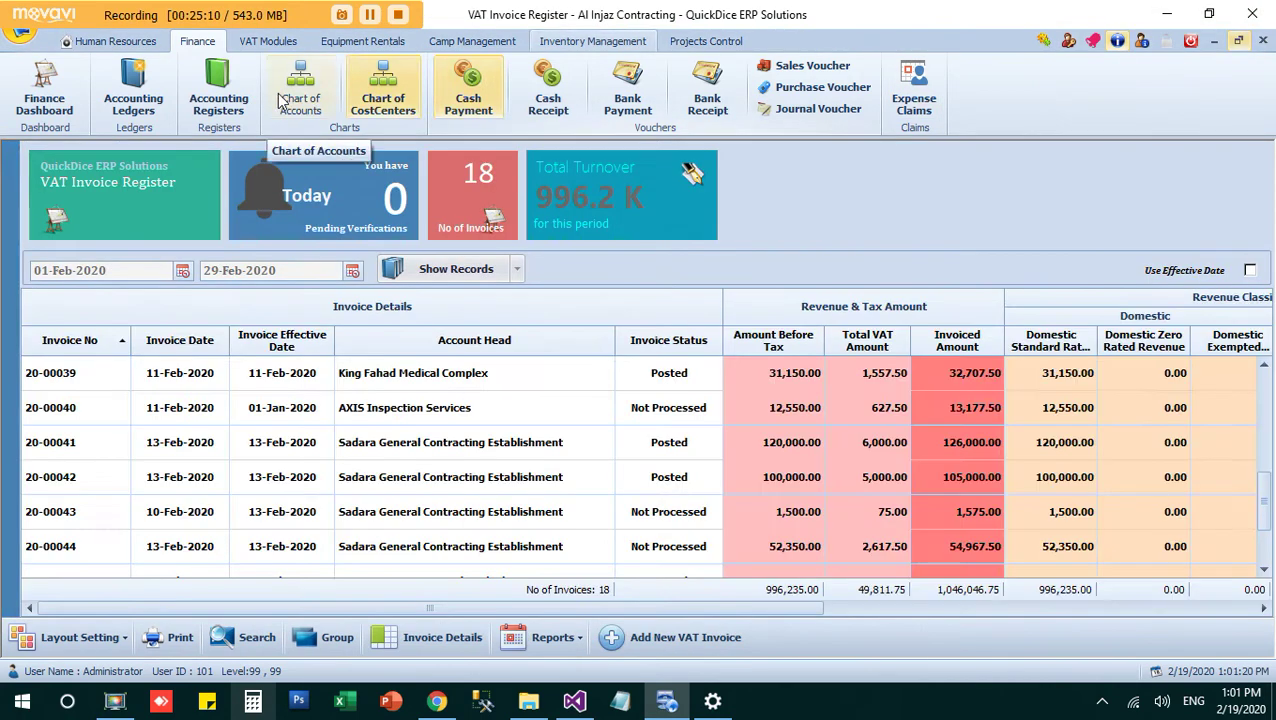
- Open invoice 20-00046 from the VAT invoice register and review its other details and invoice details
drag(1265, 484, 1264, 540)
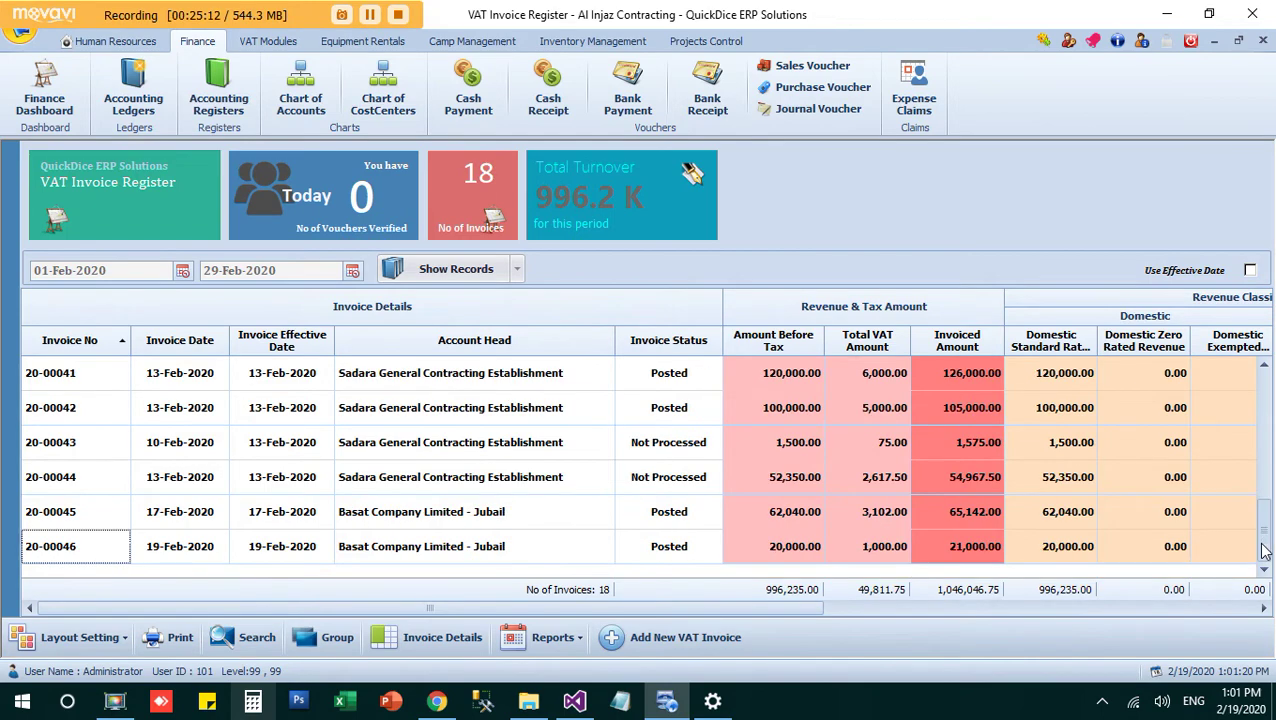
right_click(597, 548)
click(650, 405)
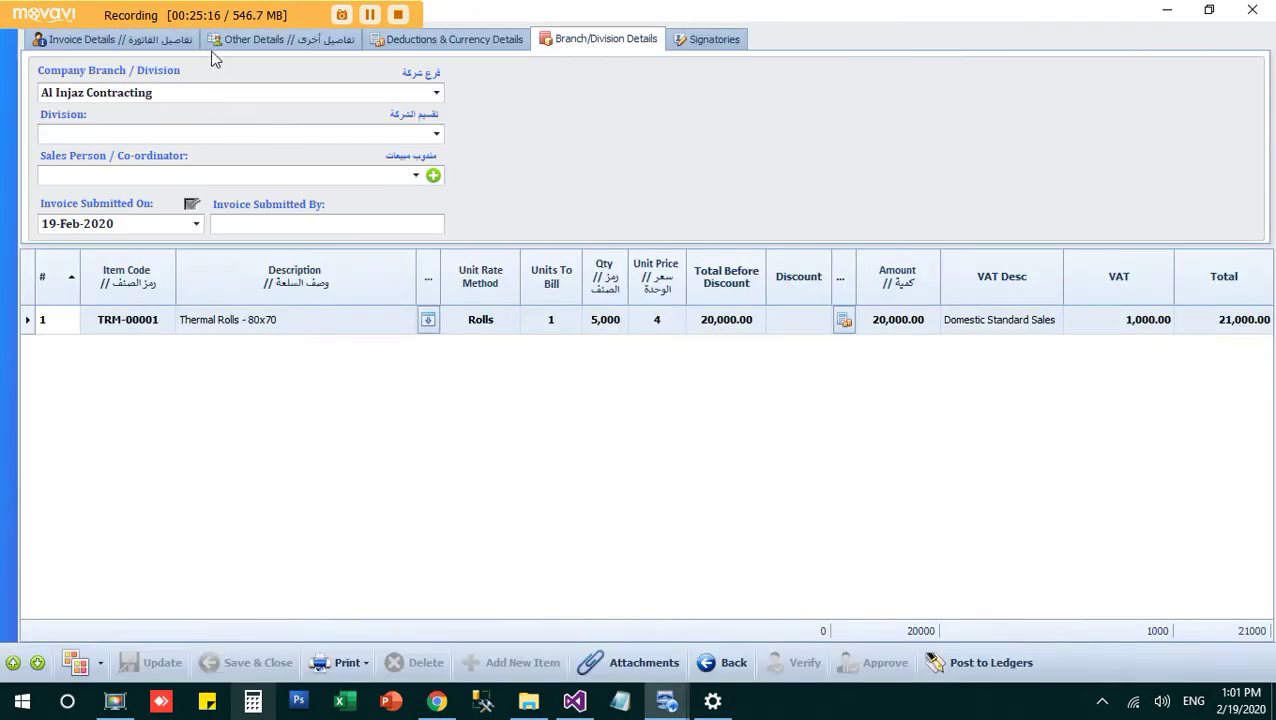
click(235, 42)
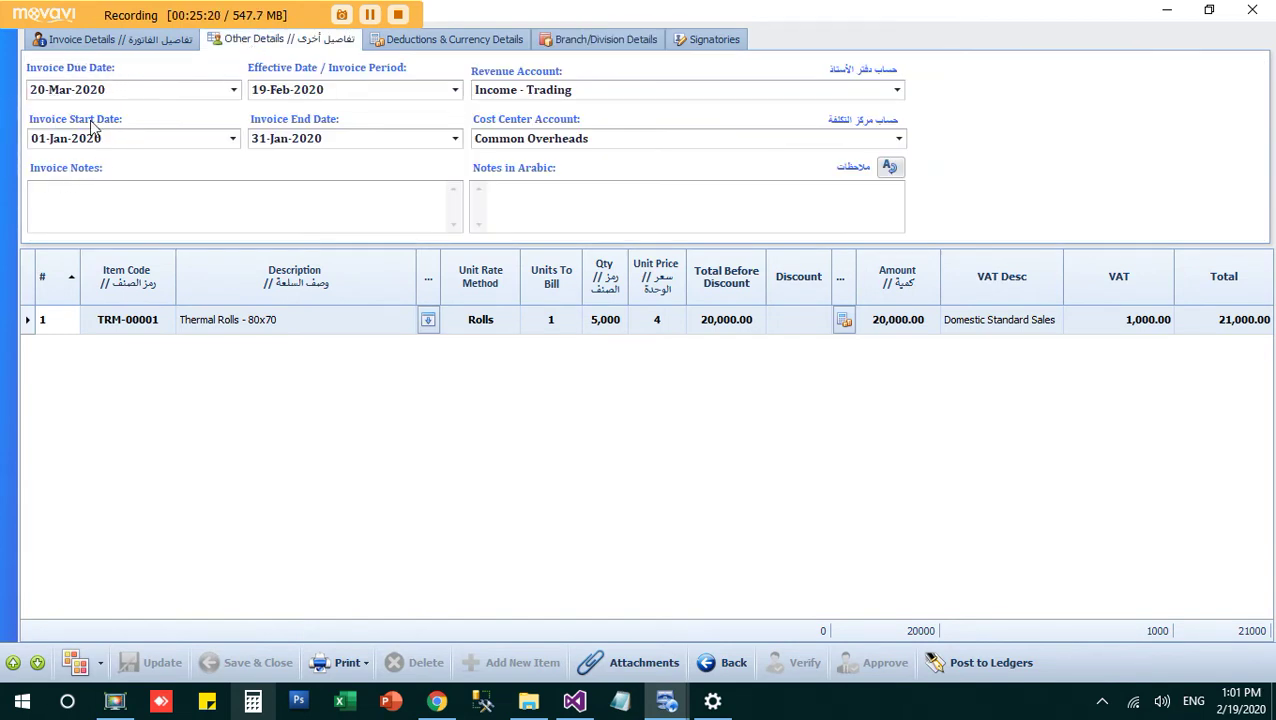
click(148, 40)
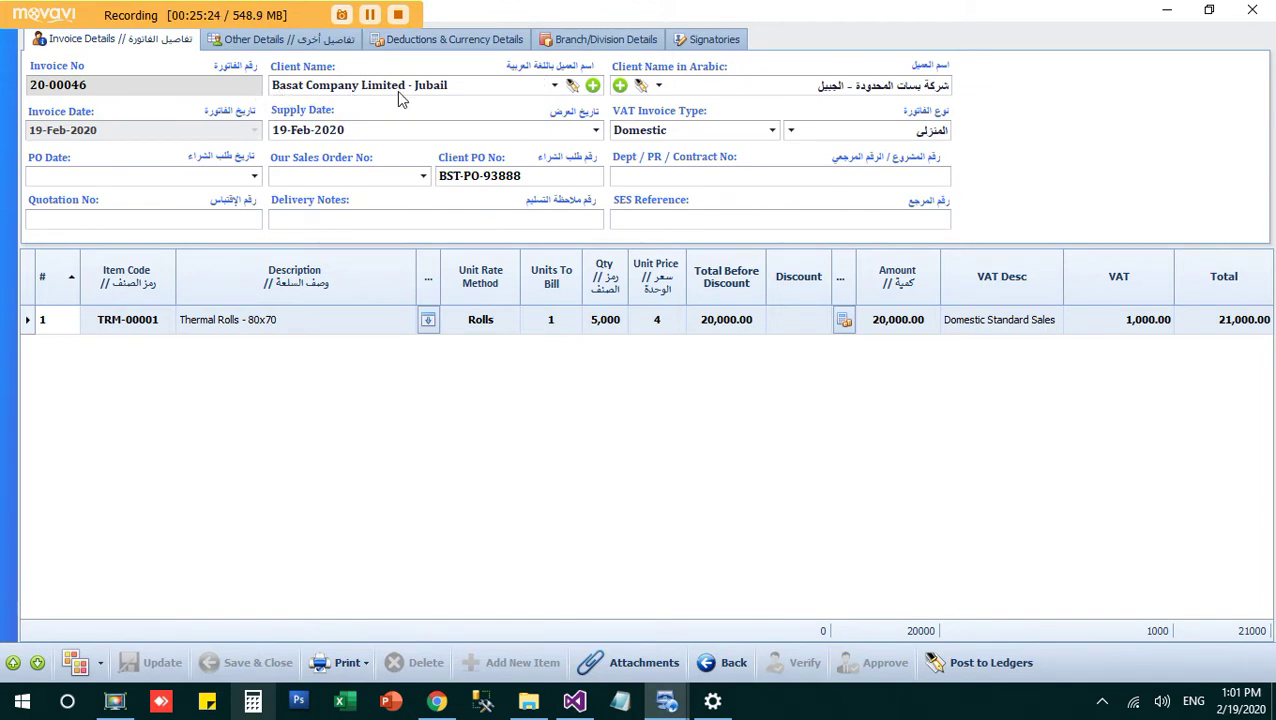
- Open the client's ledger account from the invoice, check the credit days in its settings, and close it unchanged
click(574, 89)
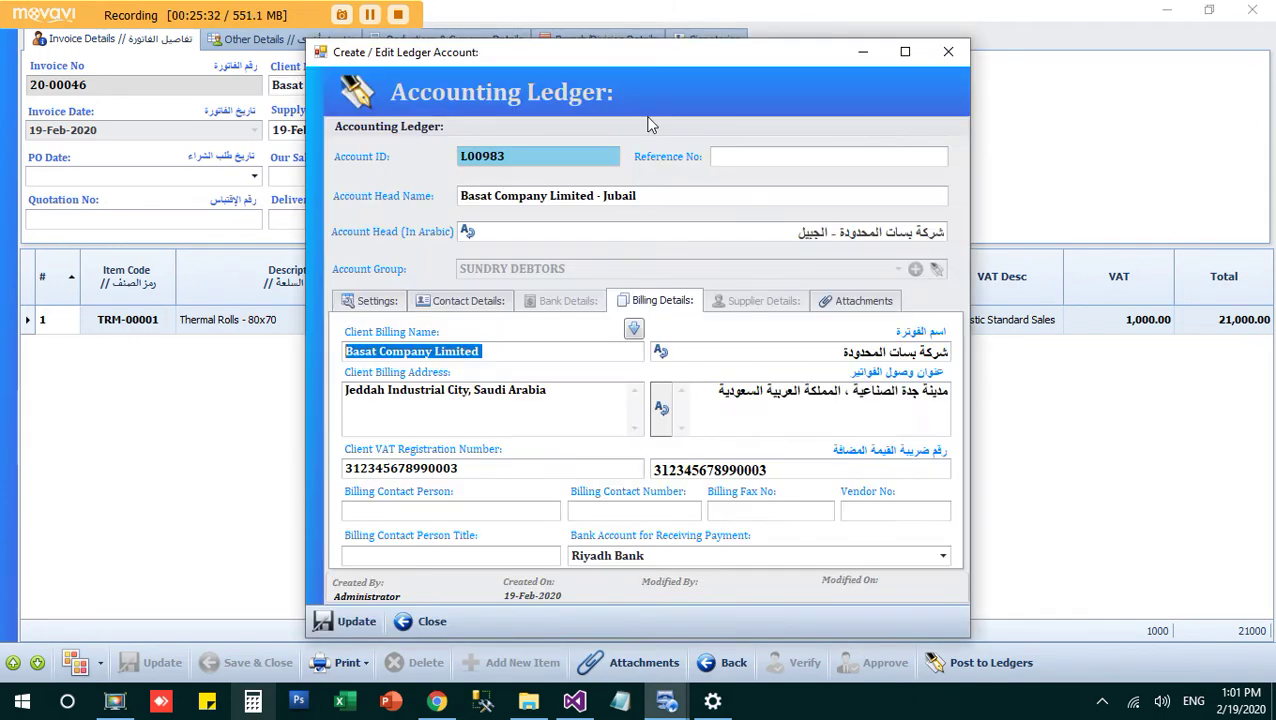
click(388, 302)
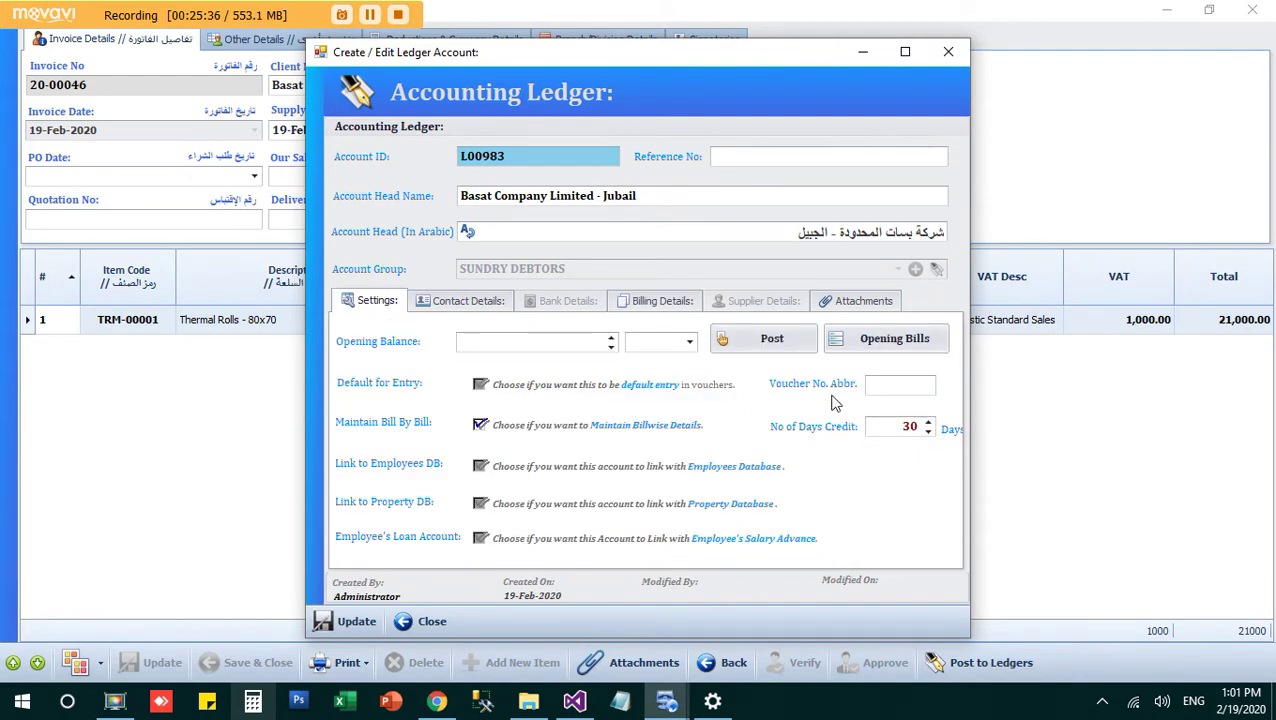
click(948, 51)
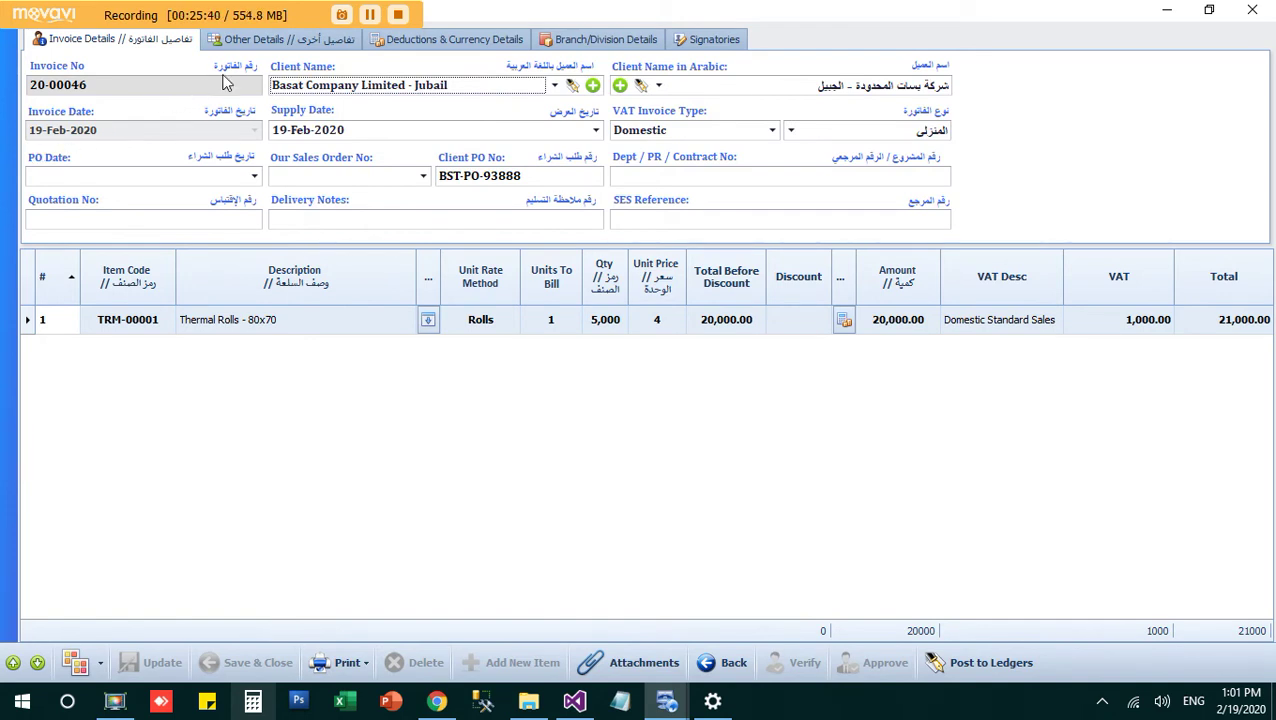
- Set the Invoice Submitted On date of invoice 20-00046 to 23-Feb-2020 and enable its checkbox
click(272, 46)
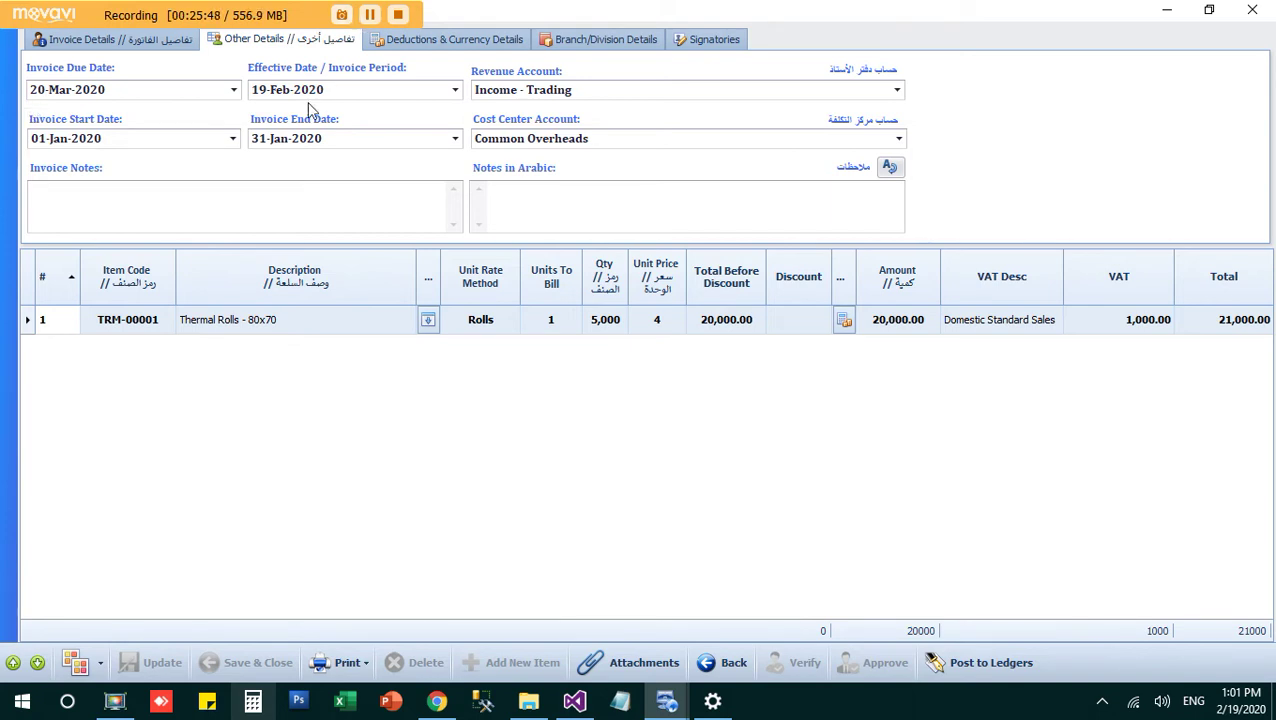
click(567, 48)
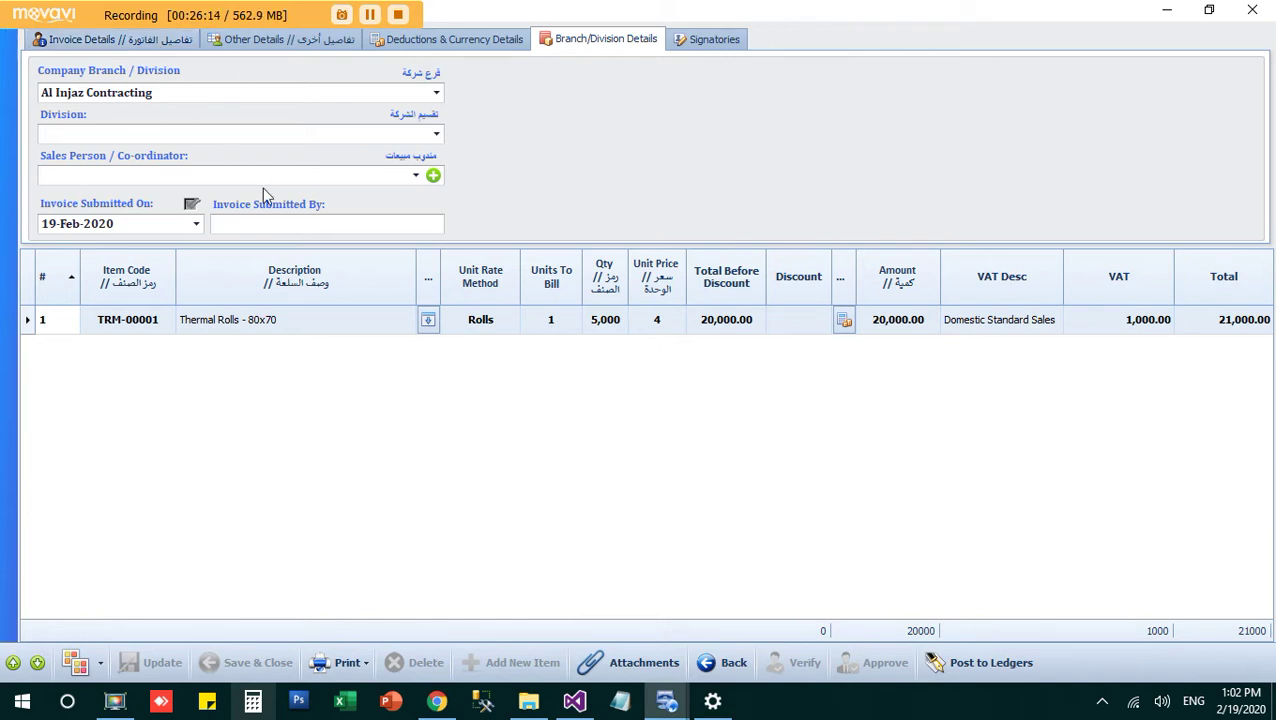
click(196, 224)
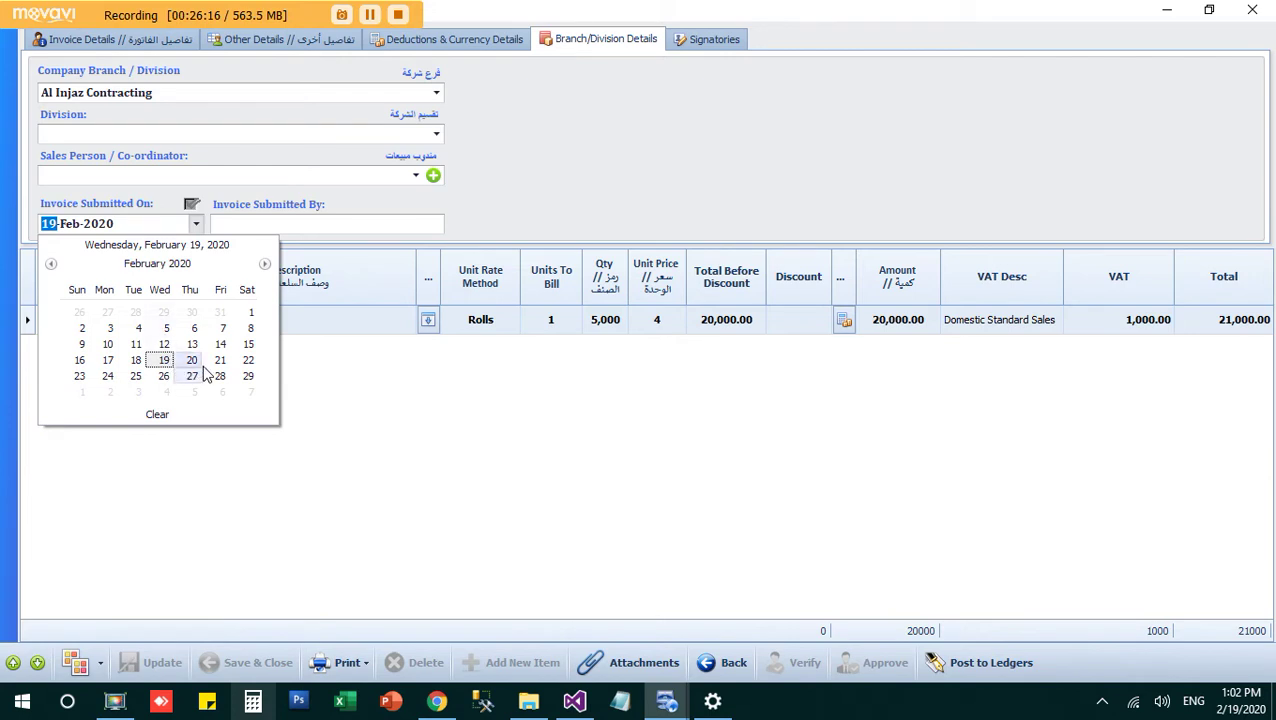
click(82, 379)
click(246, 224)
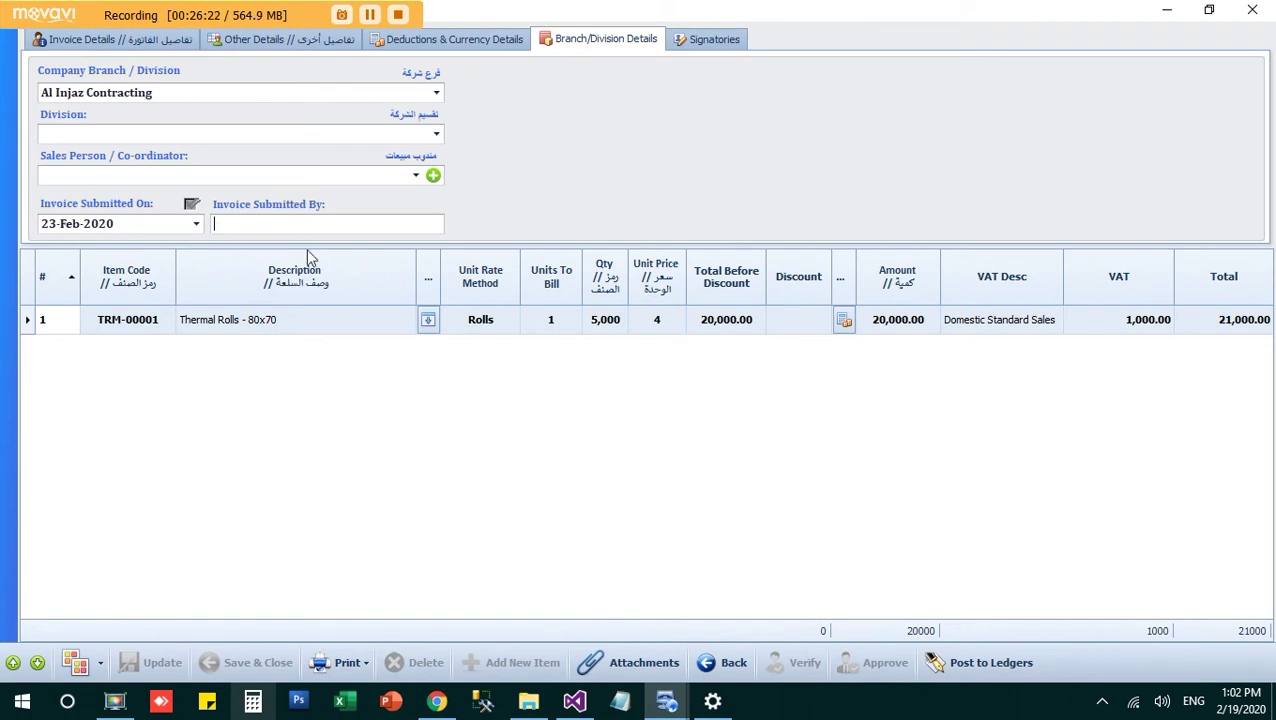
click(192, 207)
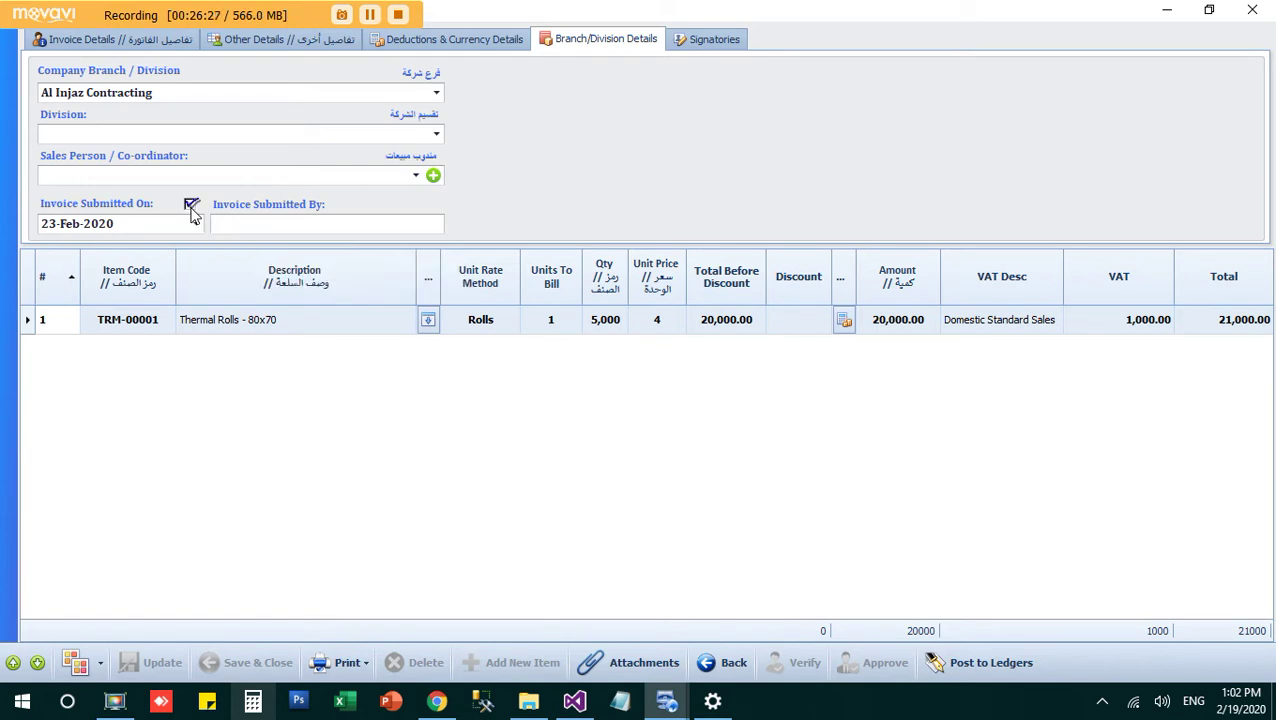
- Check the invoice's due date and branch details, close the invoice without saving, and close the VAT invoice register
click(268, 45)
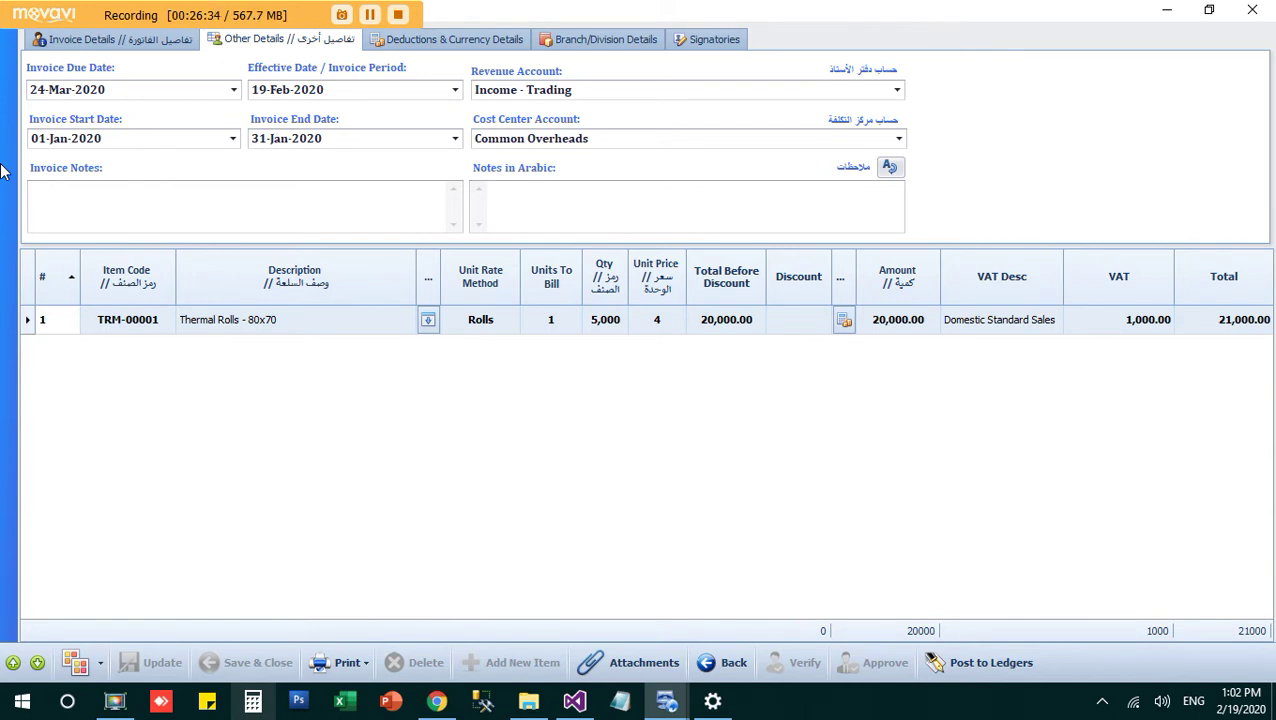
click(423, 40)
click(578, 44)
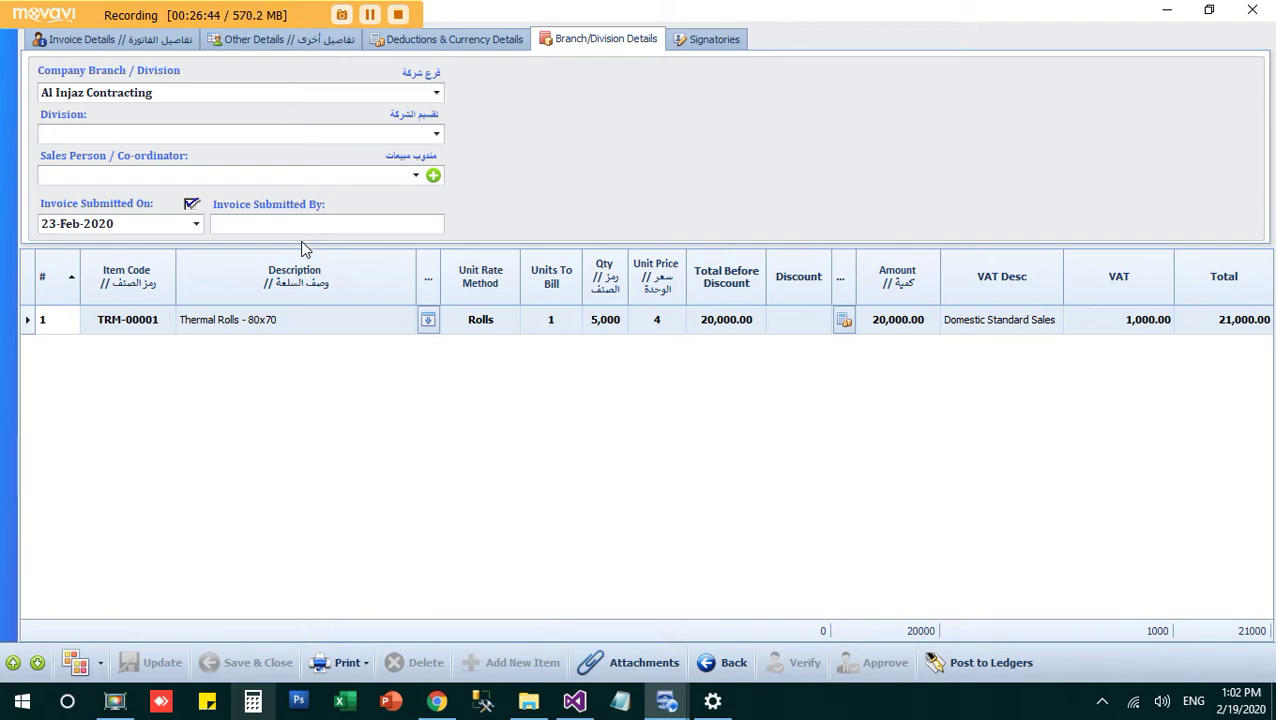
click(1254, 10)
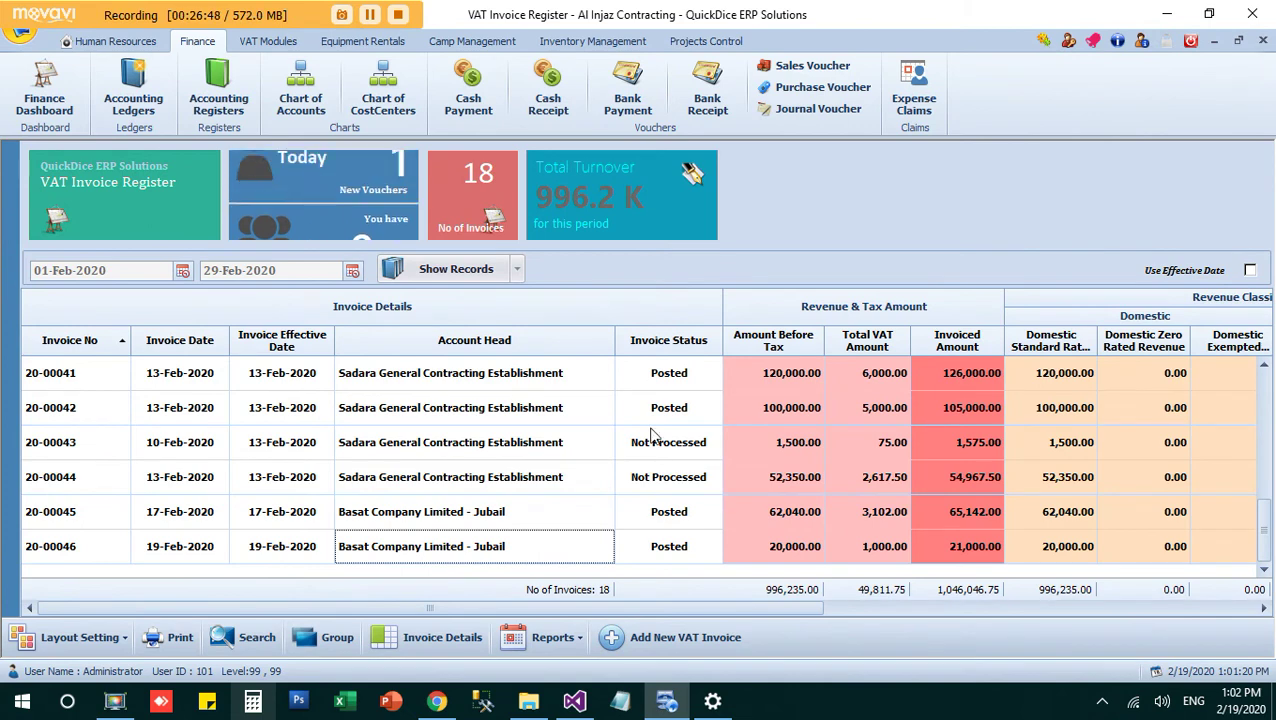
click(1263, 40)
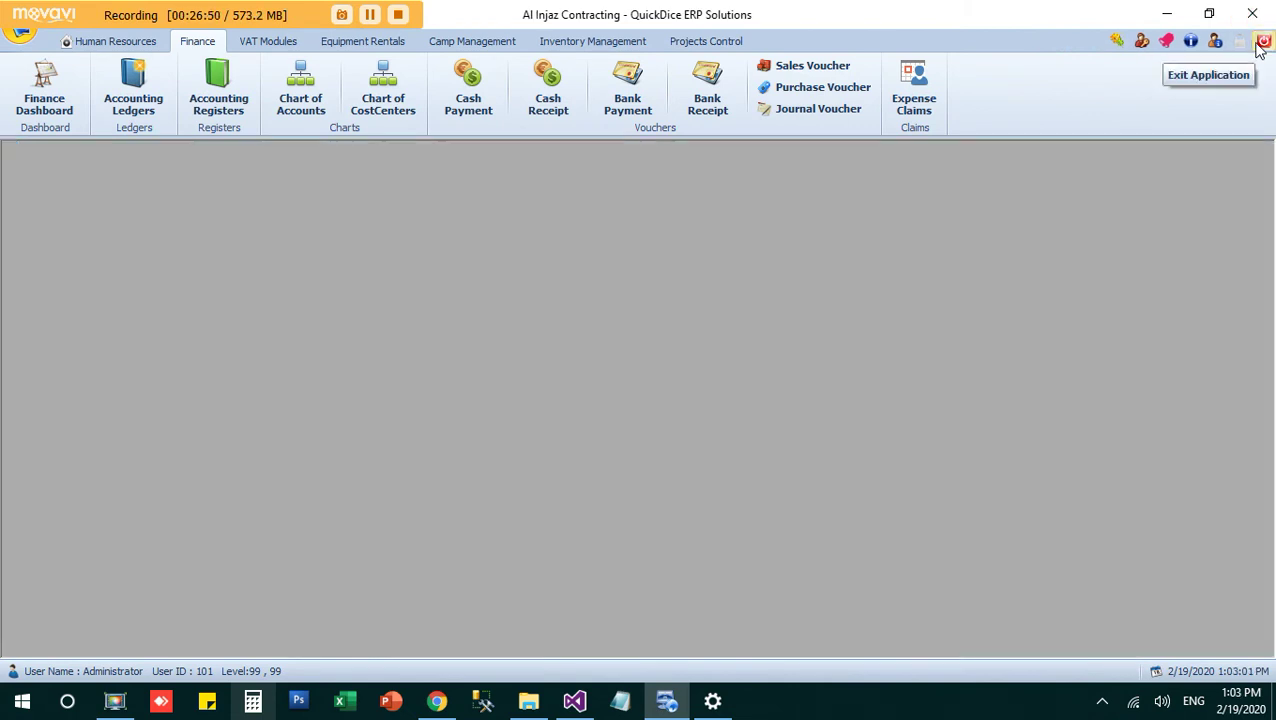
- Open the accounting ledgers and show the February 2020 records of Basat Company Limited - Jubail
click(138, 104)
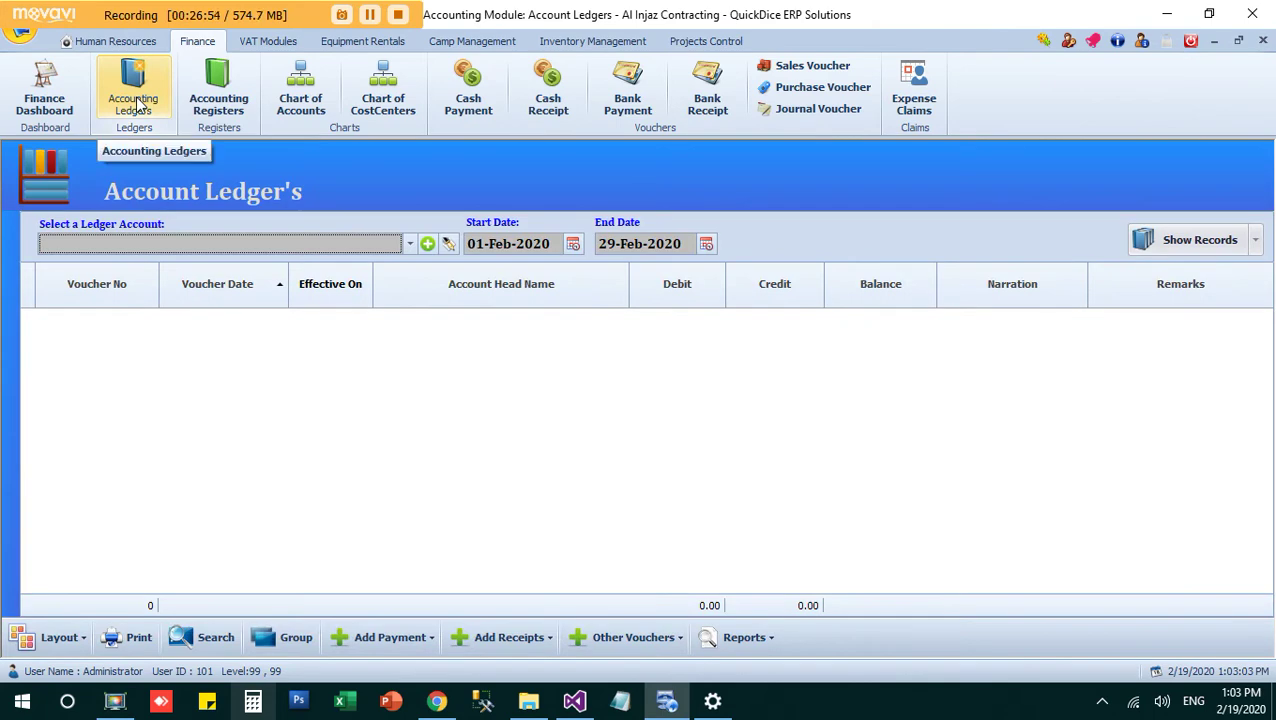
text(bas)
key(Return)
key(Tab)
key(Tab)
key(Tab)
key(Return)
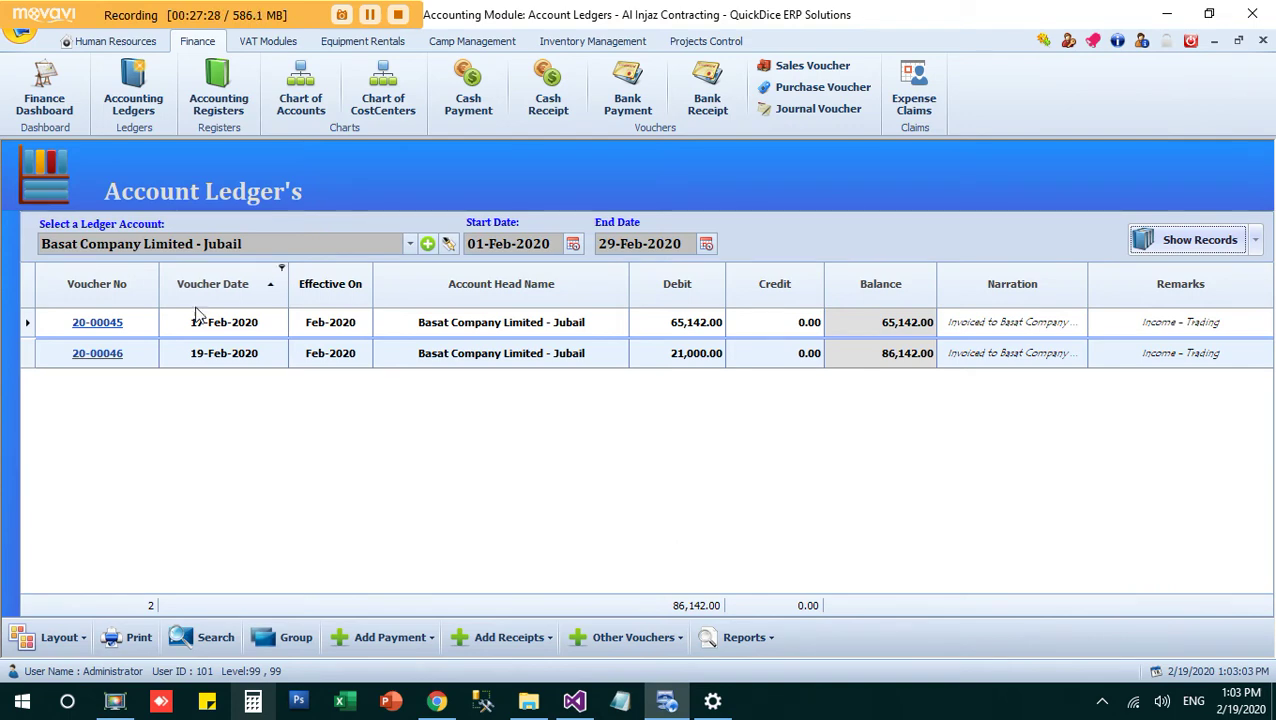
- Open sales vouchers 20-00045 and 20-00046 in turn to compare their submitted and due dates, closing each one
click(100, 322)
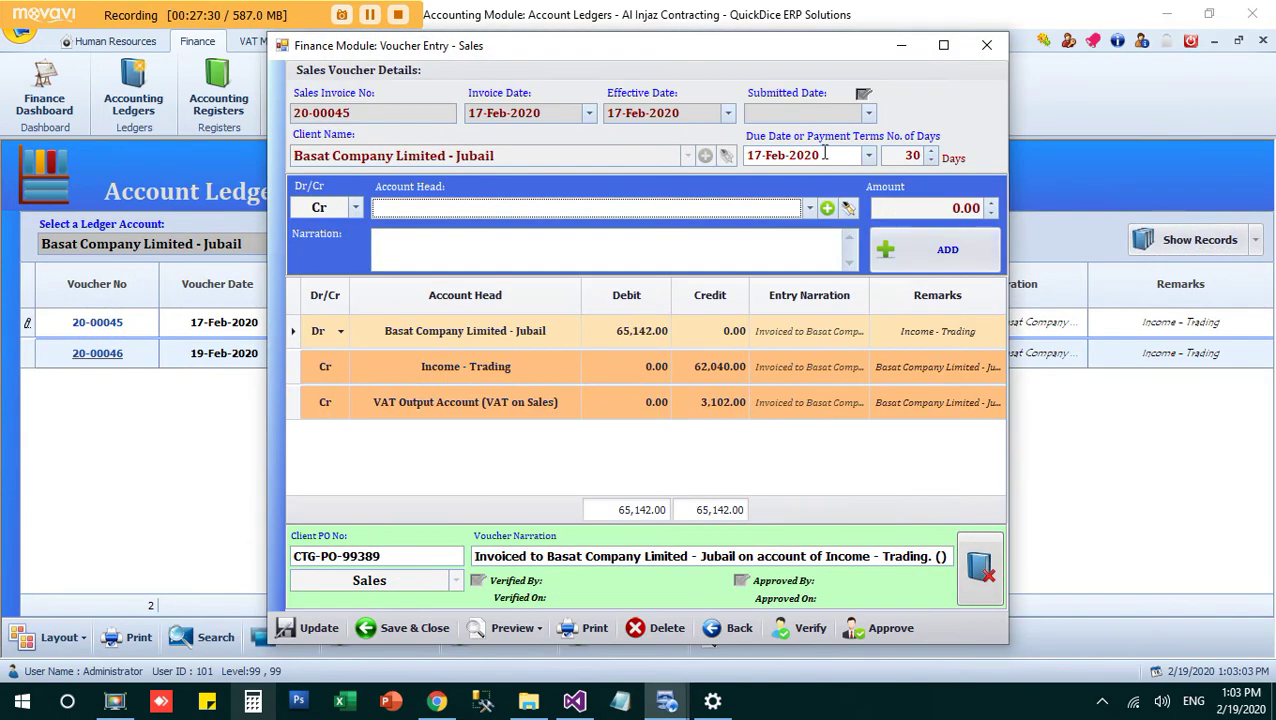
click(987, 45)
click(113, 355)
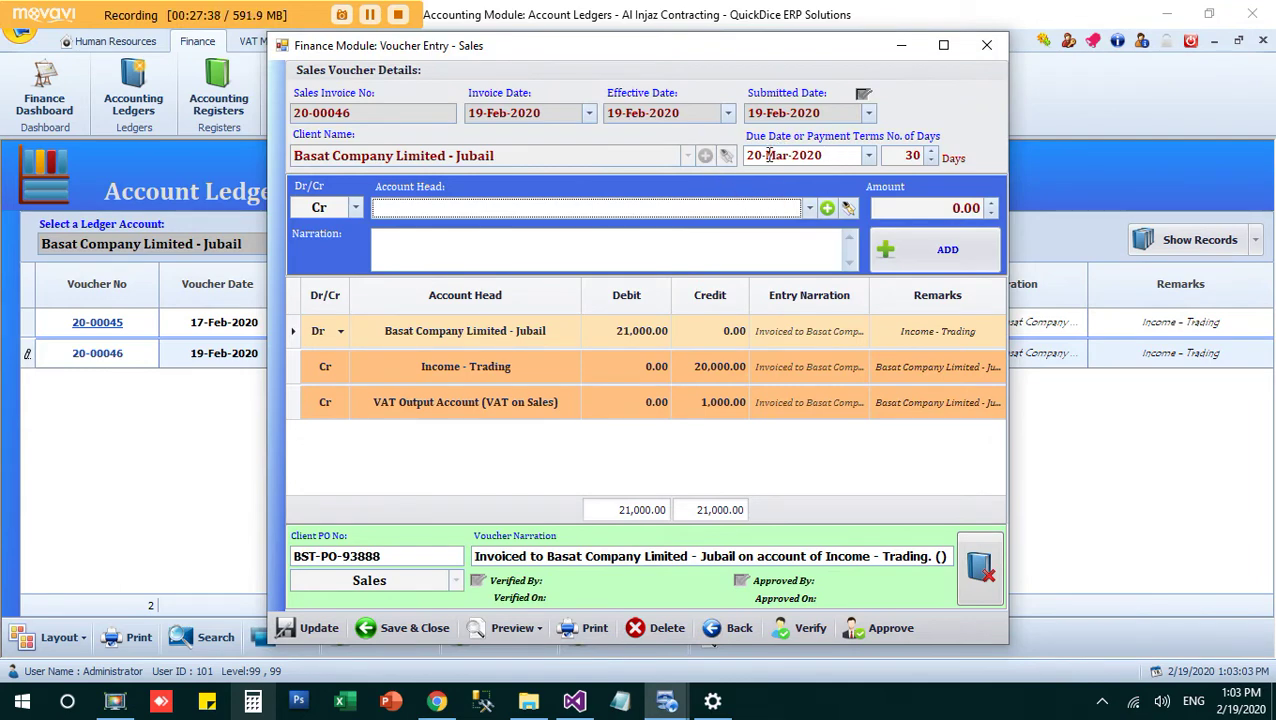
click(994, 56)
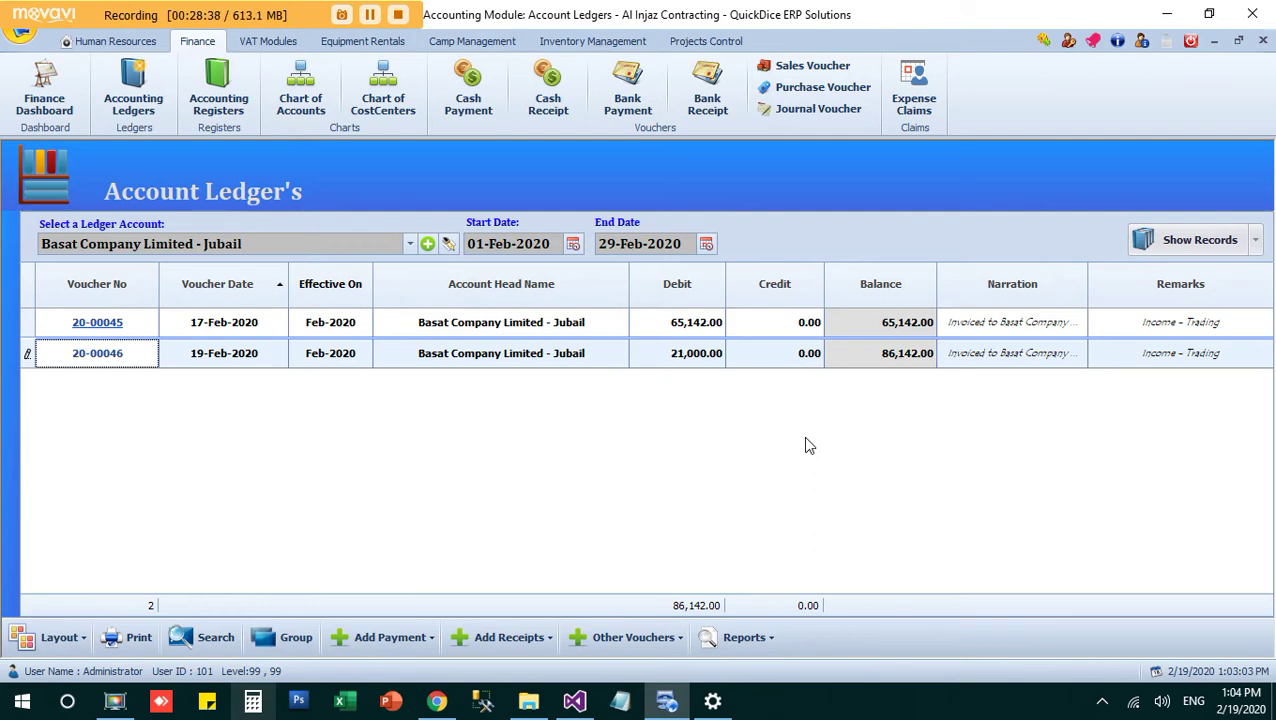
- Generate the bills receivable statement for Basat Company Limited - Jubail and view its export formats without exporting
click(745, 638)
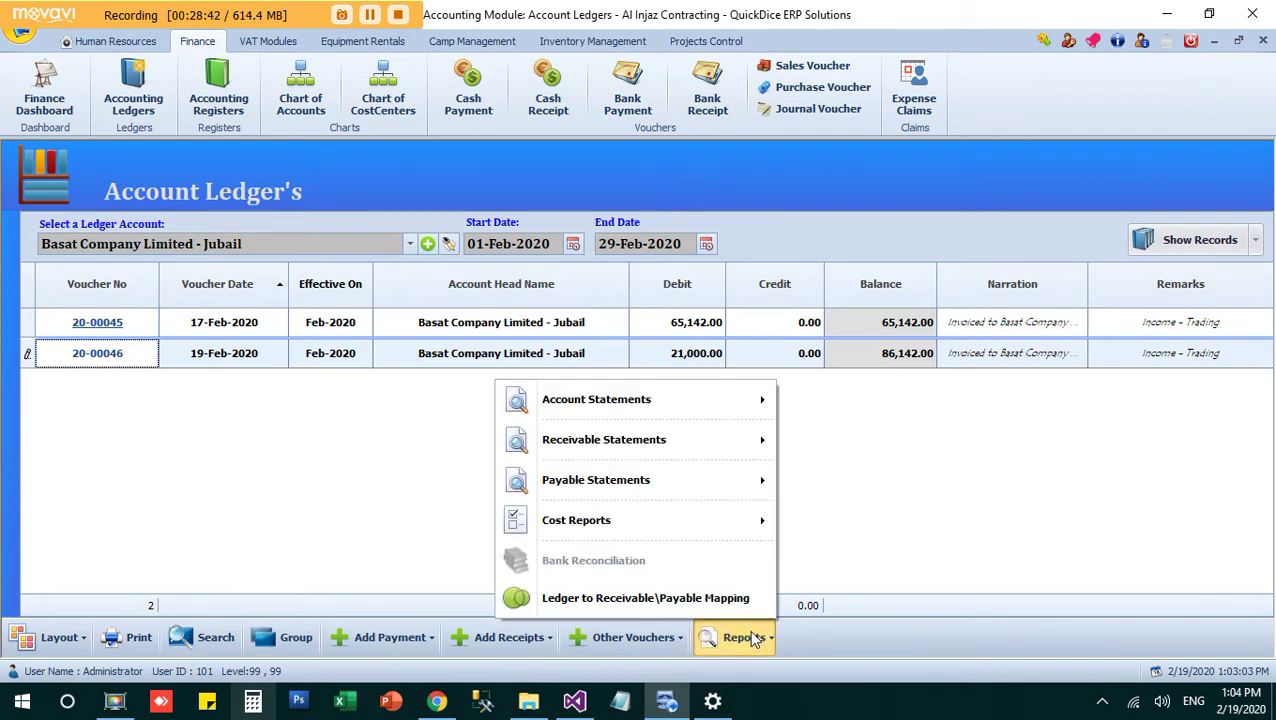
mouse_move(730, 456)
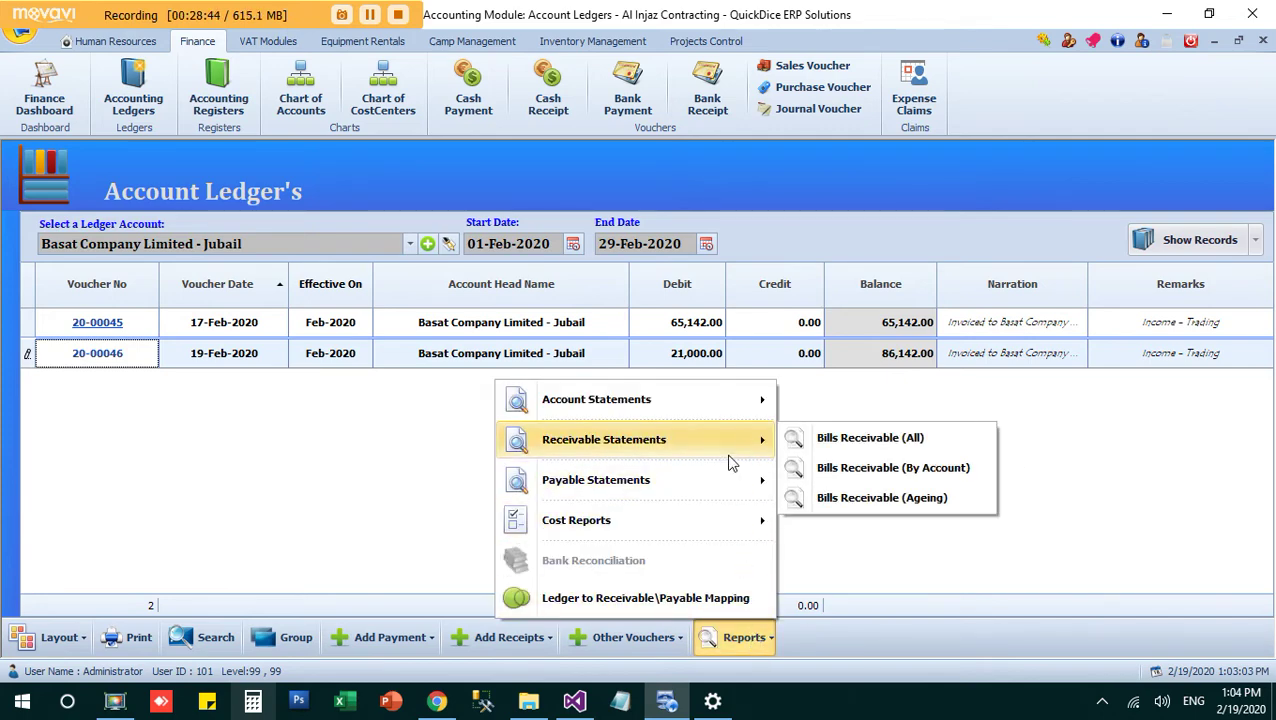
click(883, 446)
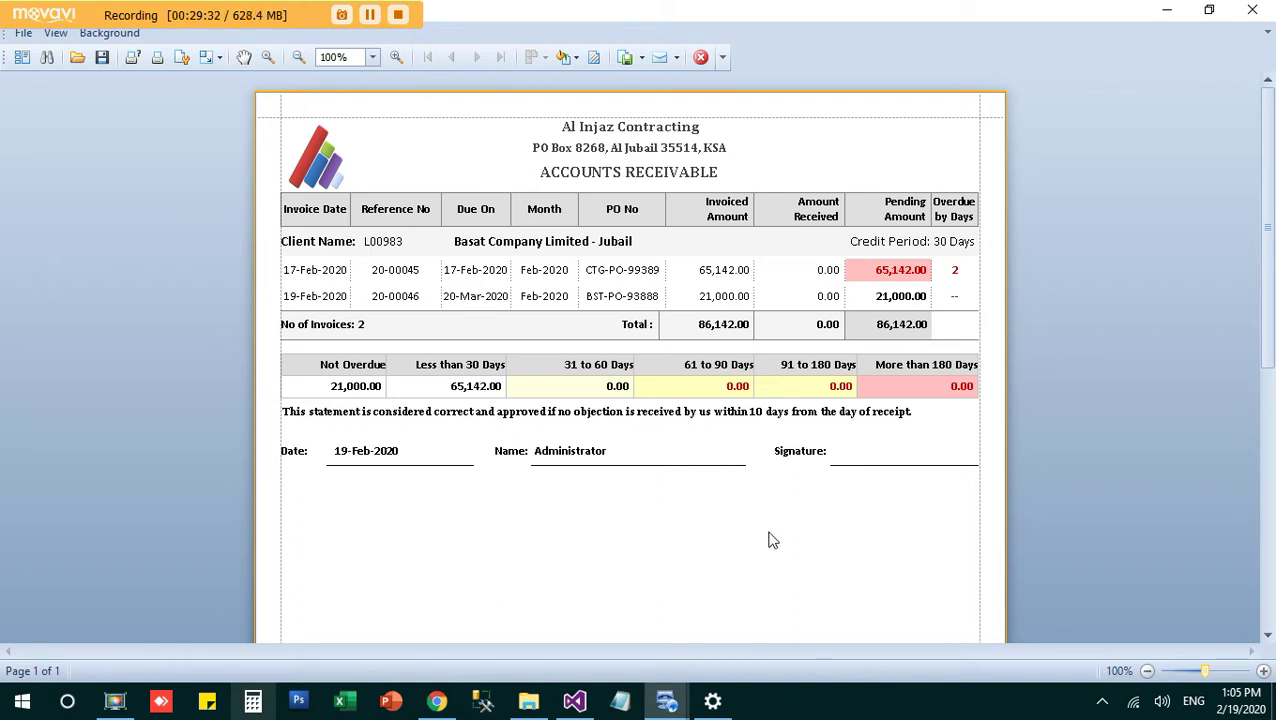
click(640, 58)
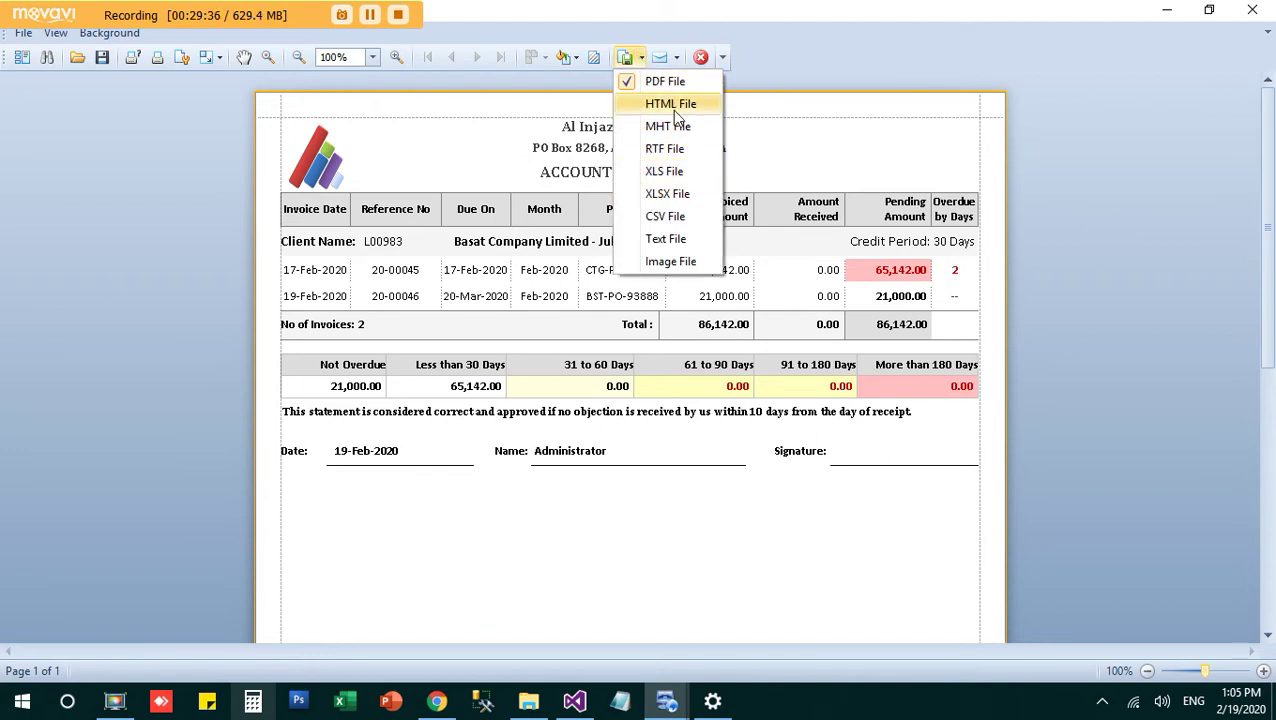
click(400, 250)
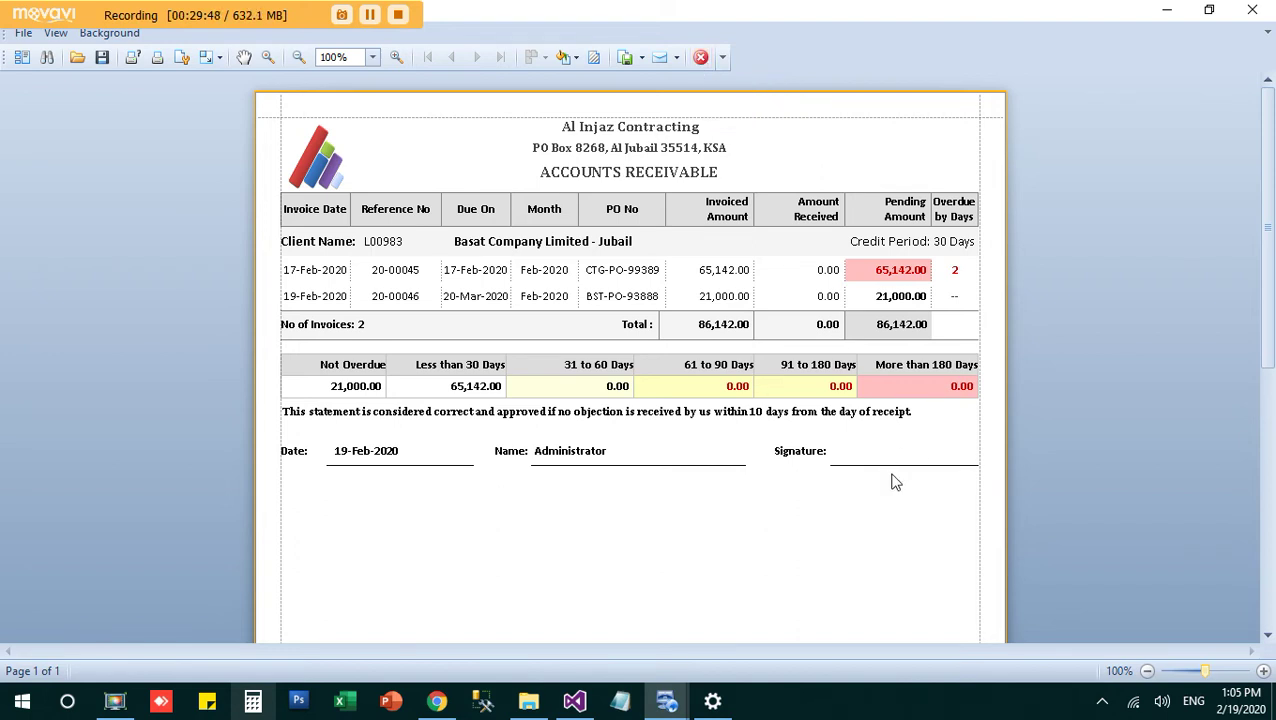
- Close the receivable statement and start a bank receipt voucher with Riyadh Bank as the receiving account
click(700, 58)
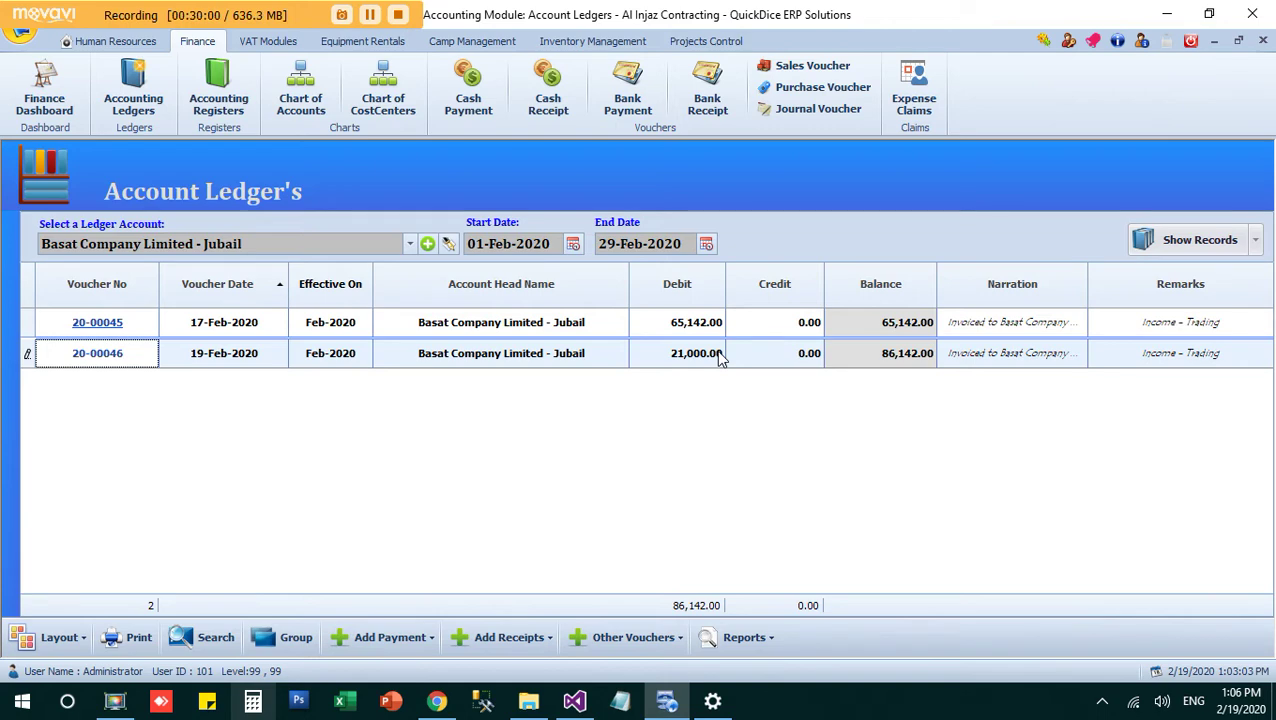
click(737, 563)
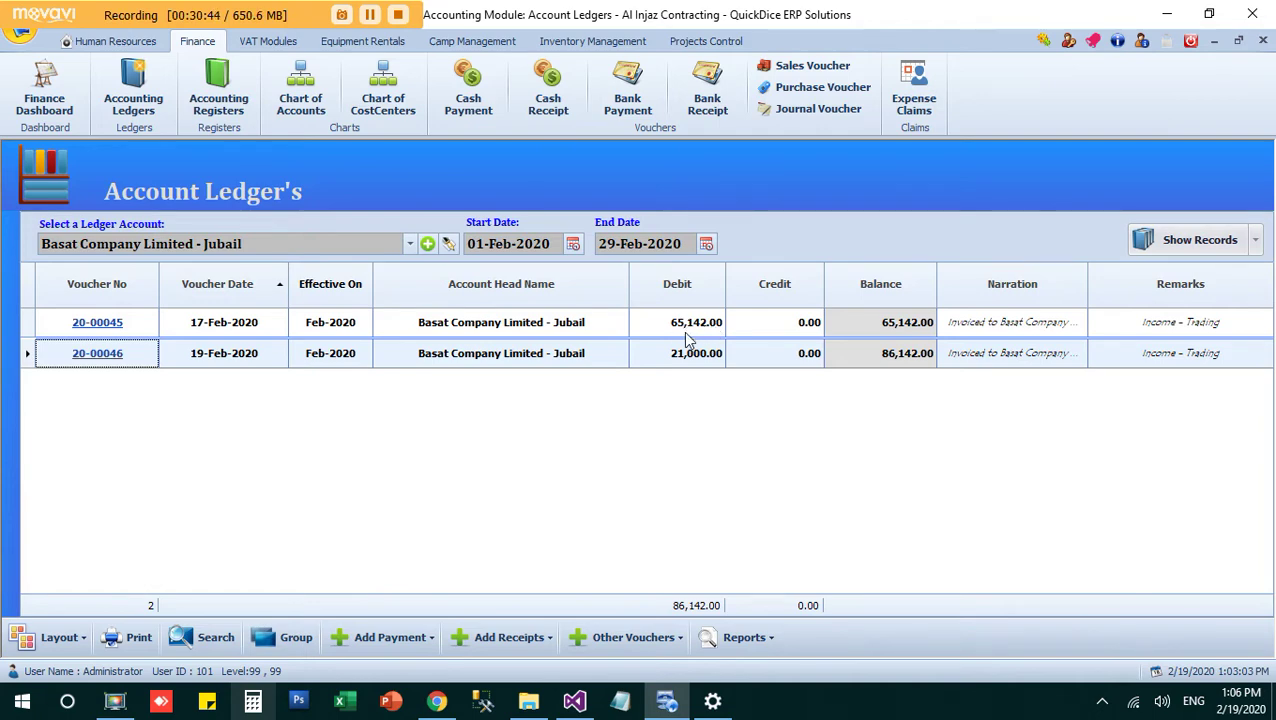
click(713, 117)
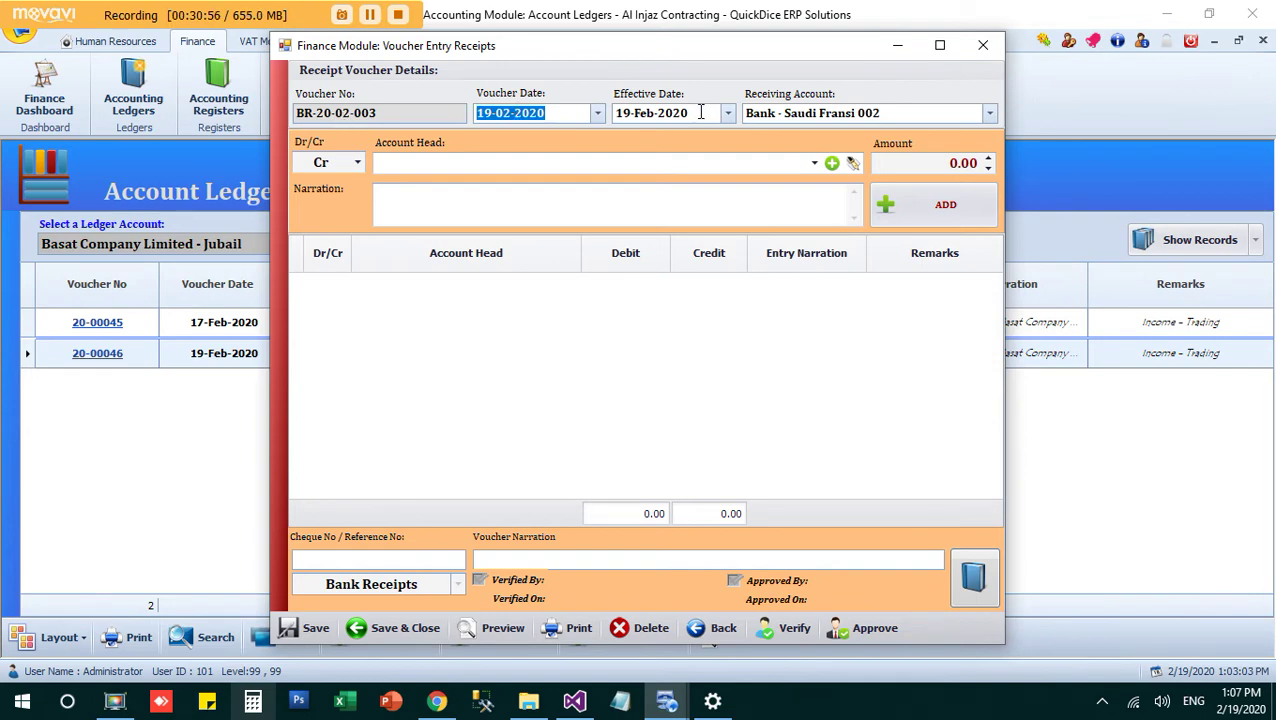
click(820, 118)
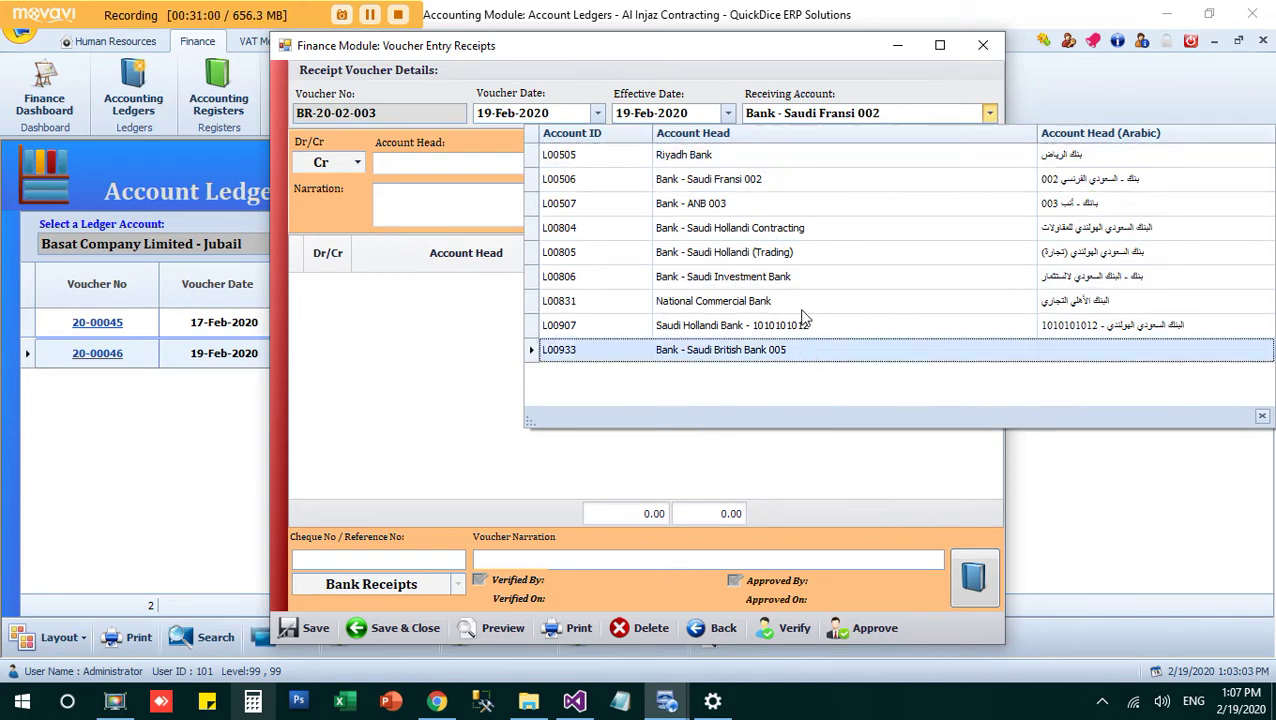
click(773, 155)
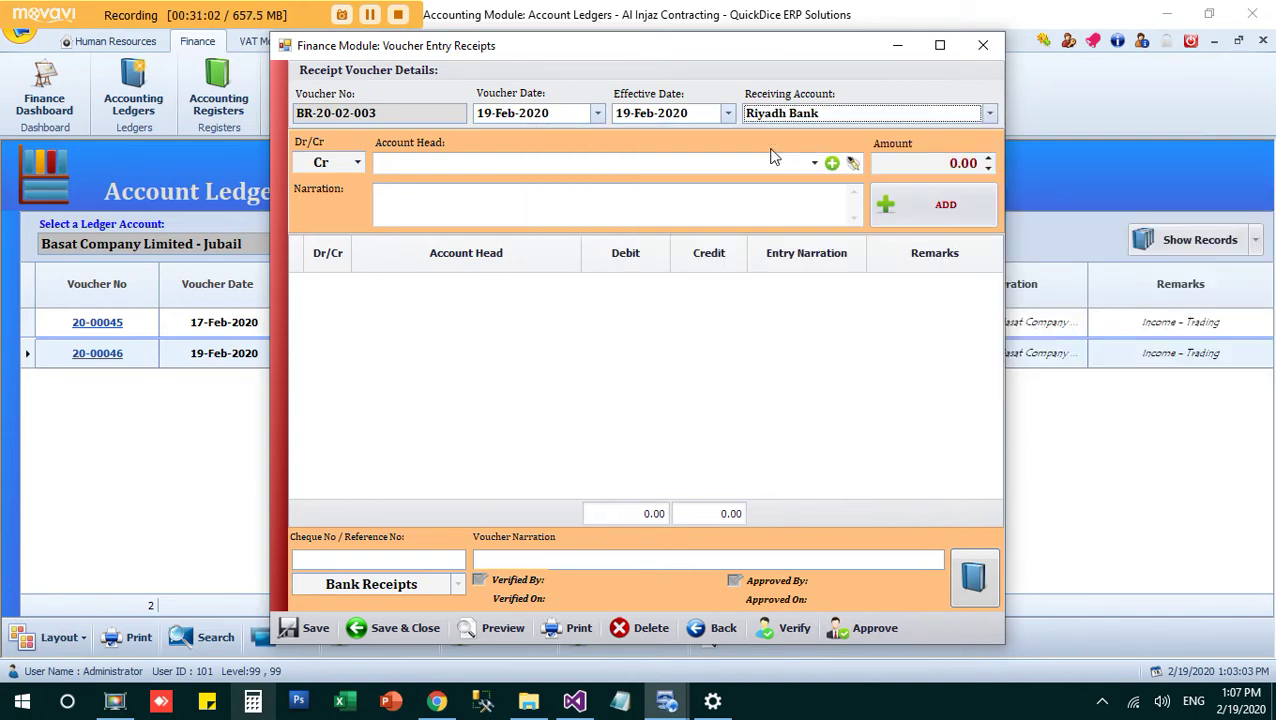
- Add a 50,000 credit entry for Basat Company Limited - Jubail with the narration "Partial payment received from Basat."
click(651, 172)
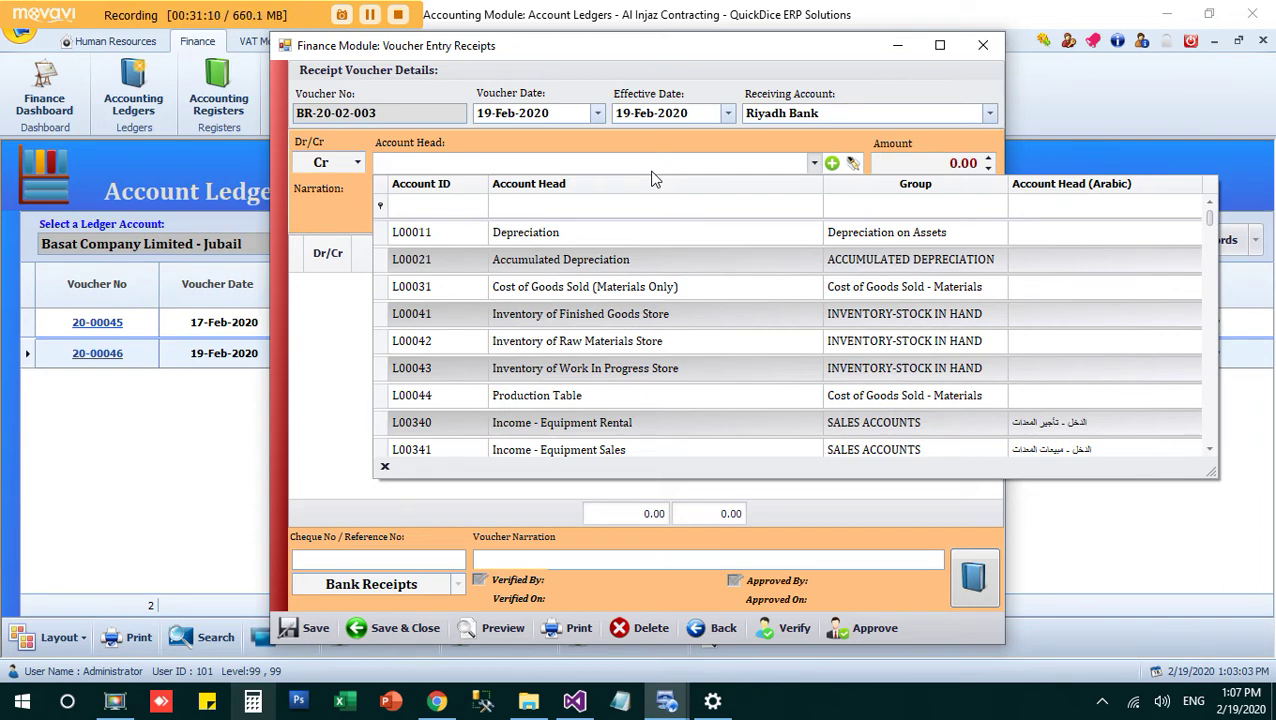
text(Basat Company Limited - Jubail)
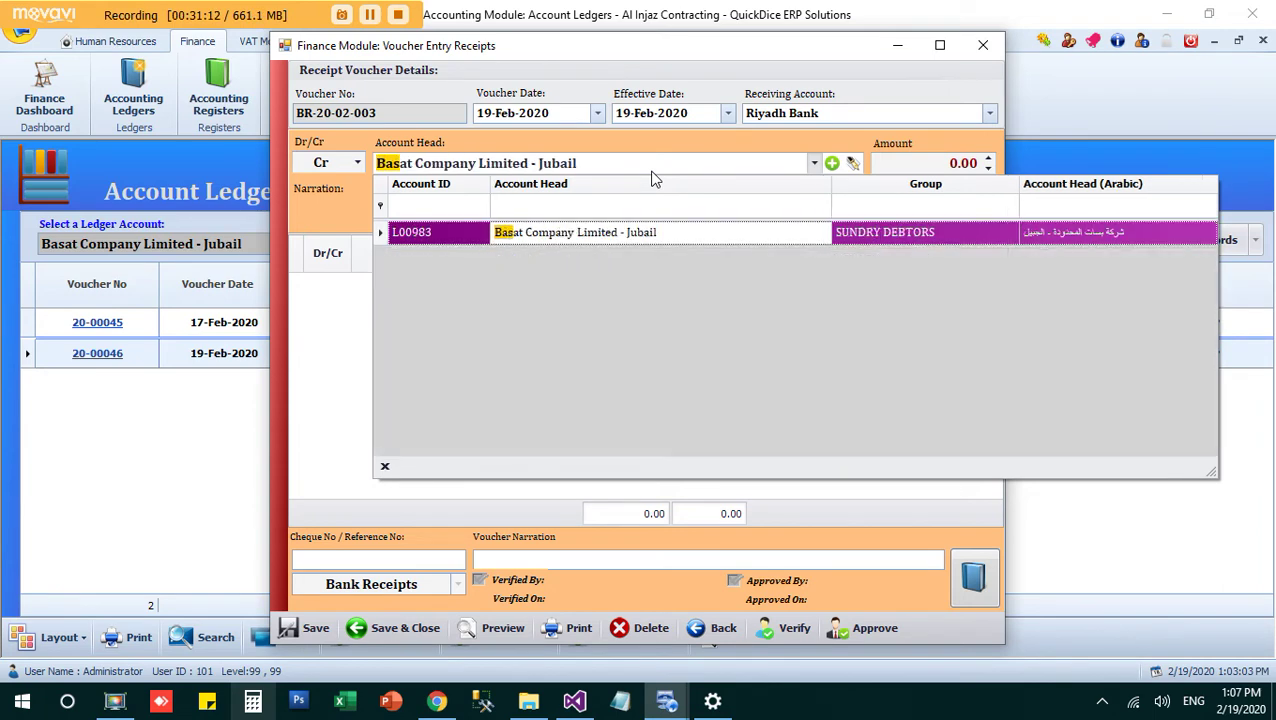
key(Return)
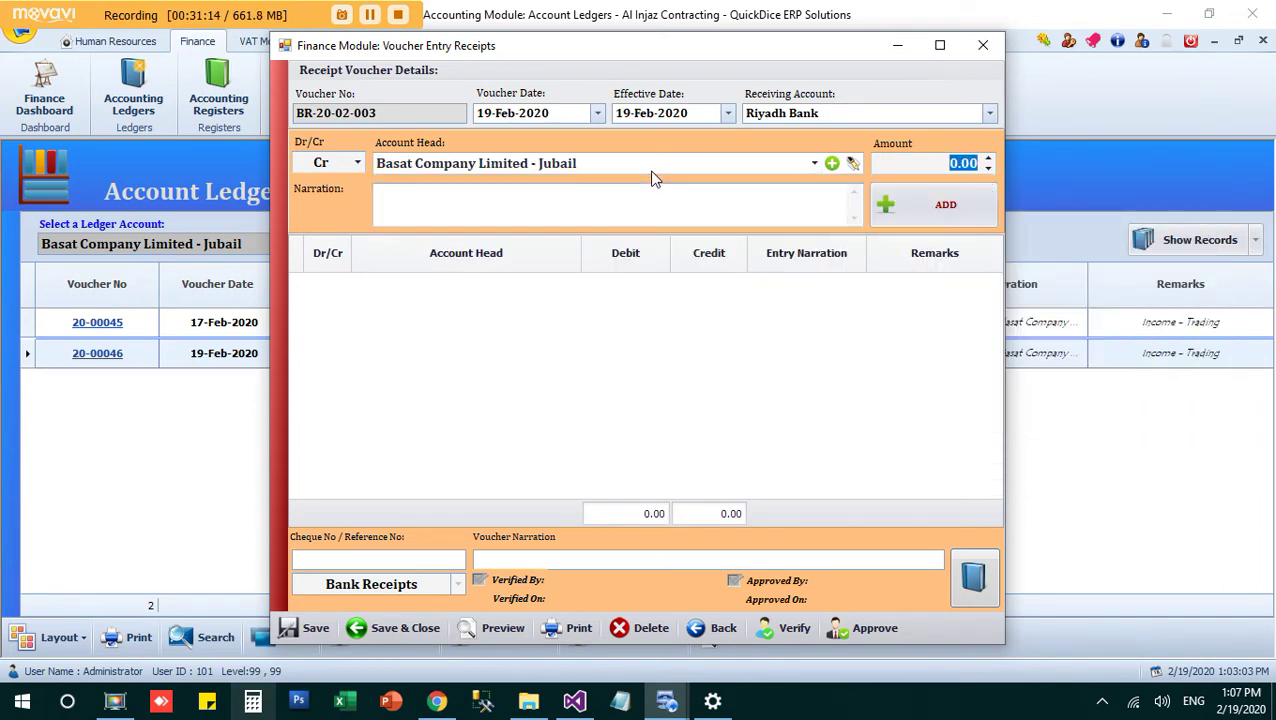
text(50000)
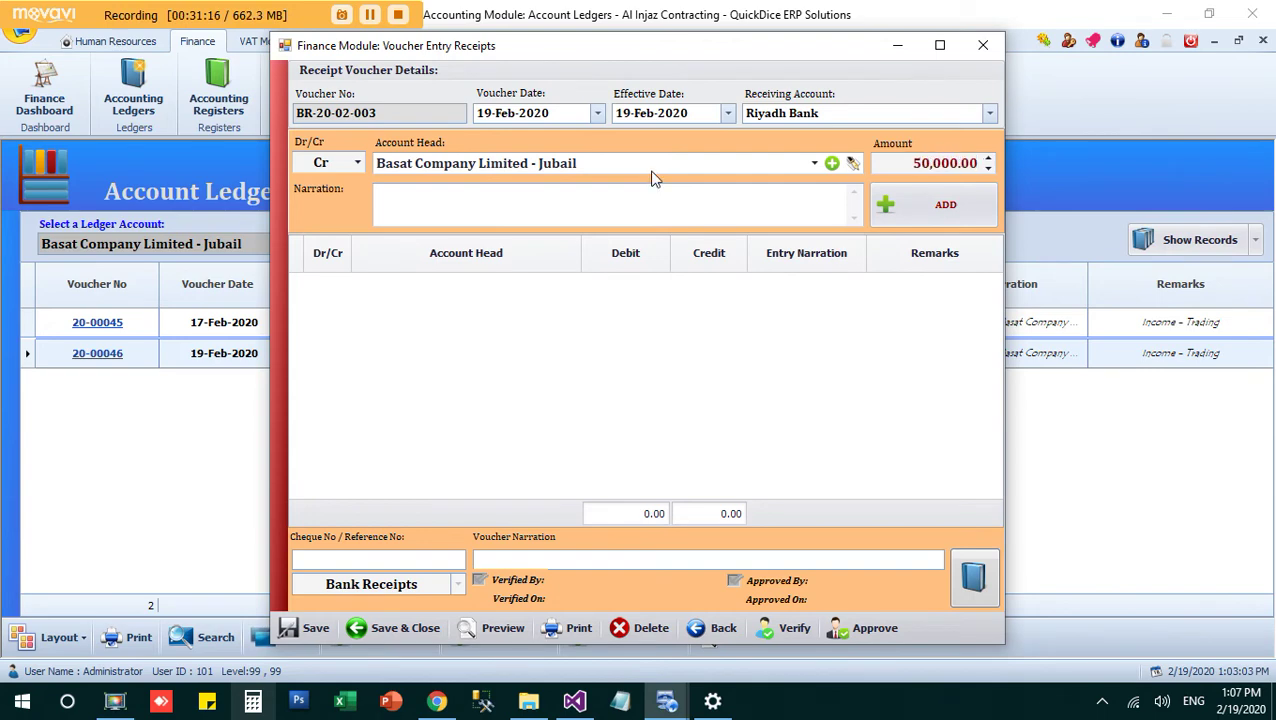
drag(710, 56, 578, 62)
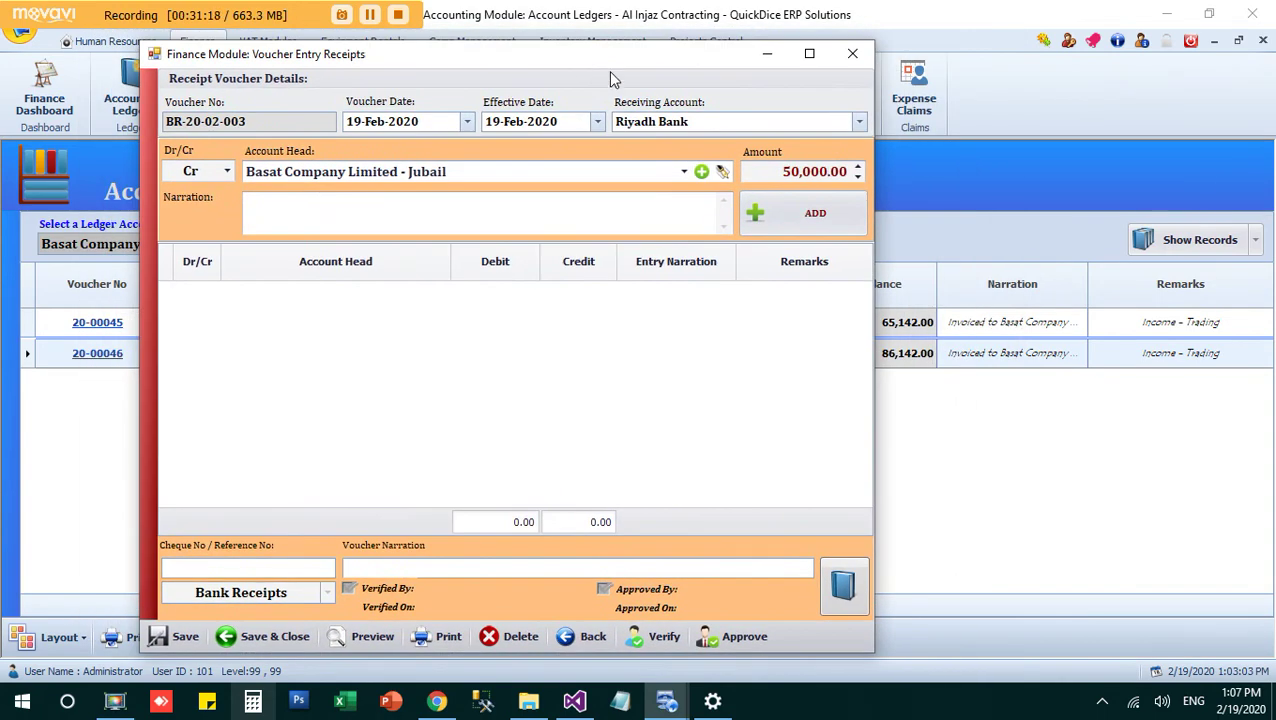
text(Partial payment received f)
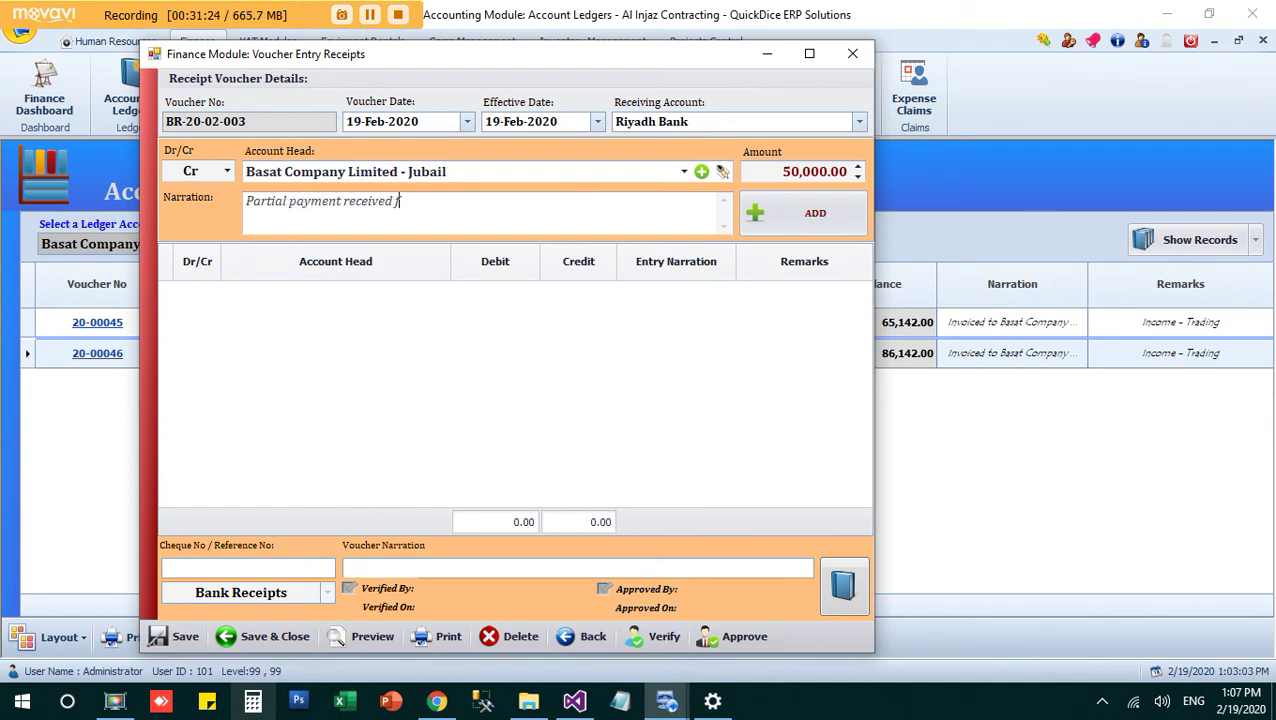
text(rom Basat.)
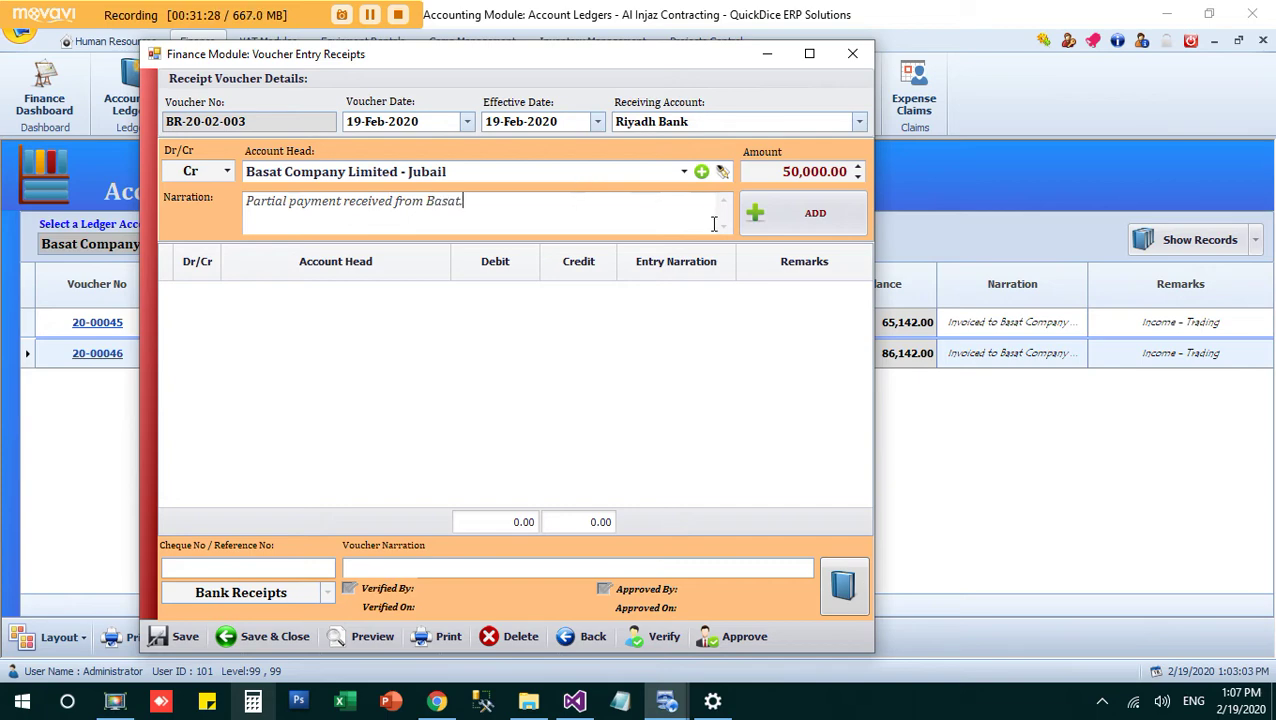
click(771, 215)
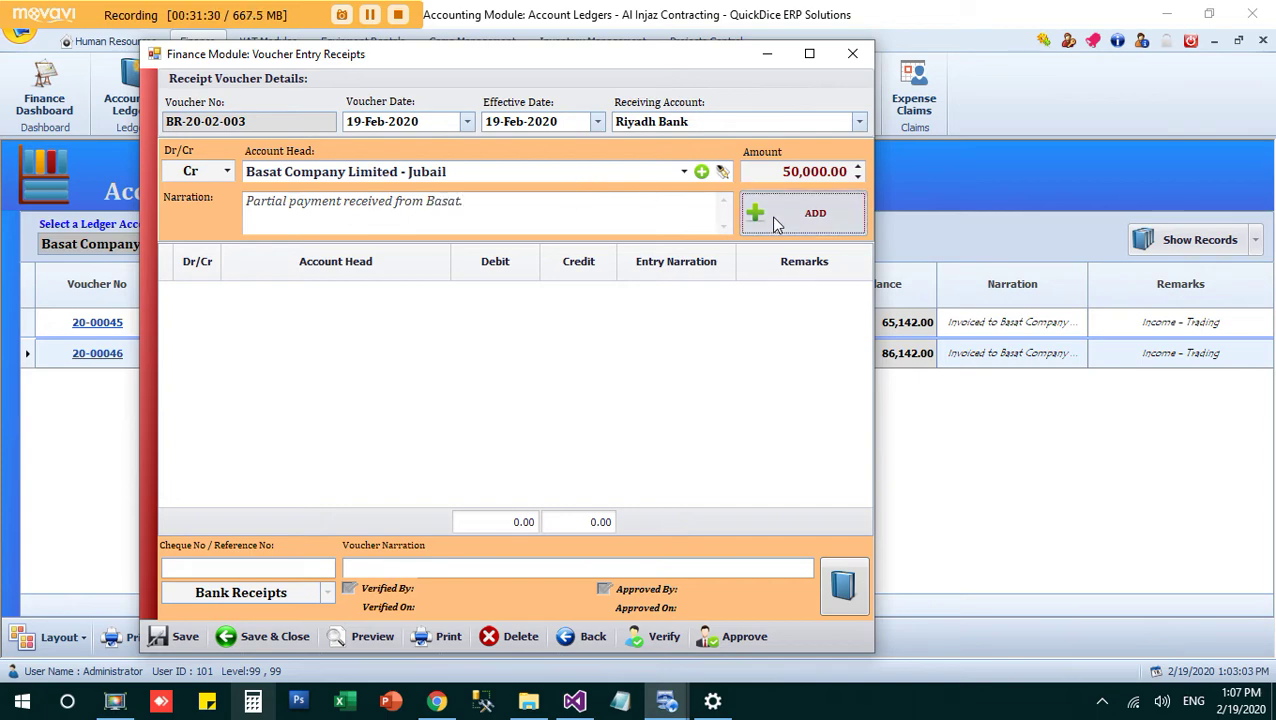
- Allocate the 50,000 receipt against reference 20-00045 and return to the bank receipt voucher
drag(755, 112, 661, 510)
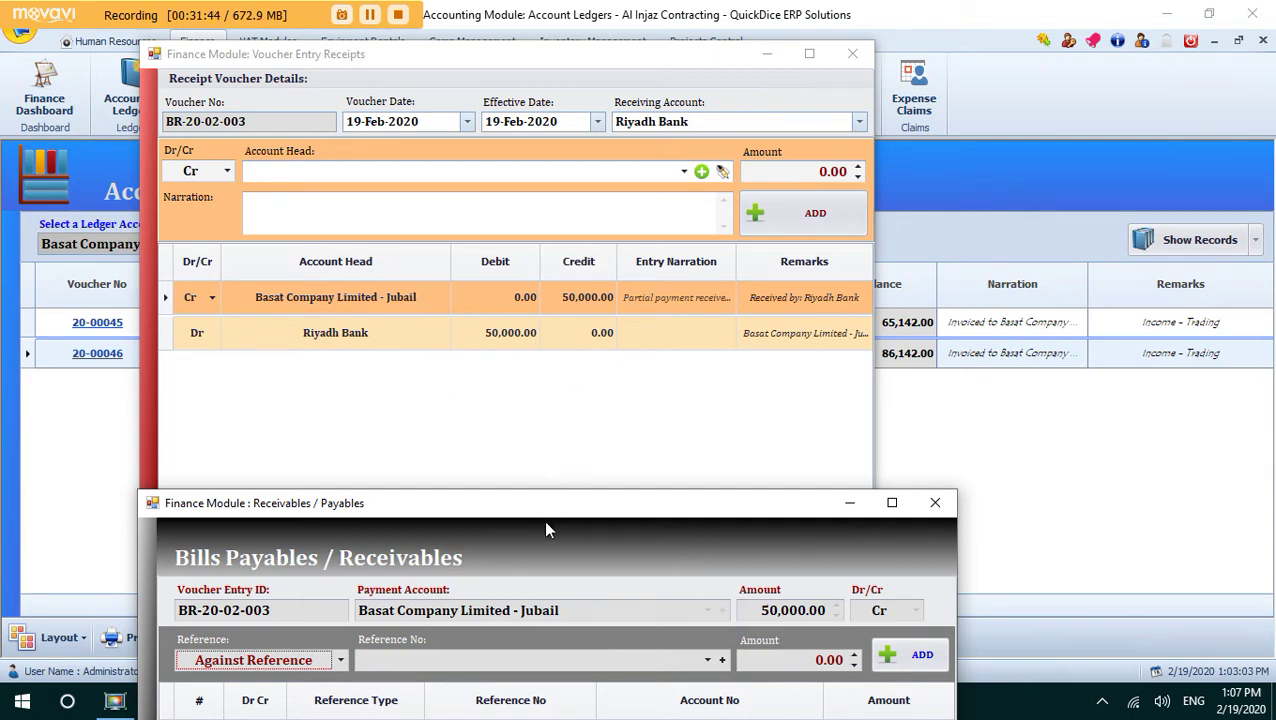
drag(578, 510, 580, 118)
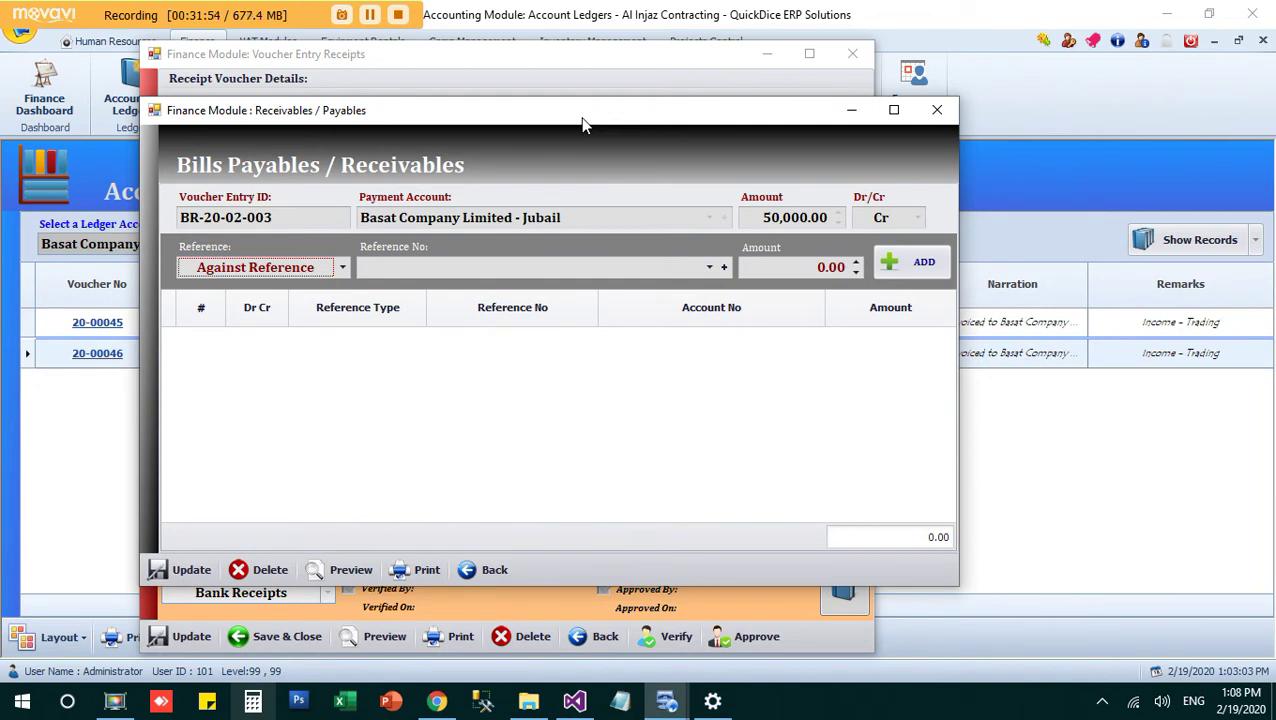
click(695, 272)
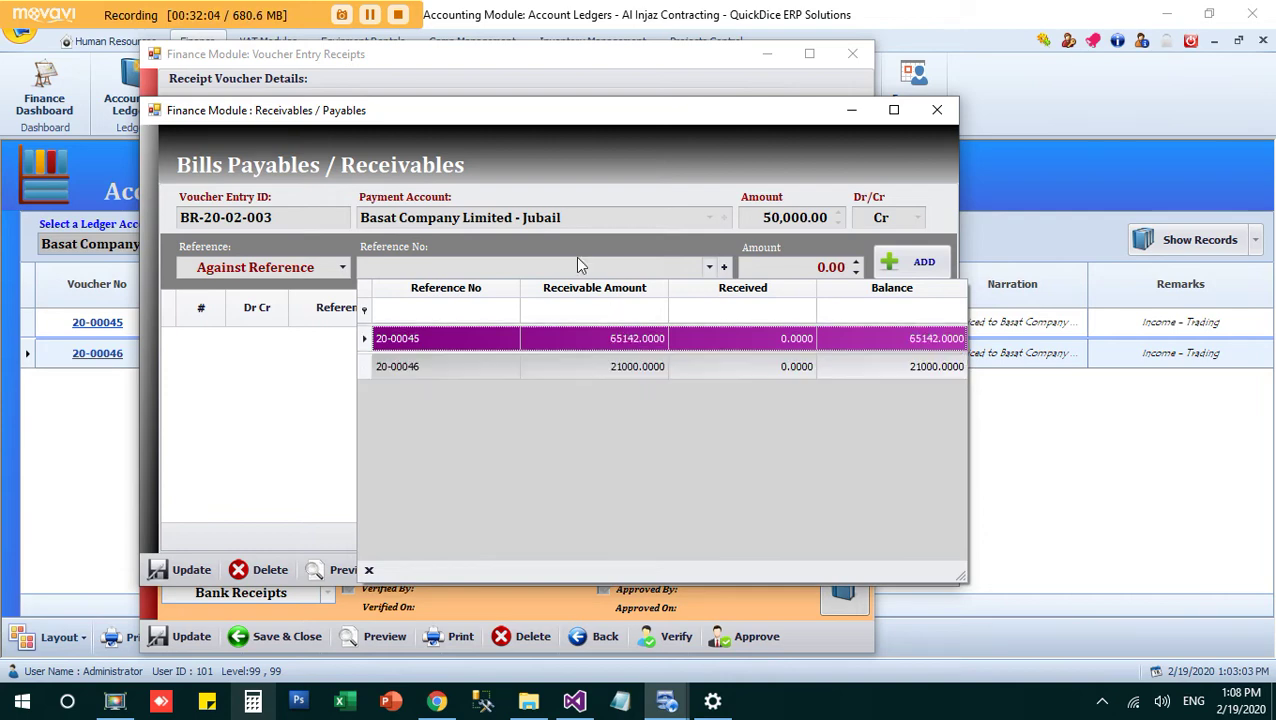
click(647, 345)
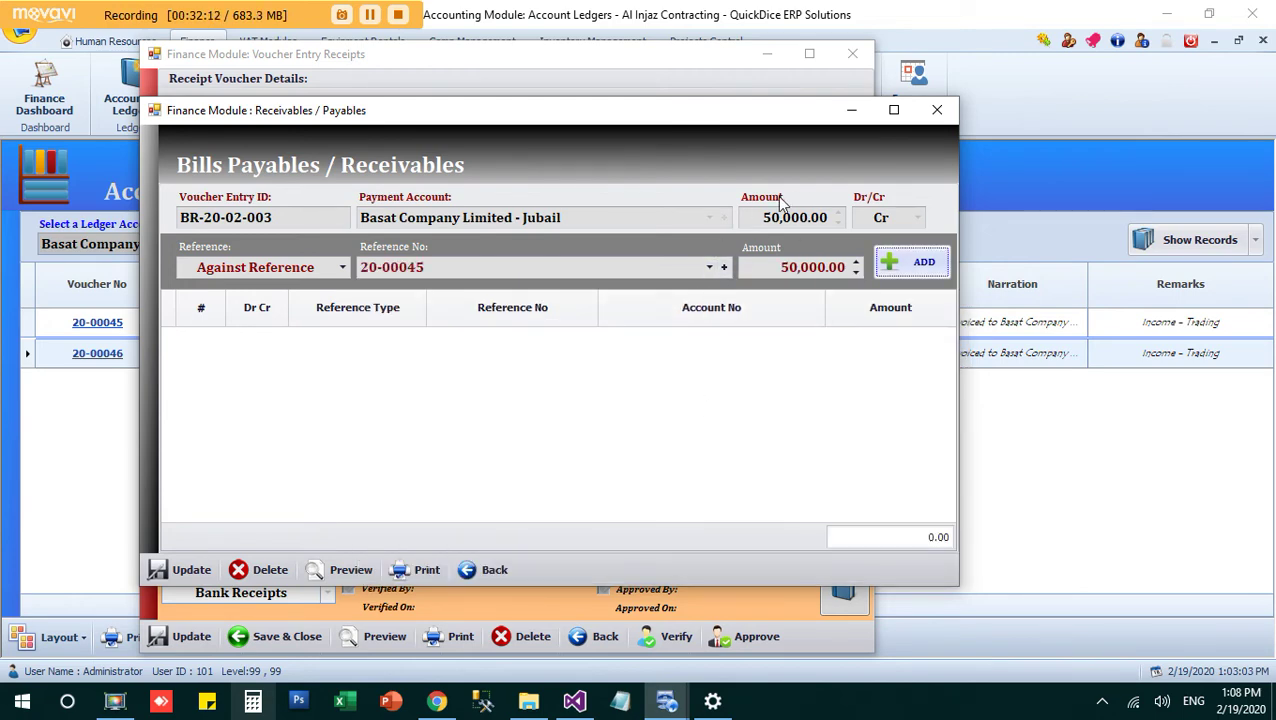
click(908, 266)
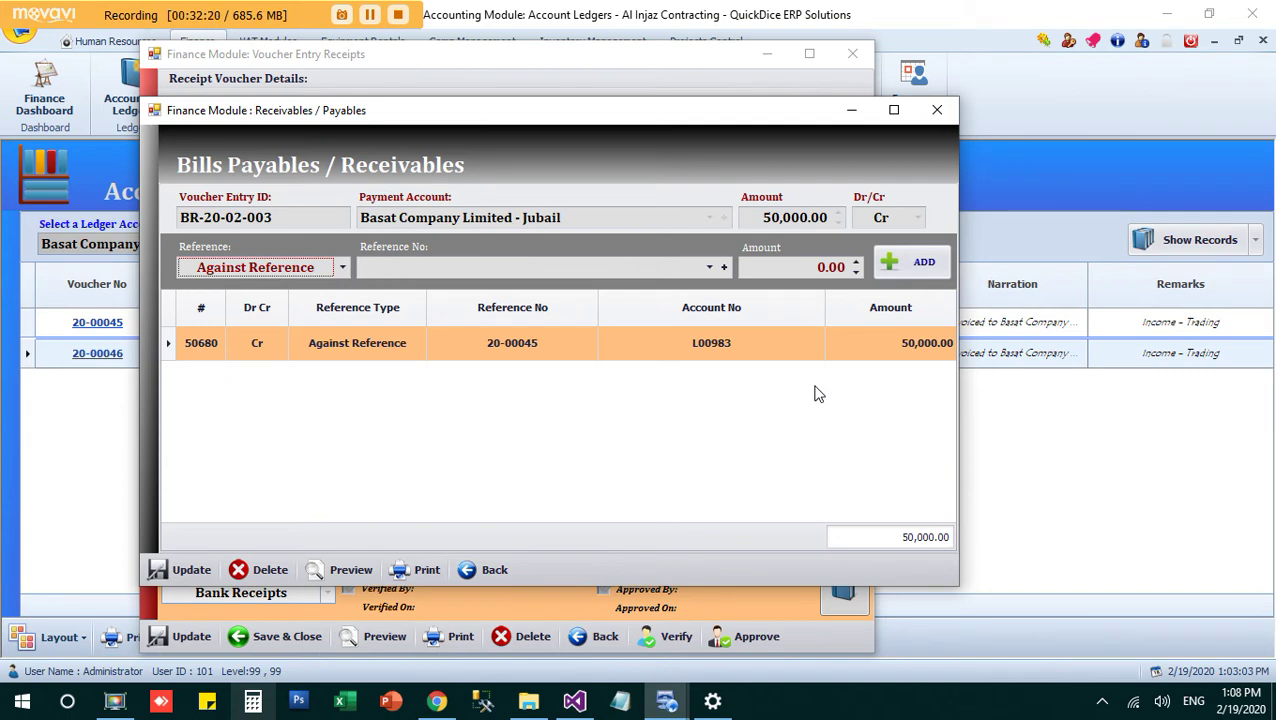
click(472, 572)
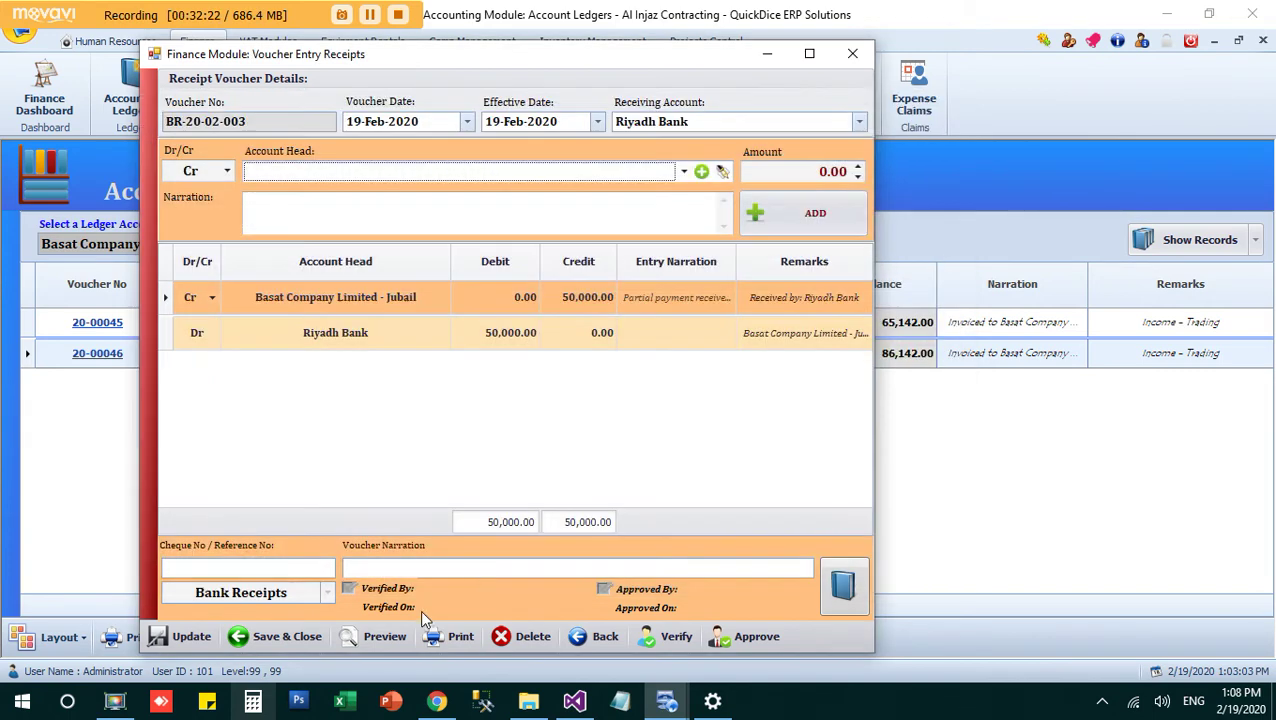
- Save and close the bank receipt voucher, and reload the ledger records of Basat Company Limited - Jubail
click(287, 640)
click(740, 418)
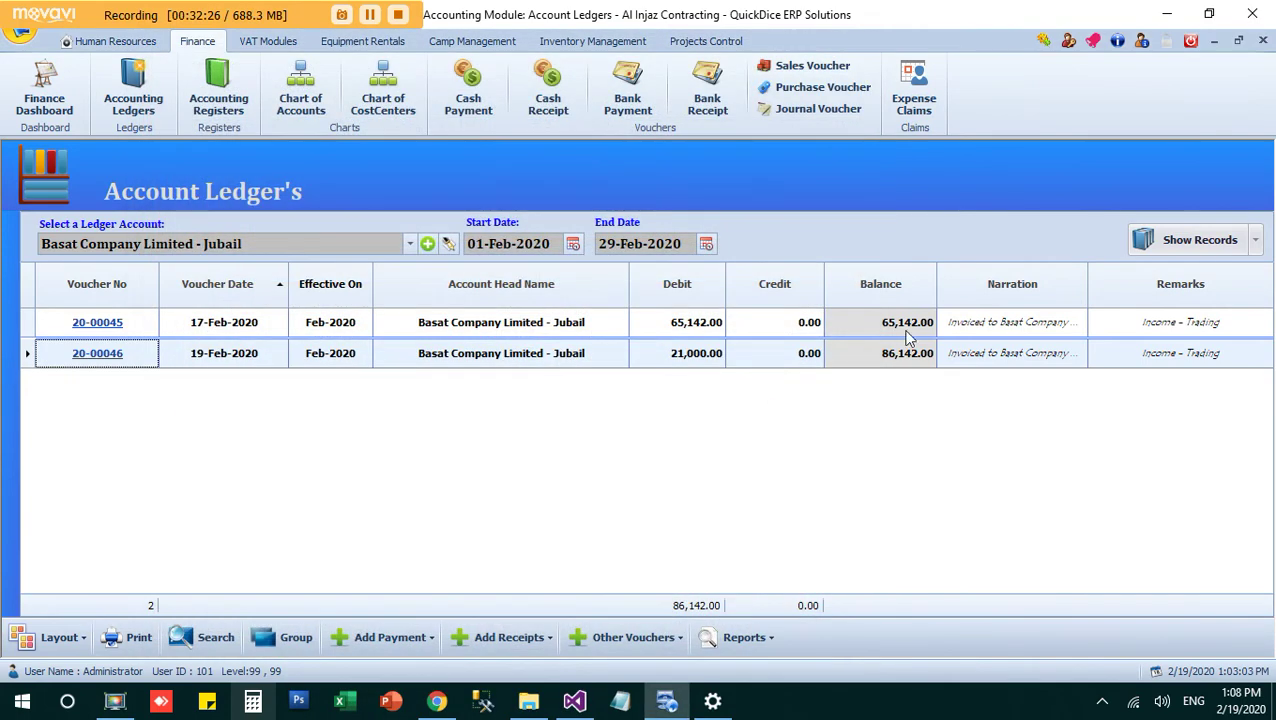
click(1214, 246)
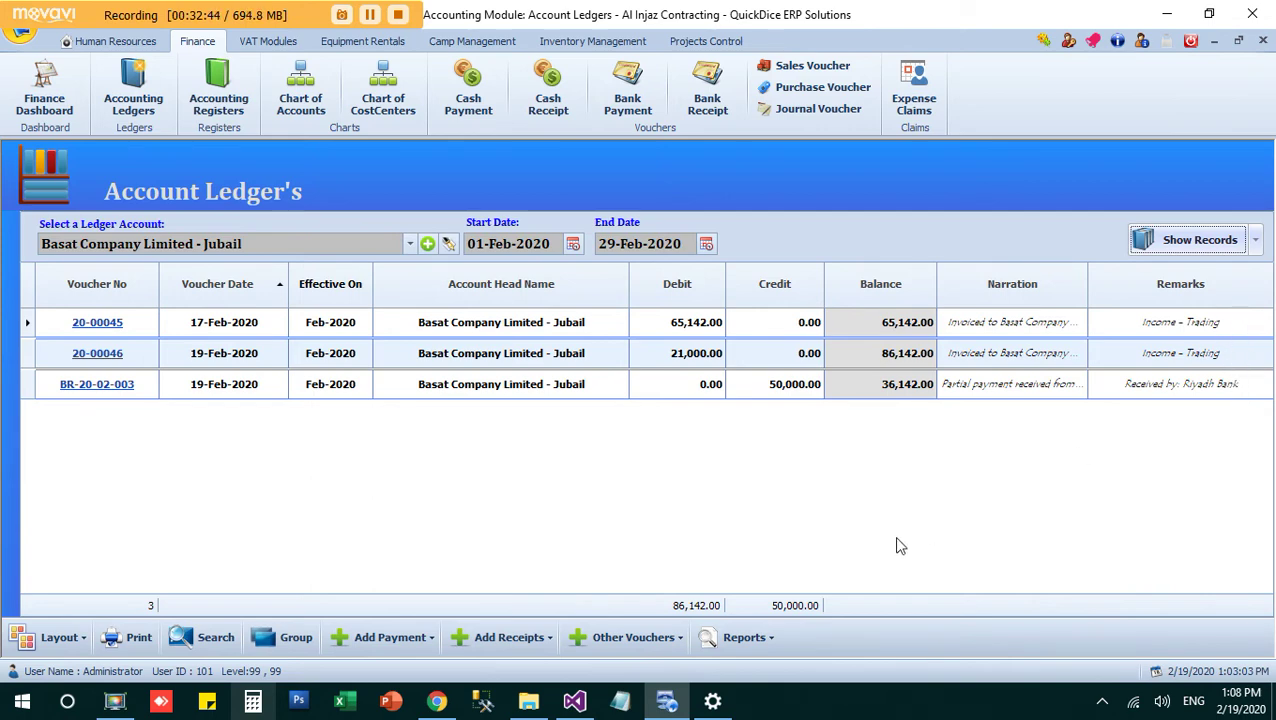
- Generate the Bills Receivable (All) statement to check the pending invoice amounts, and close it
click(762, 640)
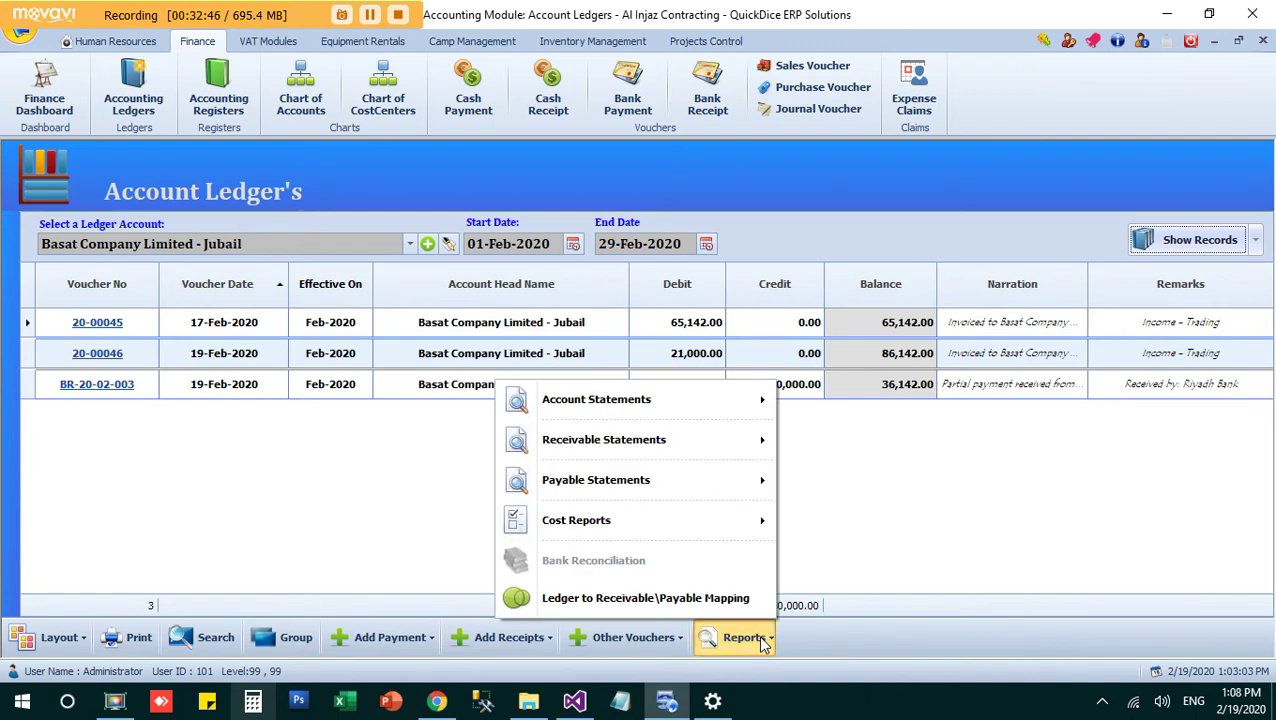
mouse_move(770, 445)
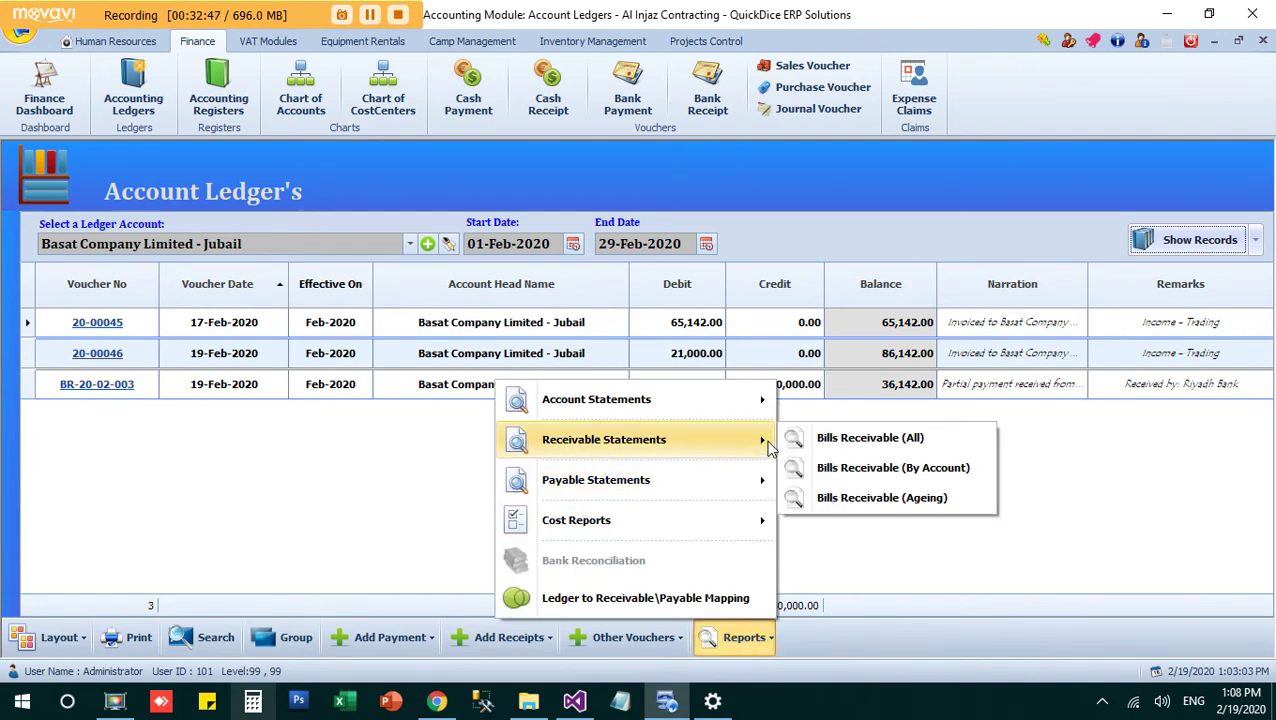
click(847, 445)
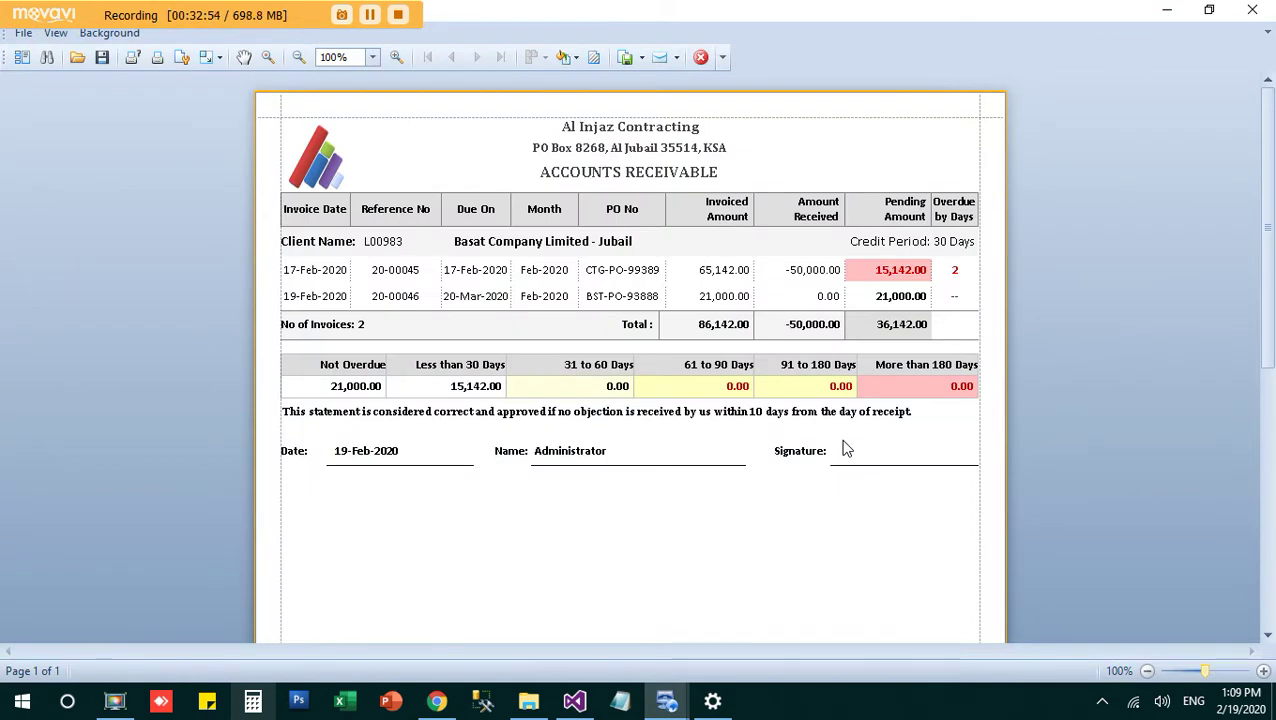
click(701, 58)
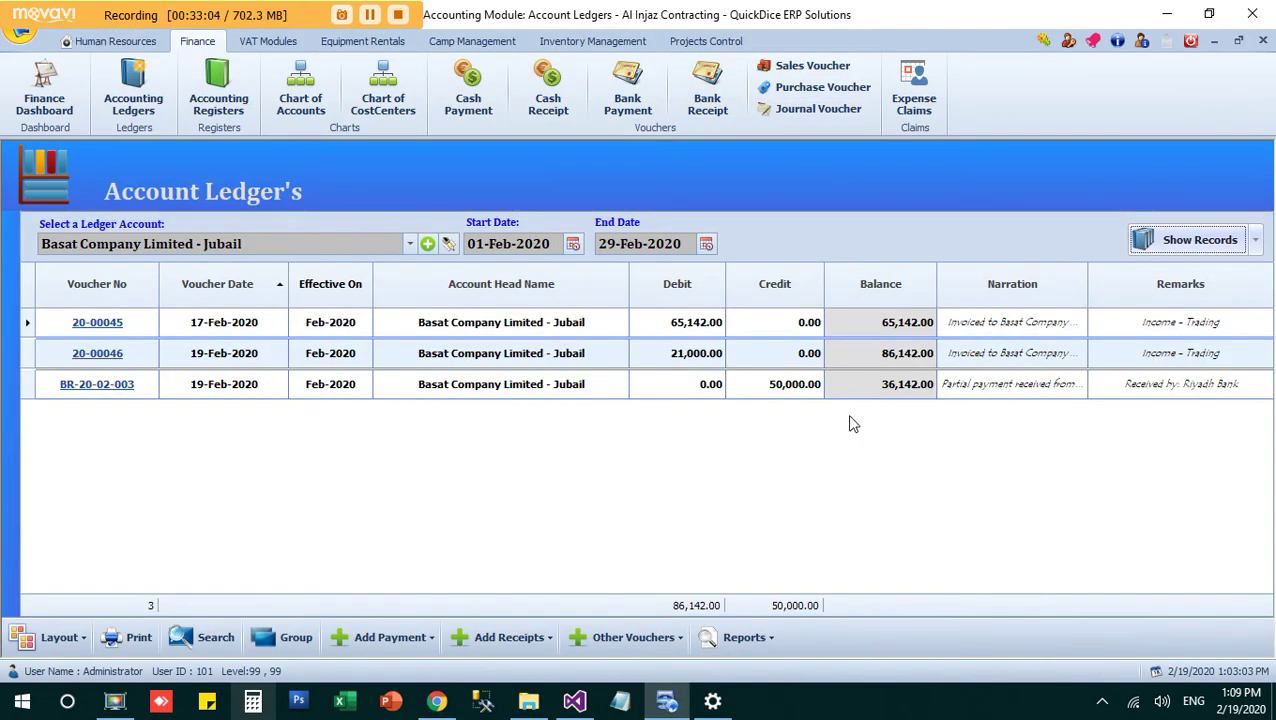
- Start a cash receipt voucher and keep the preselected petty cash account as the receiving account
click(549, 104)
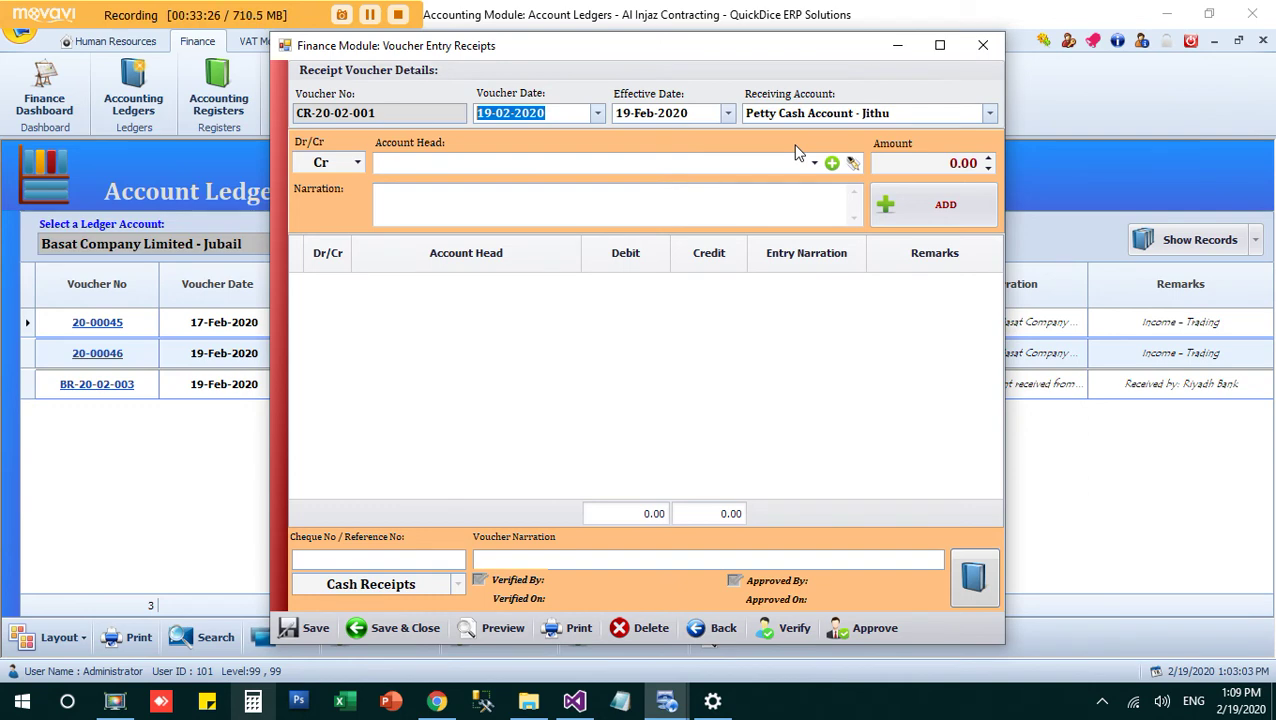
drag(812, 46, 590, 61)
click(711, 129)
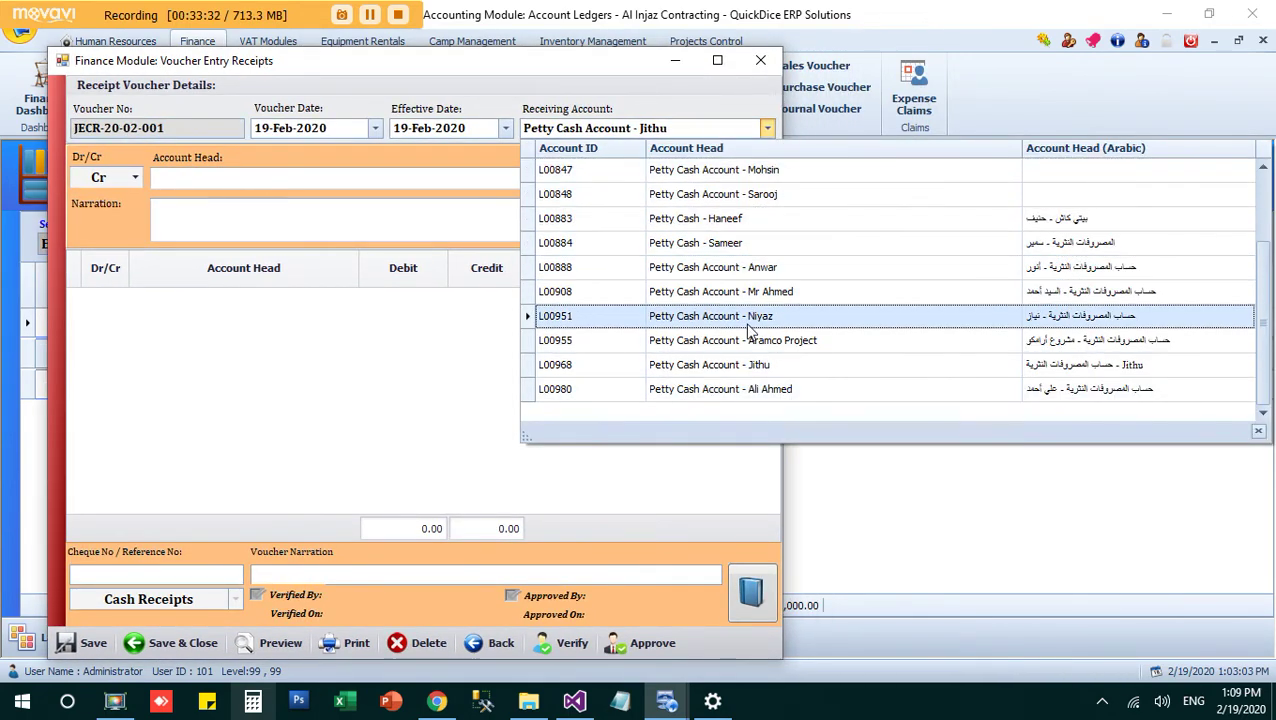
click(728, 372)
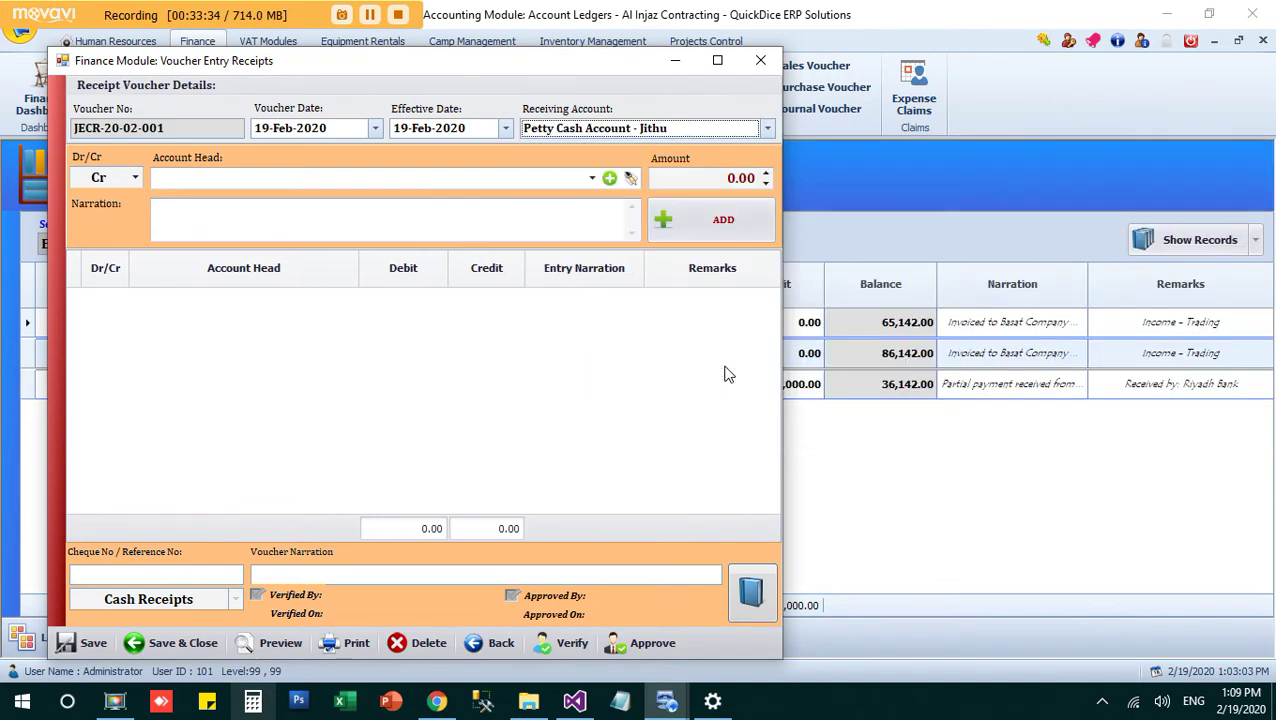
- Set the cash receipt's credited account head to Basat Company Limited - Jubail and the amount to 36,142
click(397, 178)
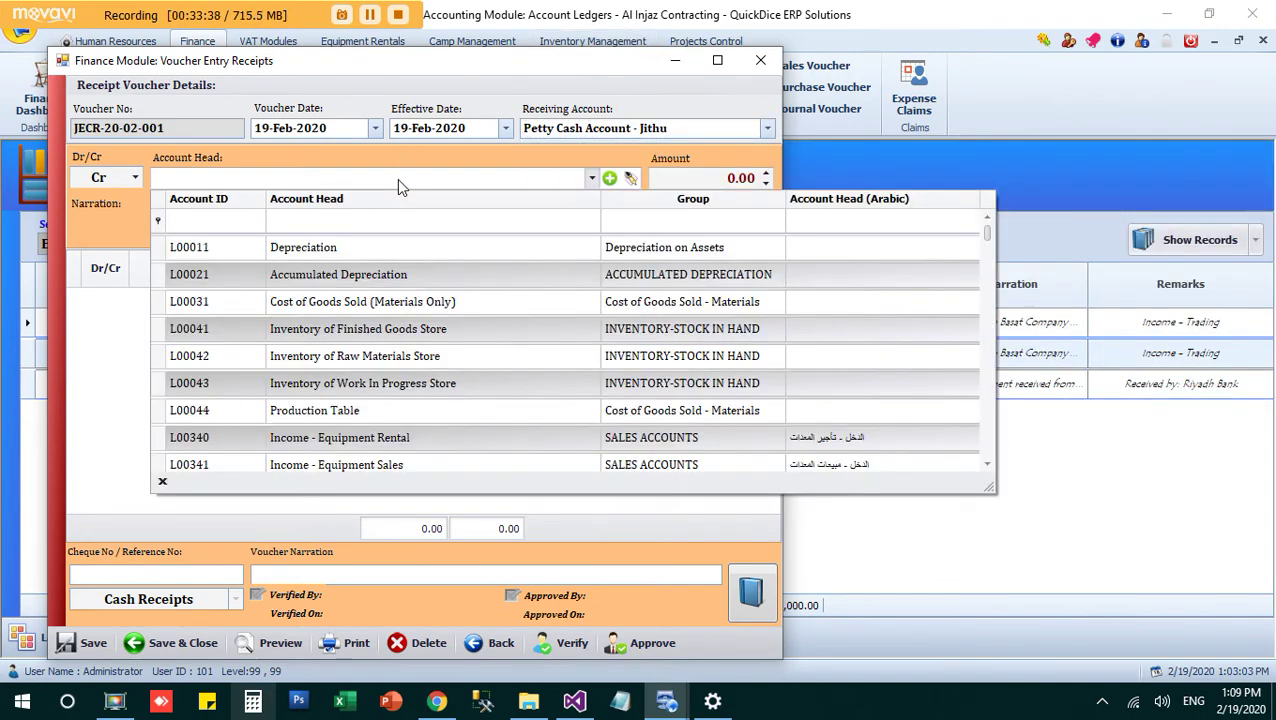
text(basat)
key(Tab)
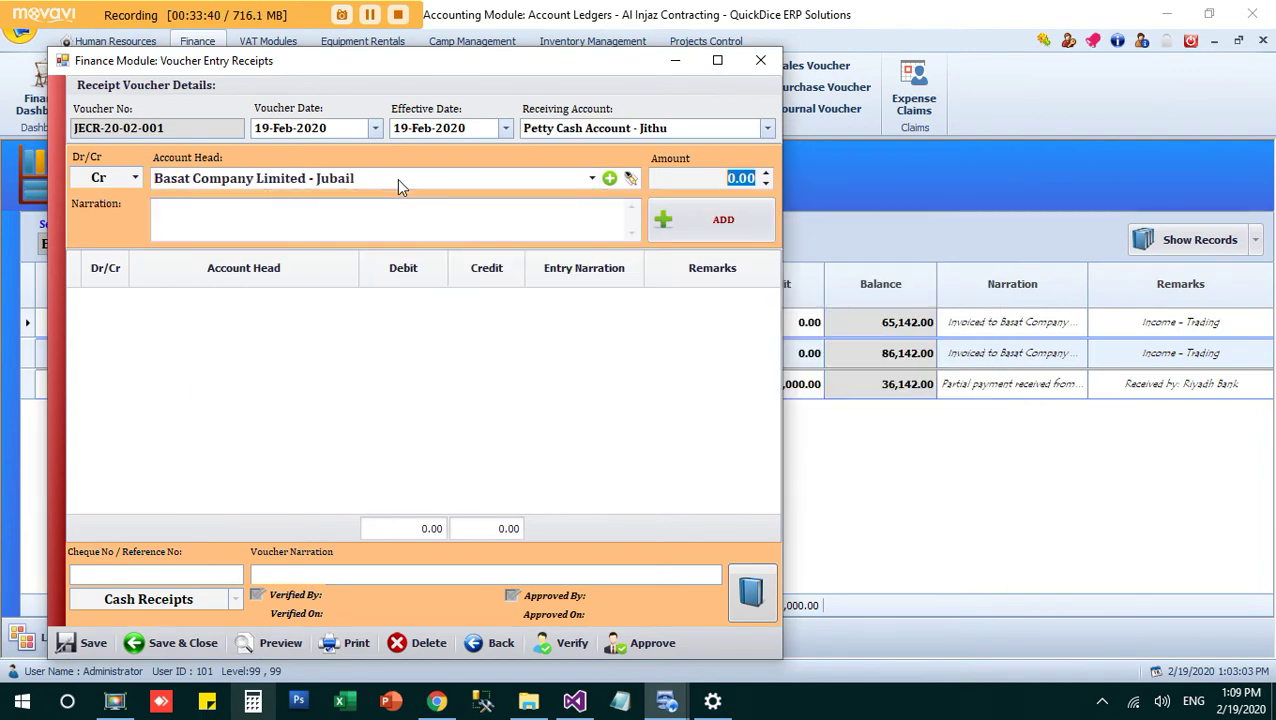
text(36142)
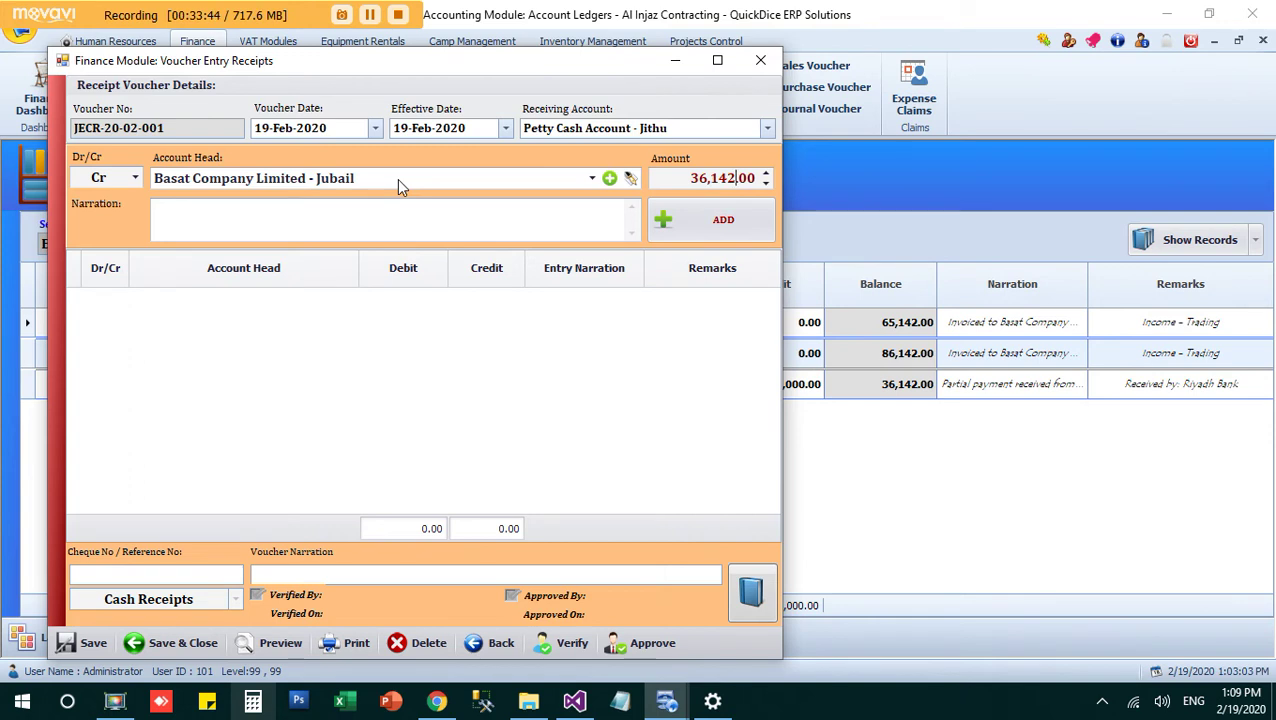
- Enter the narration "Final payment from Basat." and add the credit entry to the cash receipt voucher, keeping its entries in view
click(346, 235)
text(Parti)
key(BackSpace)
key(BackSpace)
key(BackSpace)
key(BackSpace)
key(BackSpace)
text(Final payment)
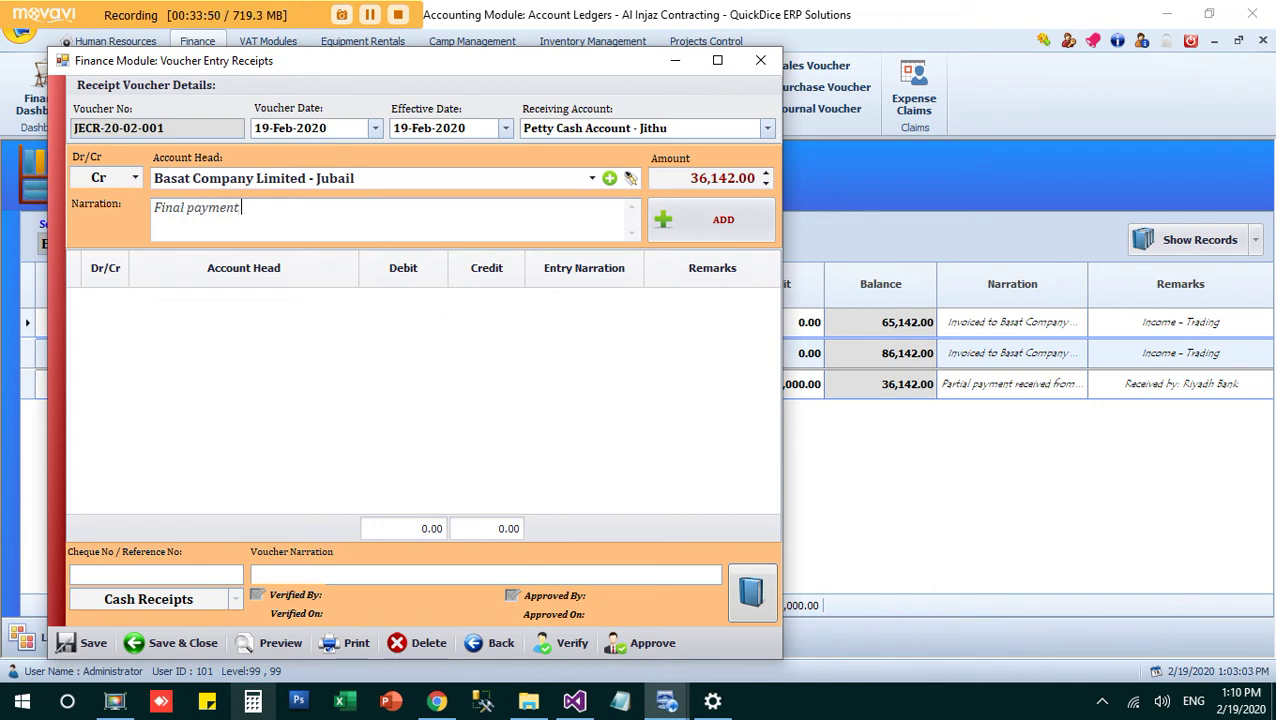
text( from Basat.)
key(Tab)
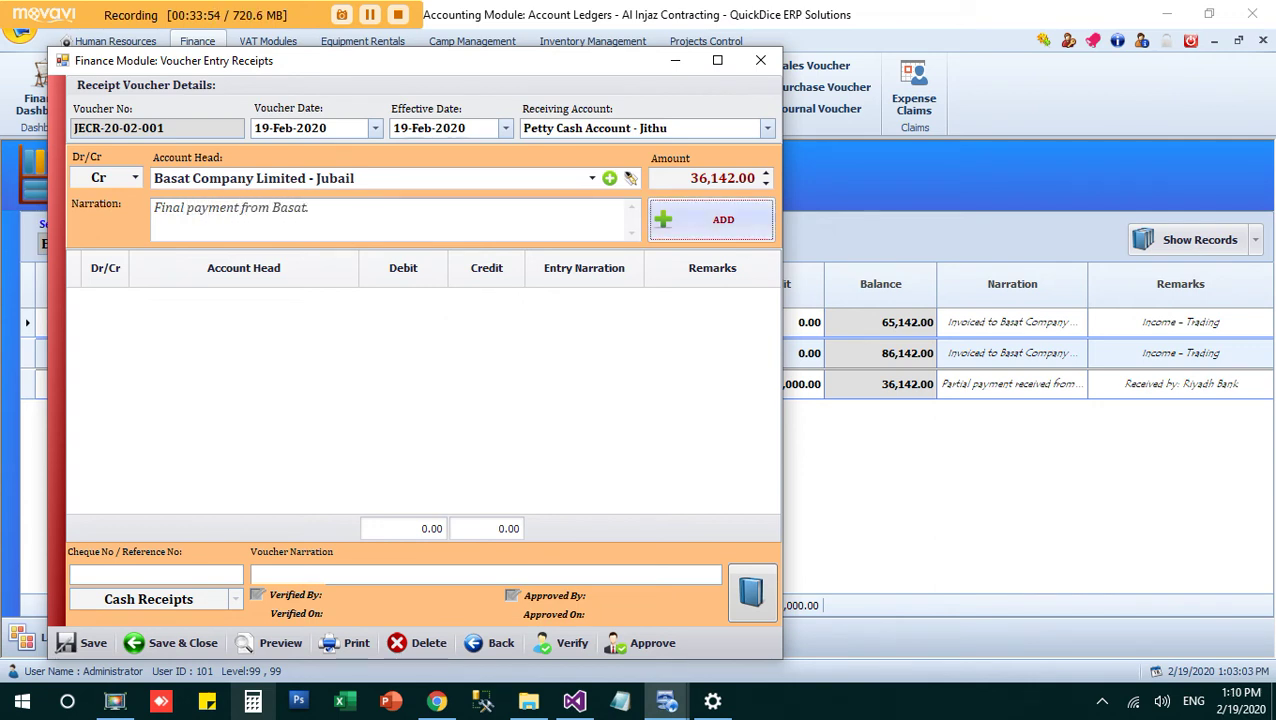
key(Return)
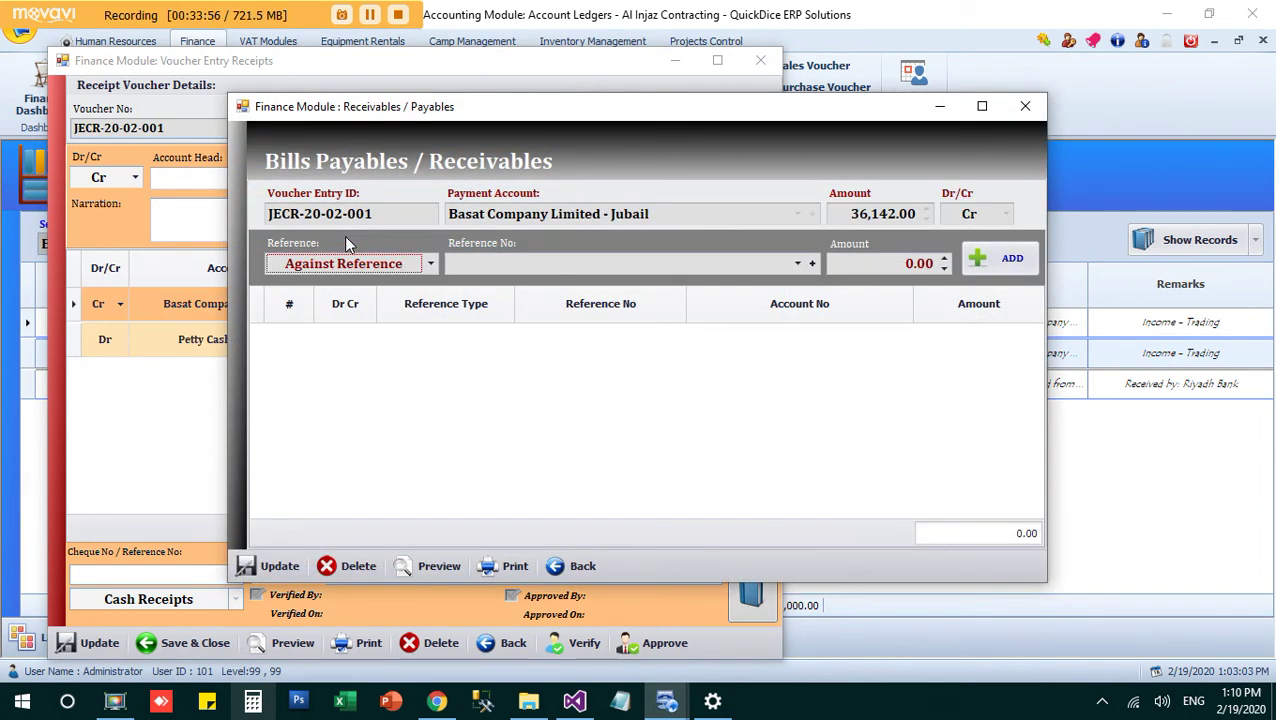
drag(345, 106, 253, 583)
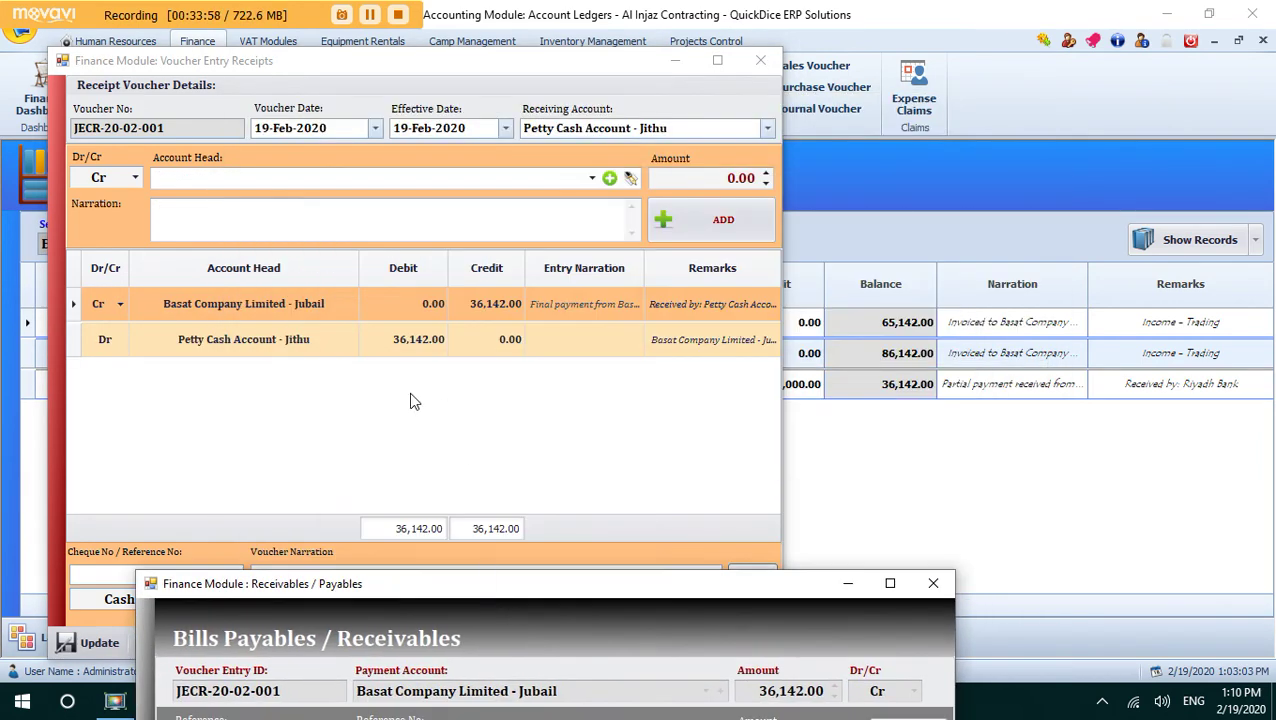
- Allocate the cash receipt against pending references 20-00045 for 15,142 and 20-00046 for 21,000
drag(487, 583, 488, 122)
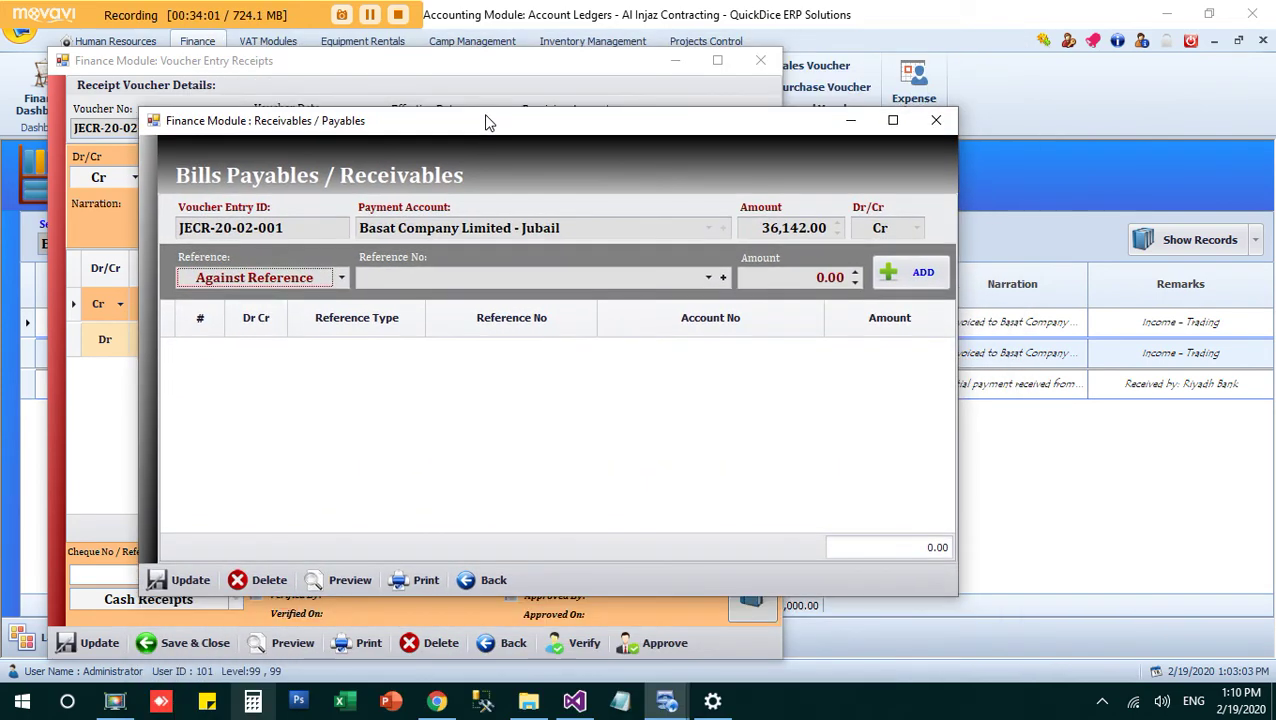
click(619, 280)
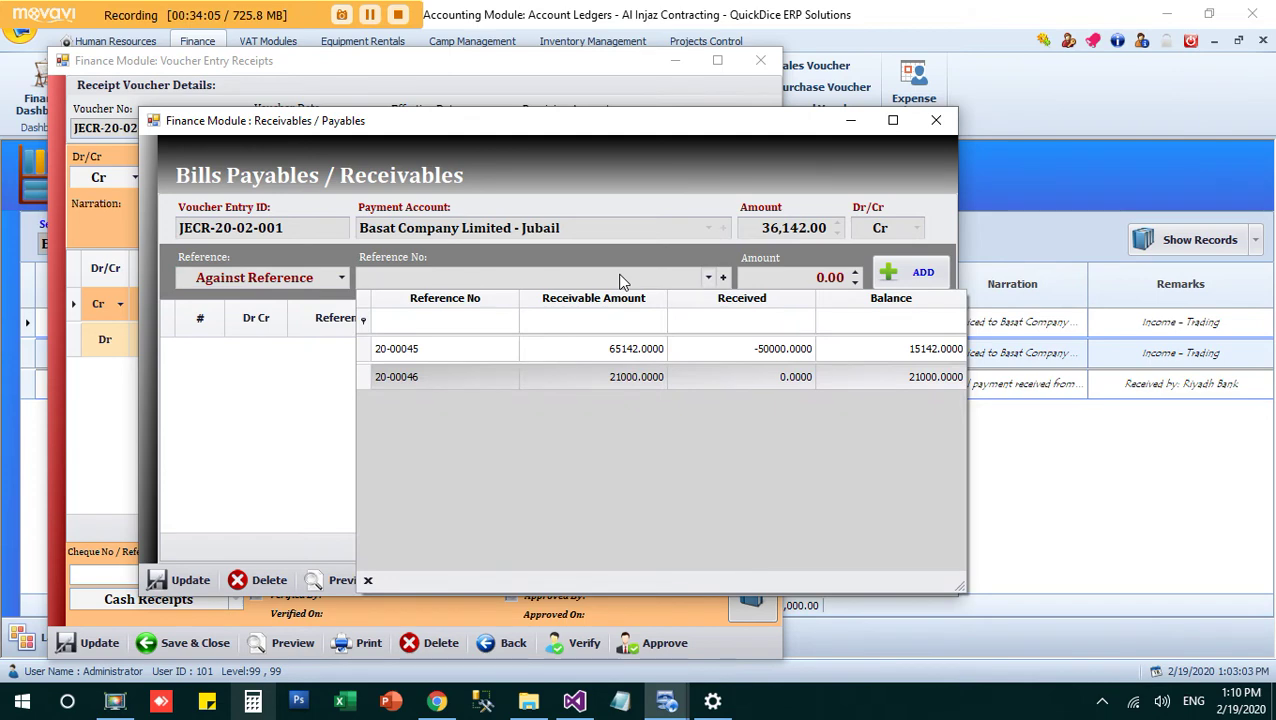
click(687, 351)
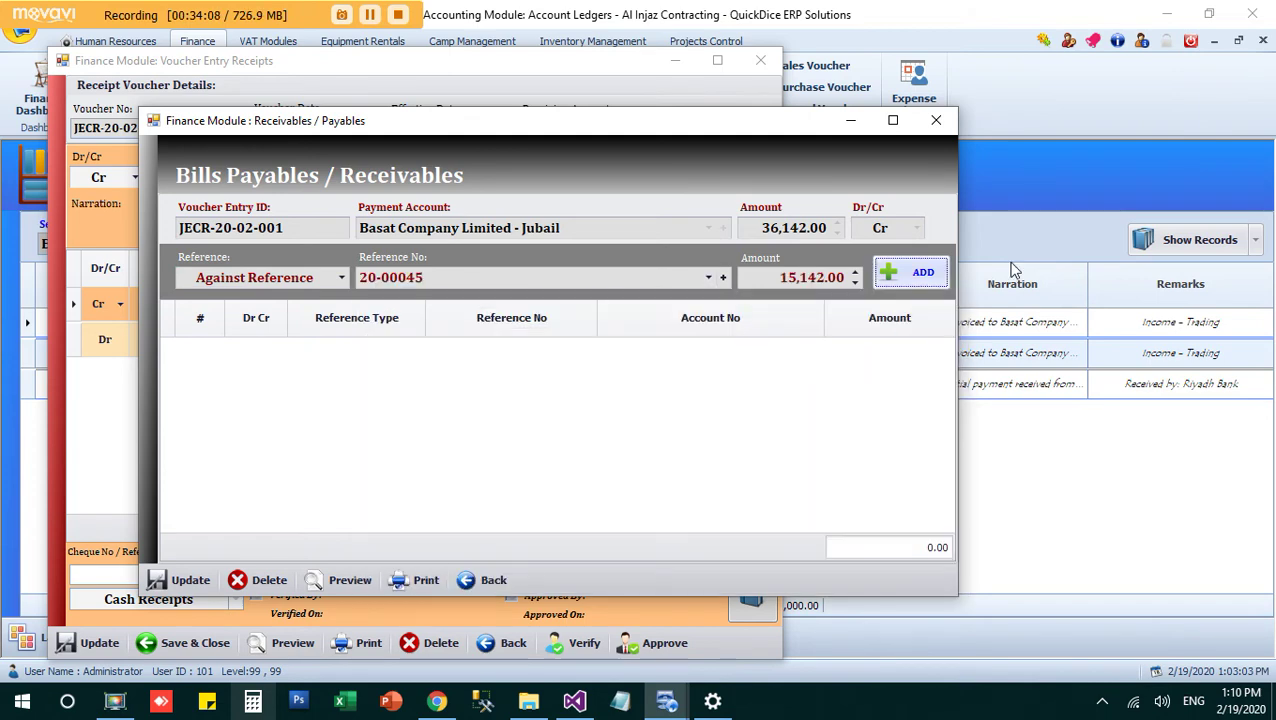
click(900, 272)
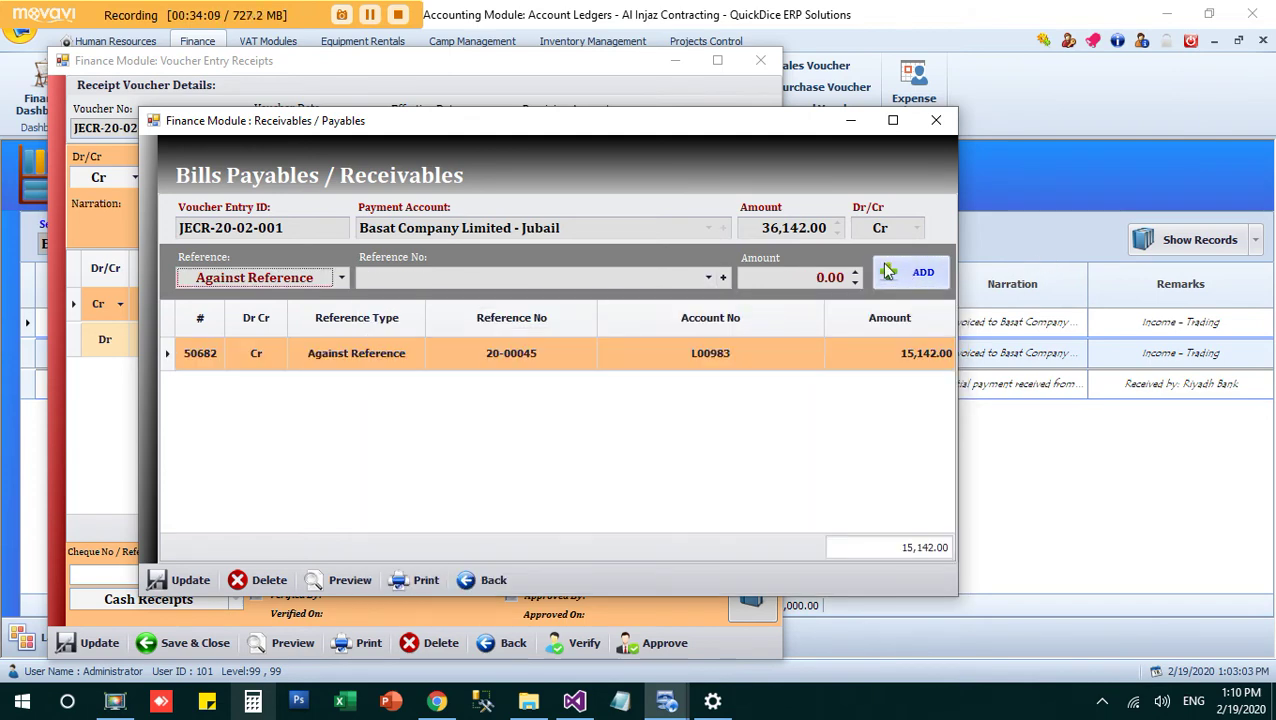
click(669, 282)
click(657, 386)
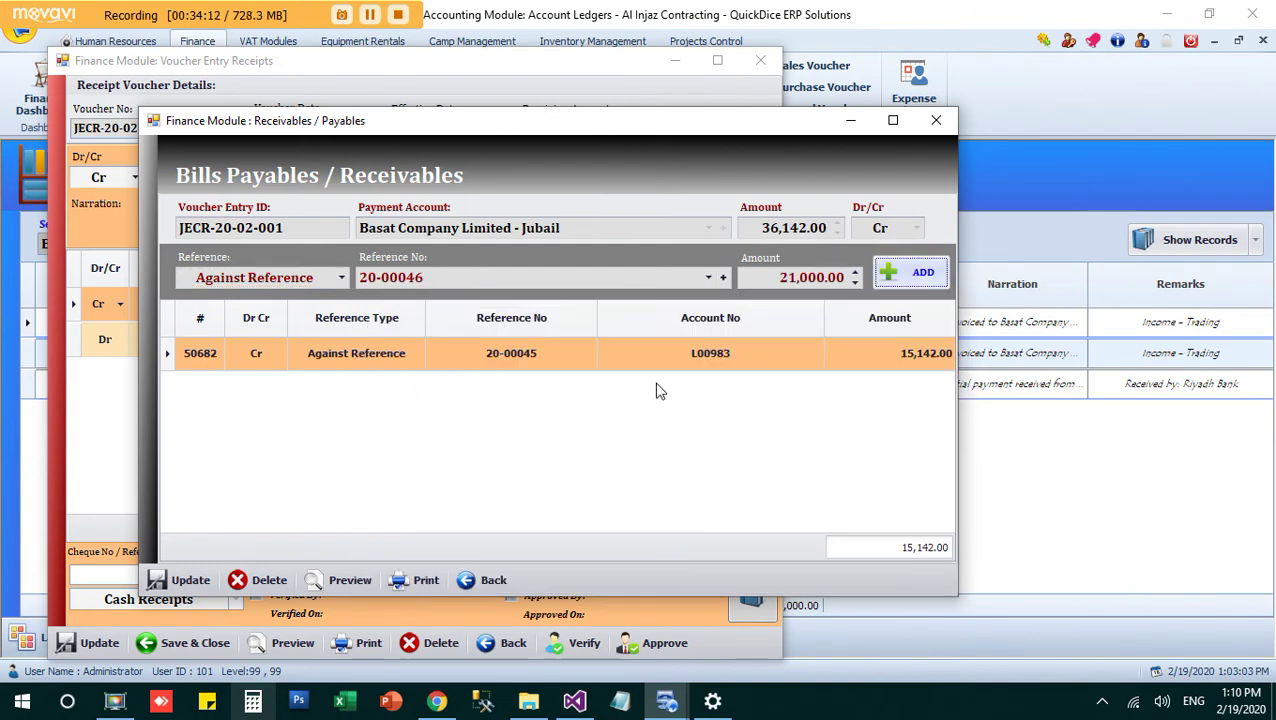
click(905, 280)
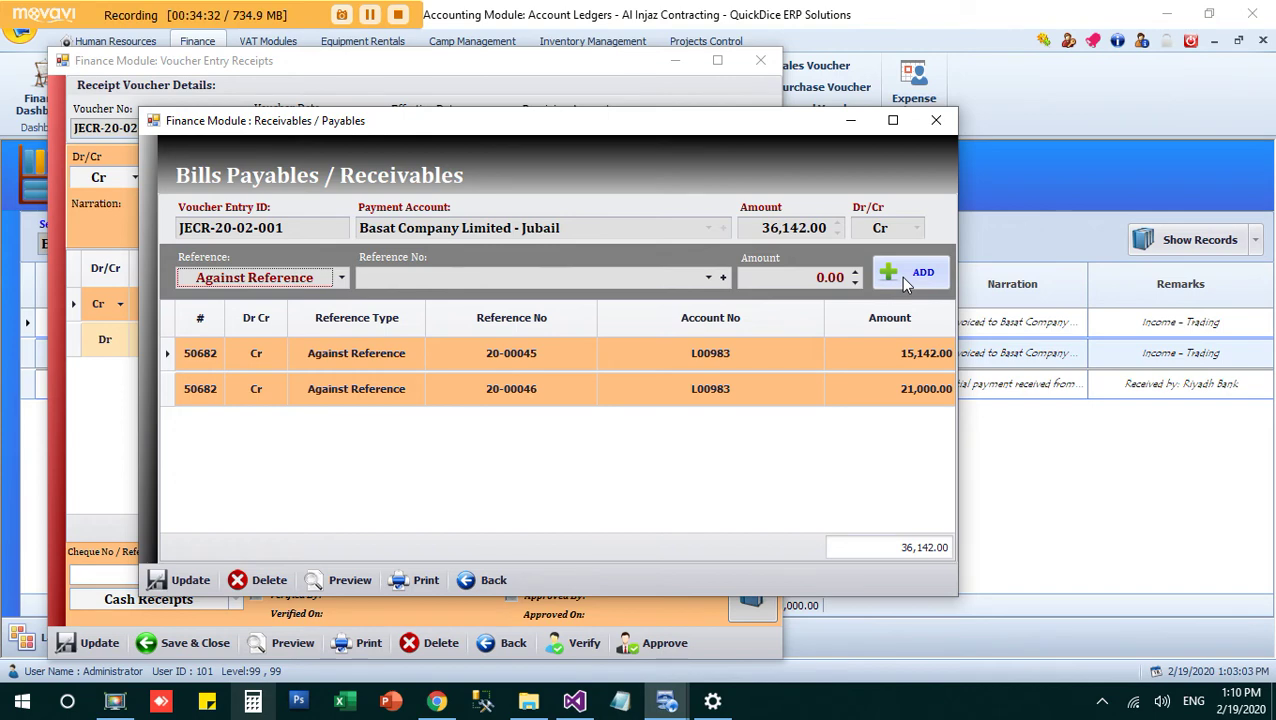
- Return to the cash receipt voucher, save and close it, and refresh the customer's ledger records
click(493, 581)
click(185, 643)
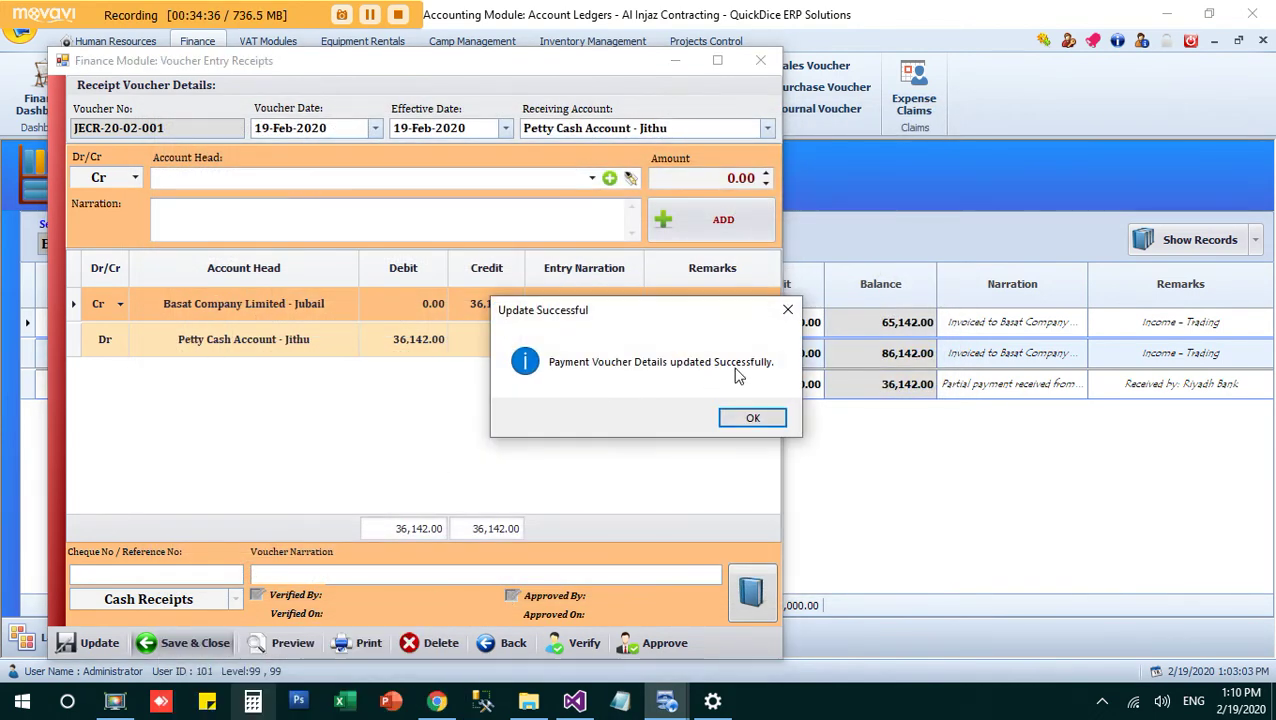
click(748, 420)
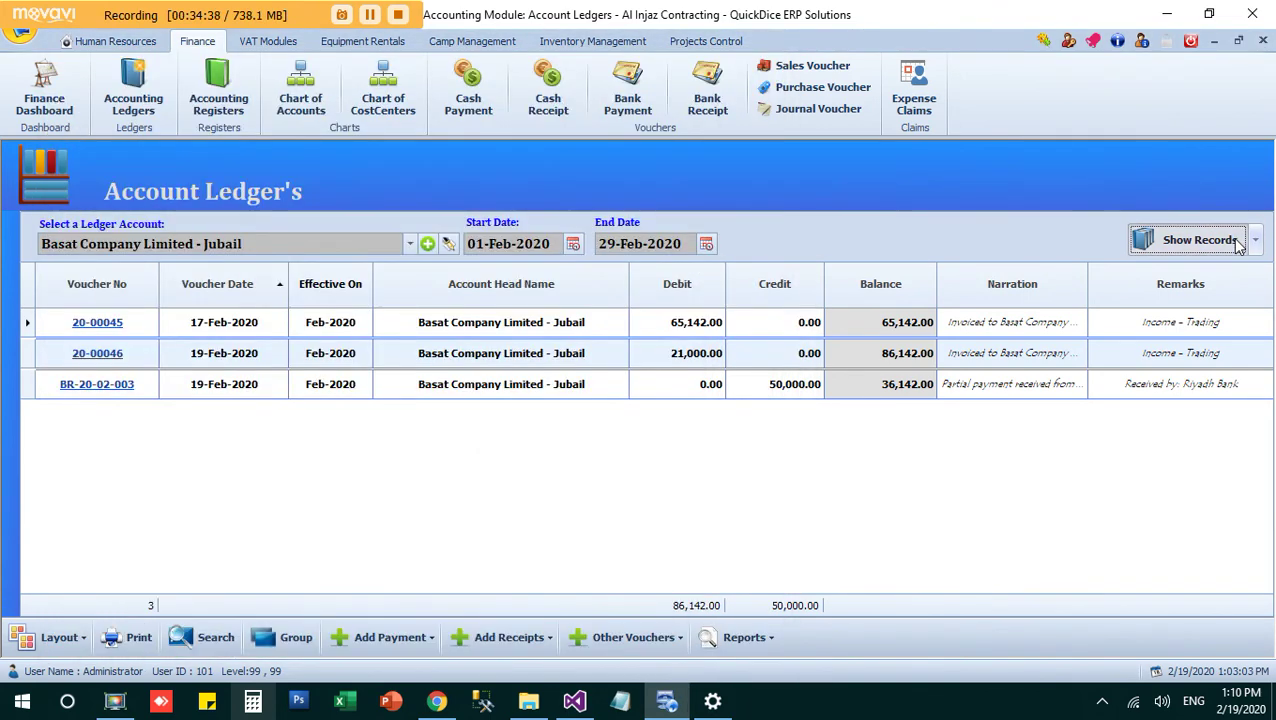
click(1236, 244)
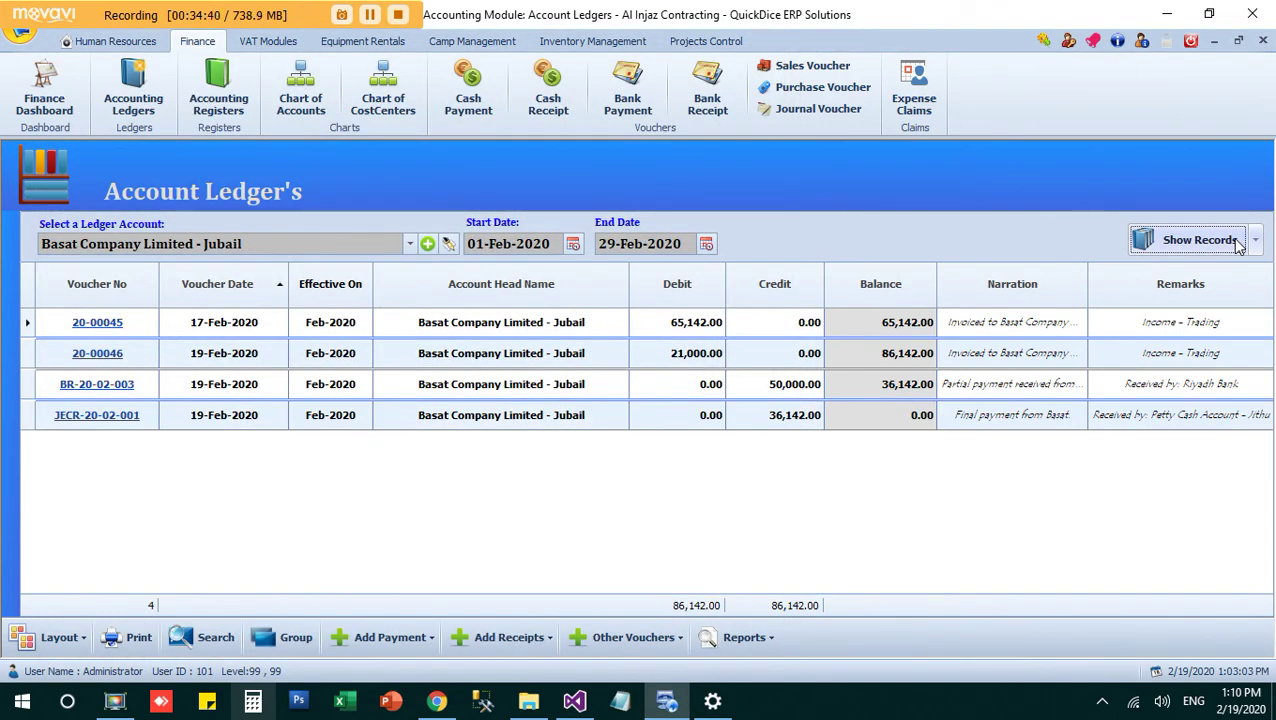
- Generate the customer's receivable statement to check the pending amounts of both invoices, and close it
click(741, 641)
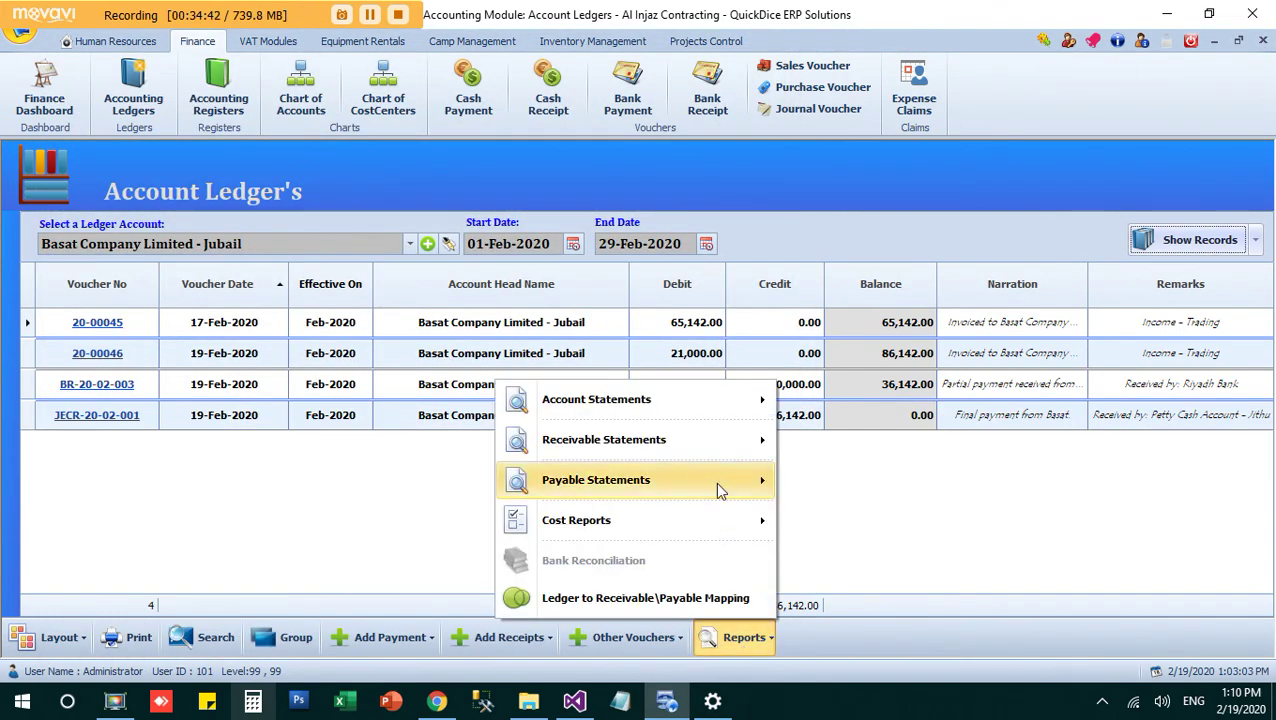
mouse_move(725, 448)
click(864, 434)
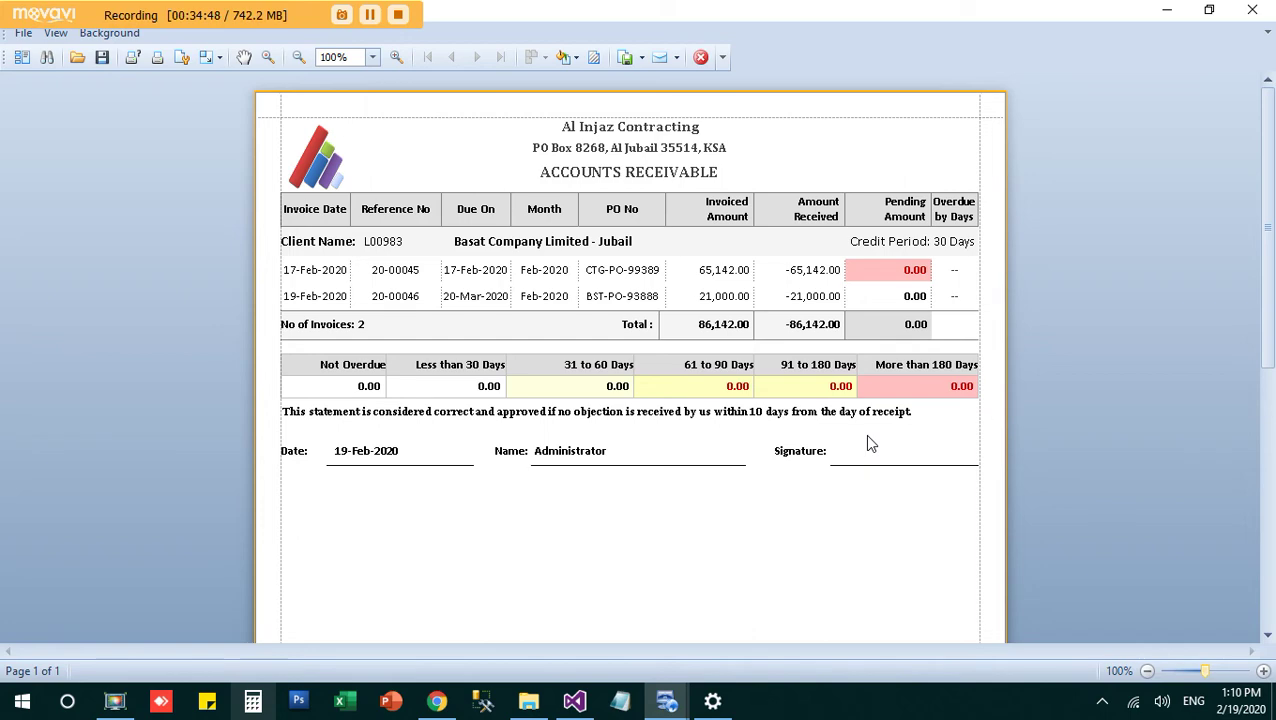
click(1252, 9)
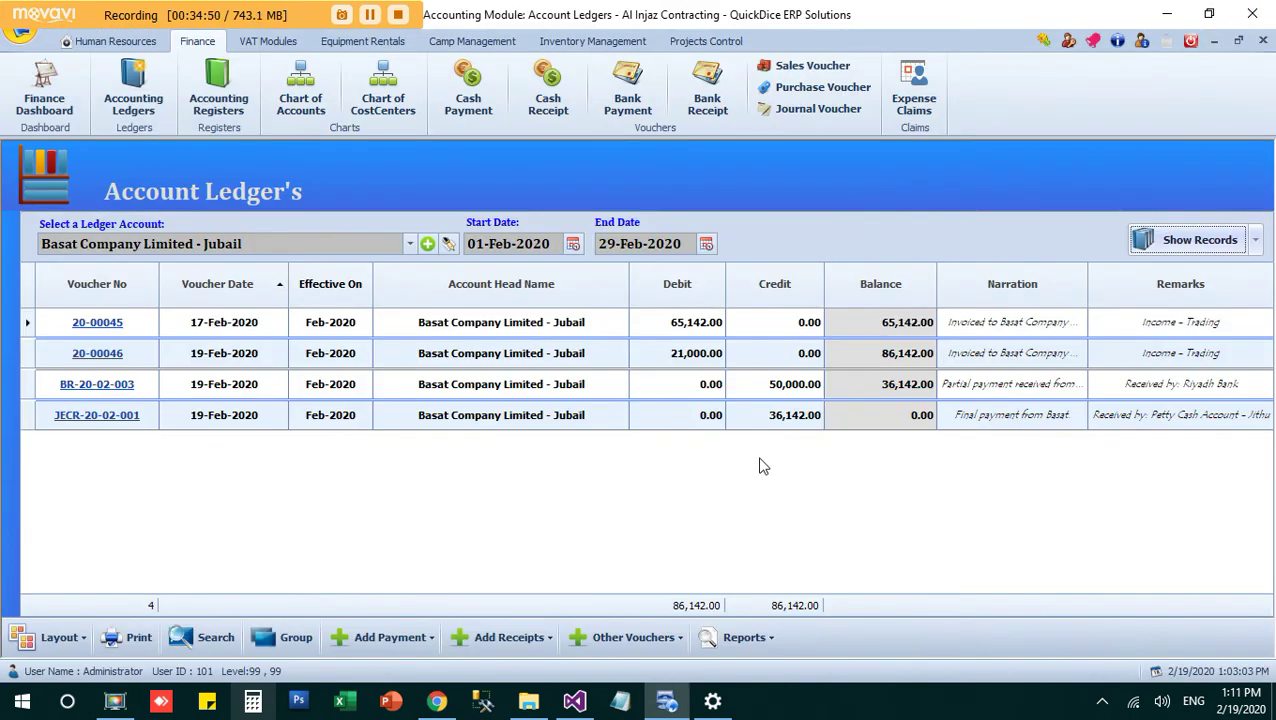
- Generate the Account Ledger statement for Basat Company Limited - Jubail to review its entries, then close the report and the ledger
click(721, 644)
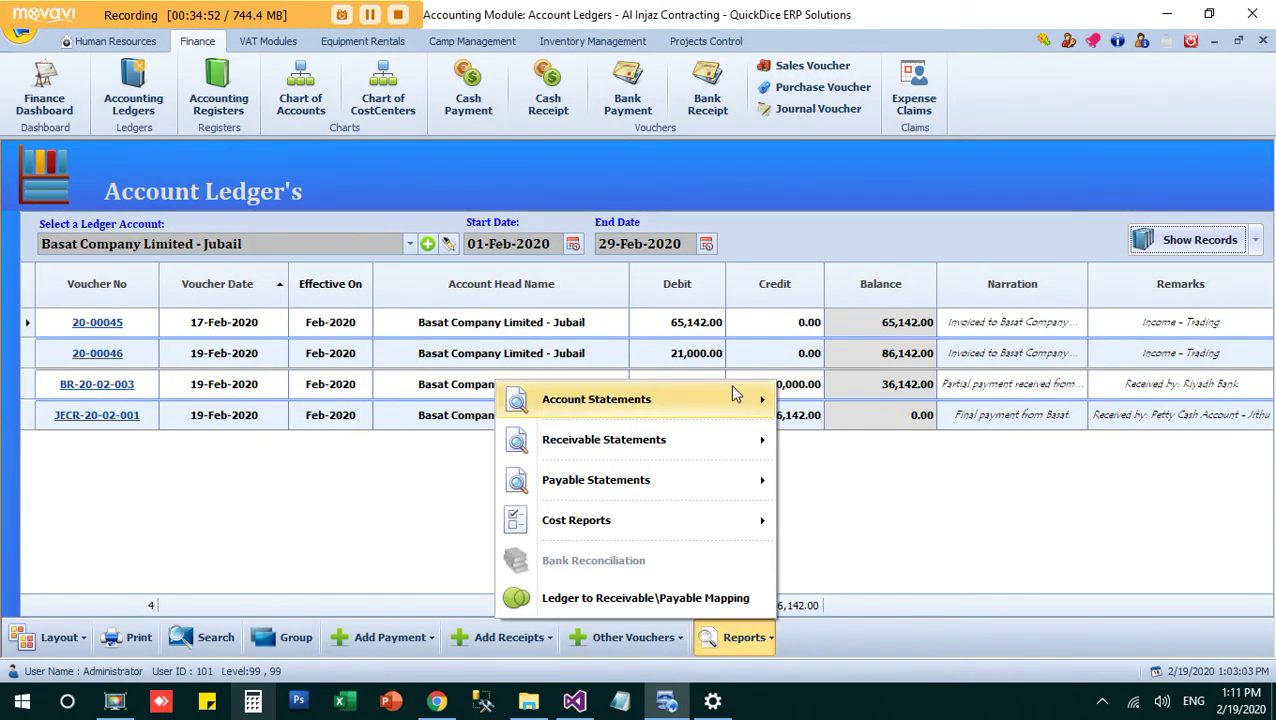
mouse_move(734, 397)
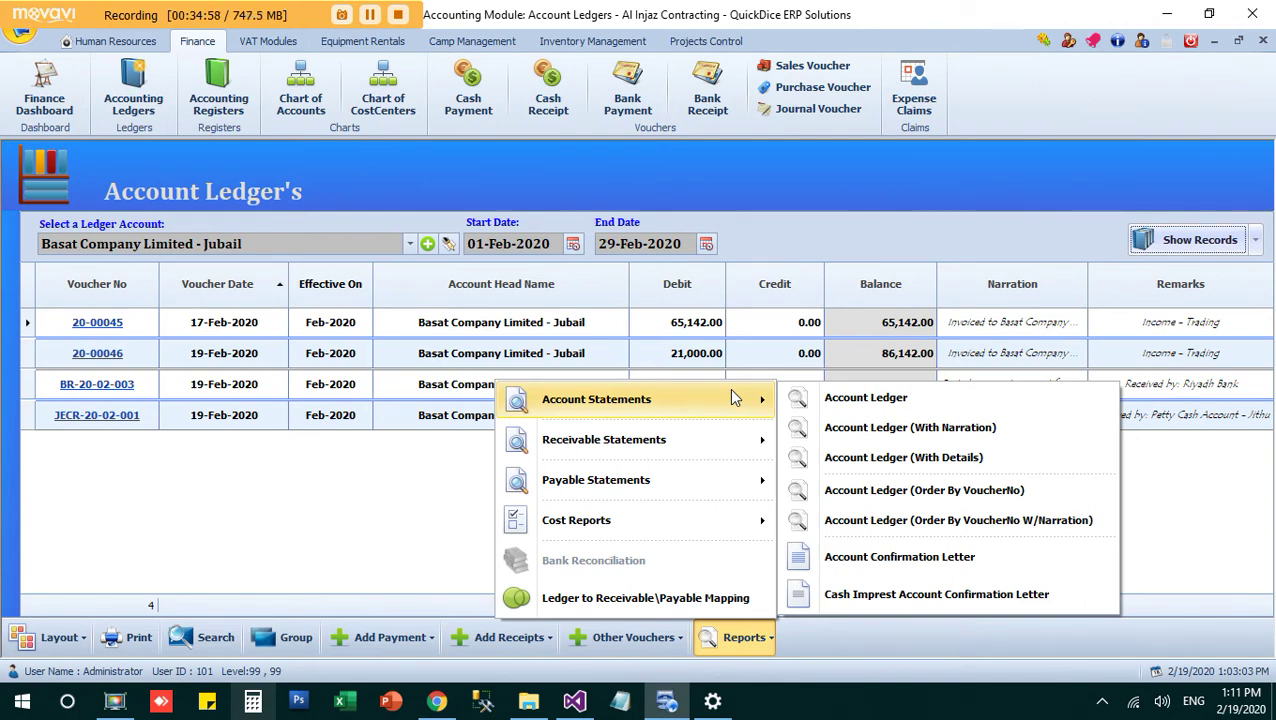
click(925, 402)
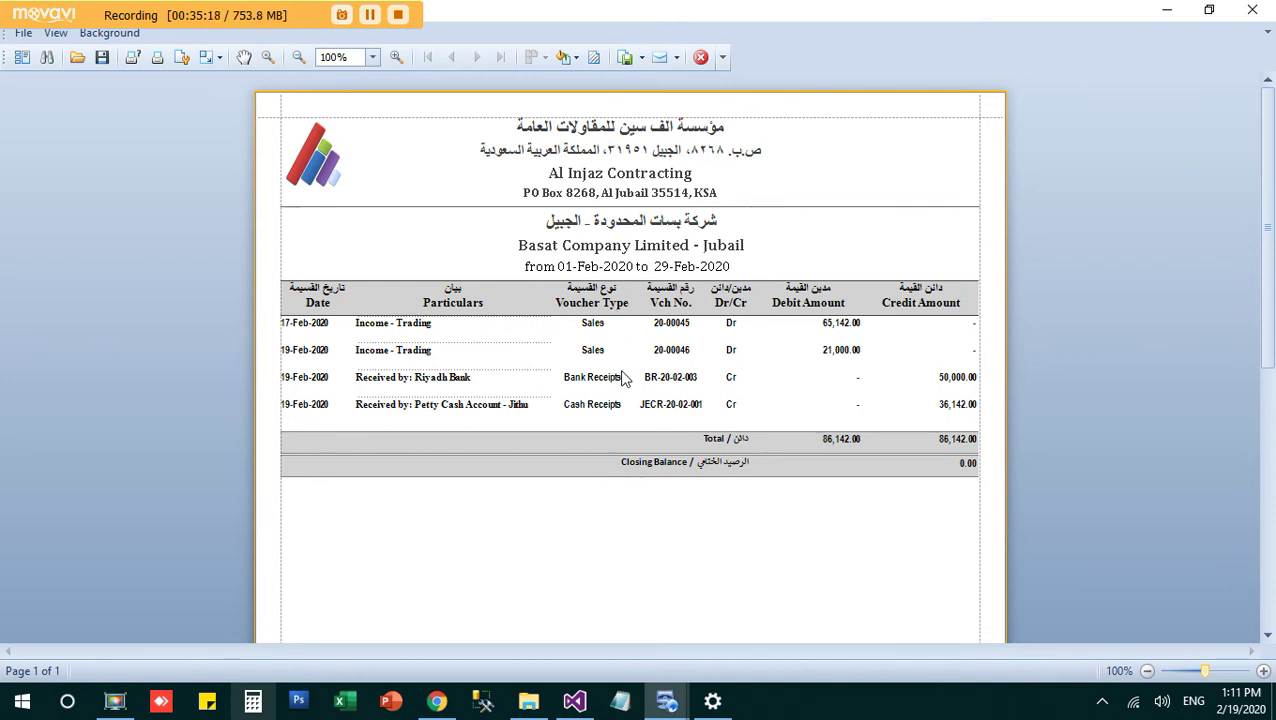
click(700, 58)
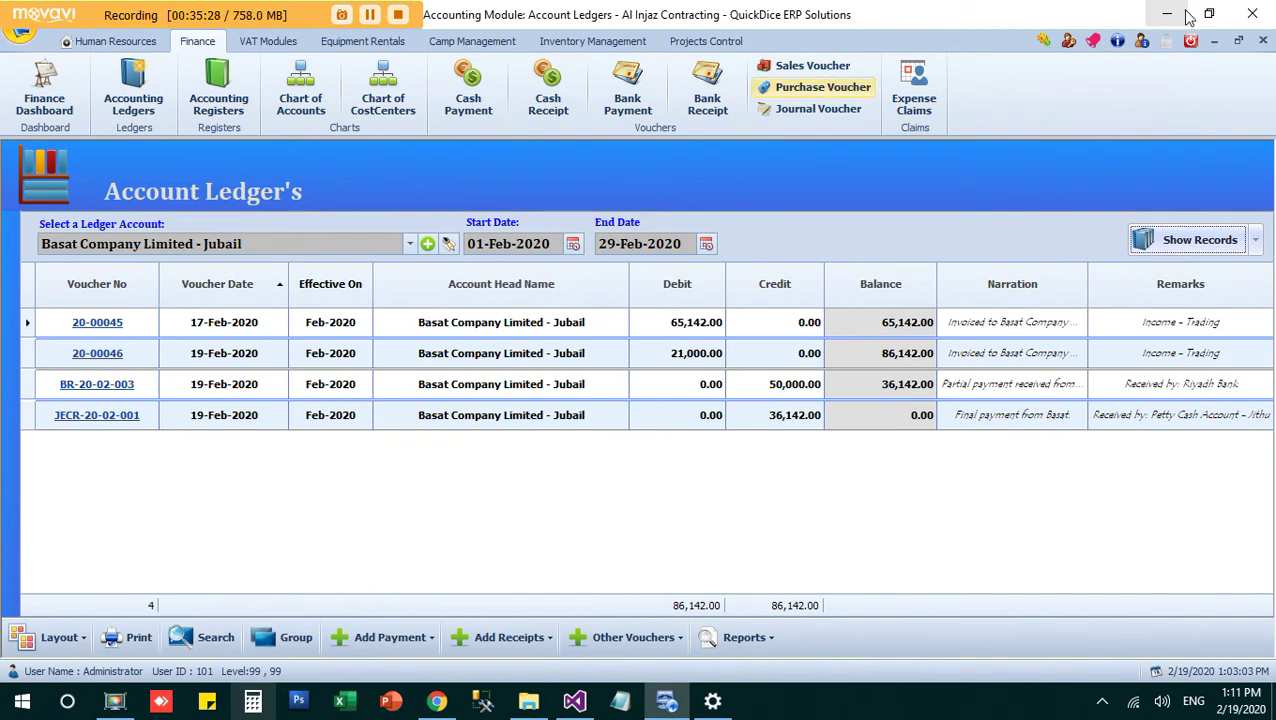
click(1263, 40)
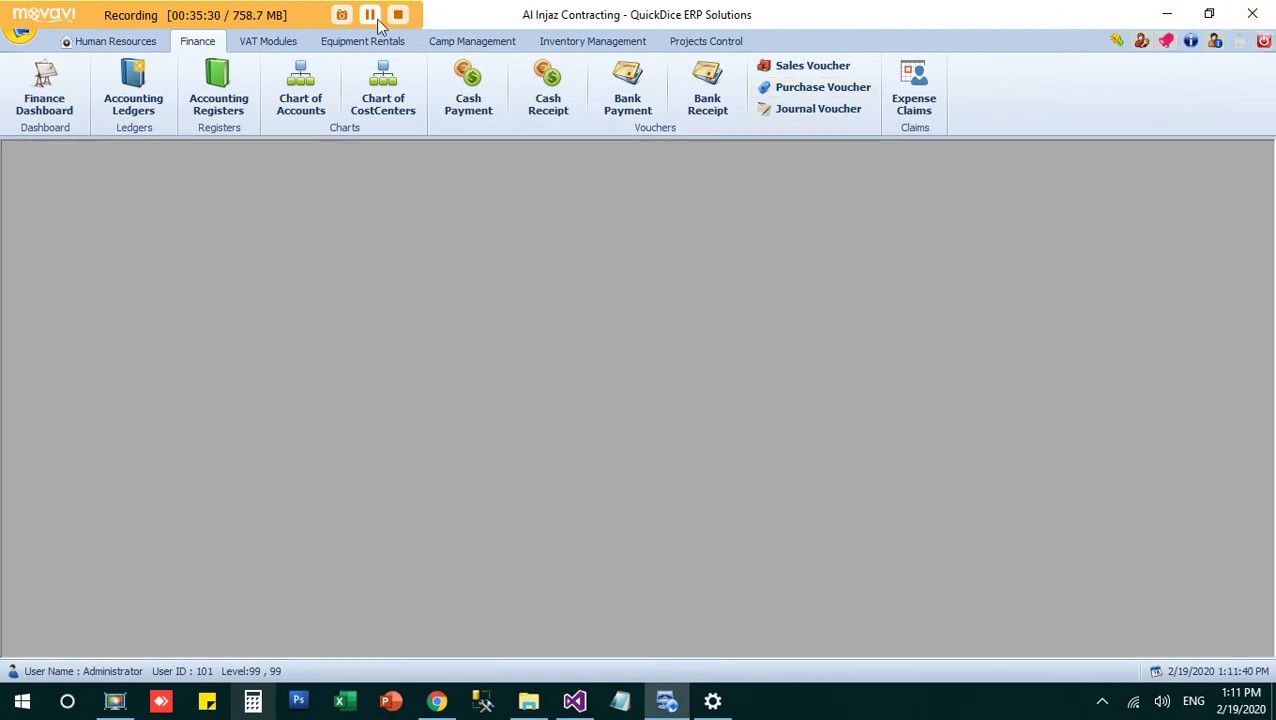
- Check invoices 20-00045 and 20-00046 in the VAT Sales Invoice Register, and close the register
click(266, 42)
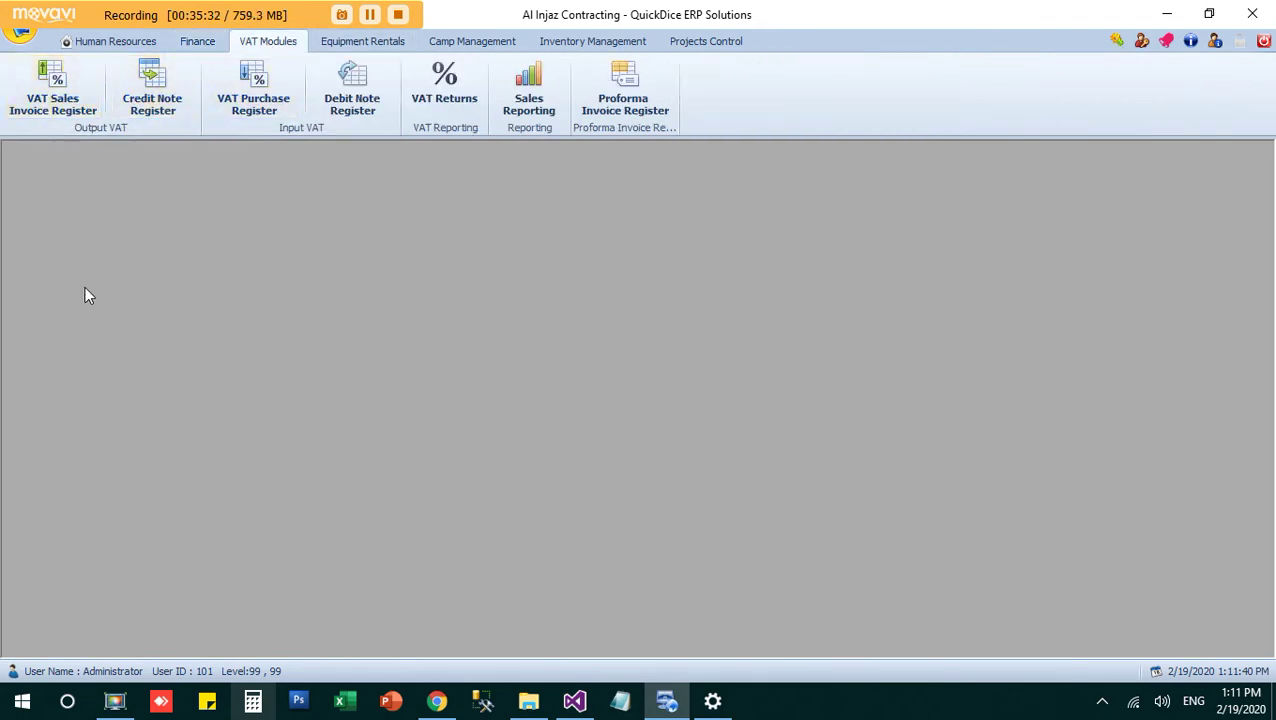
click(58, 86)
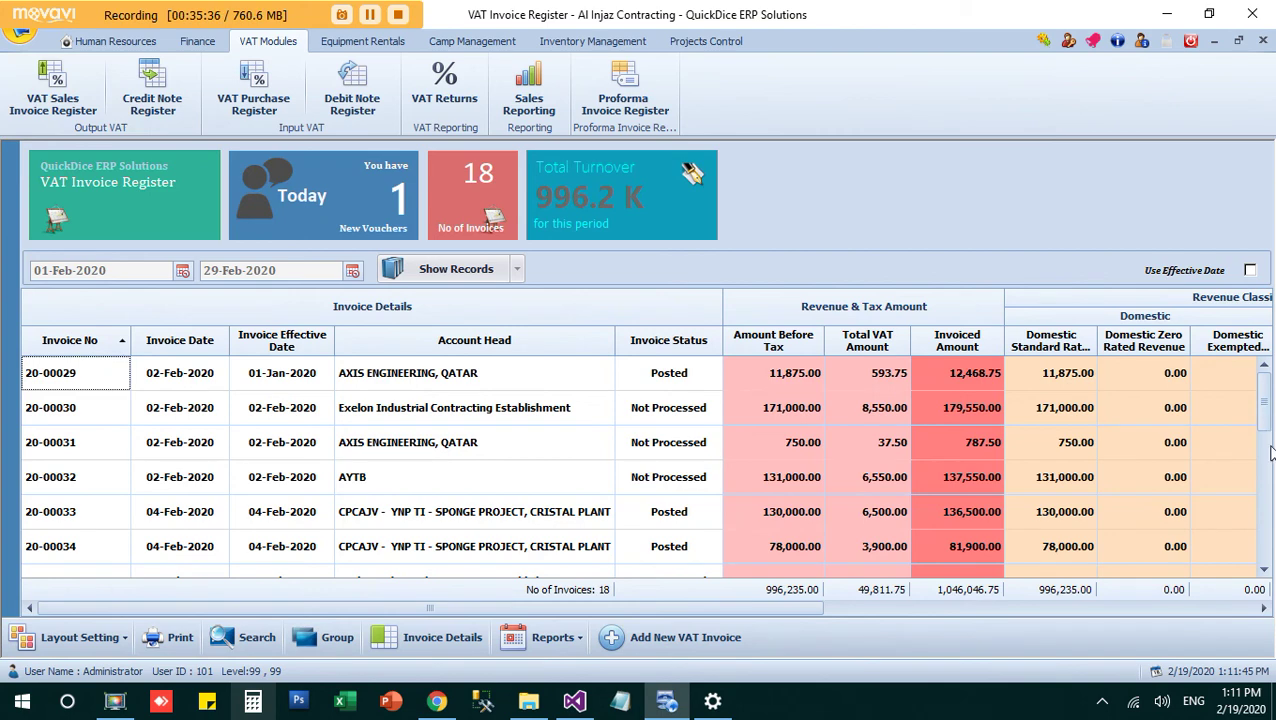
scroll(1265, 430, down, 4)
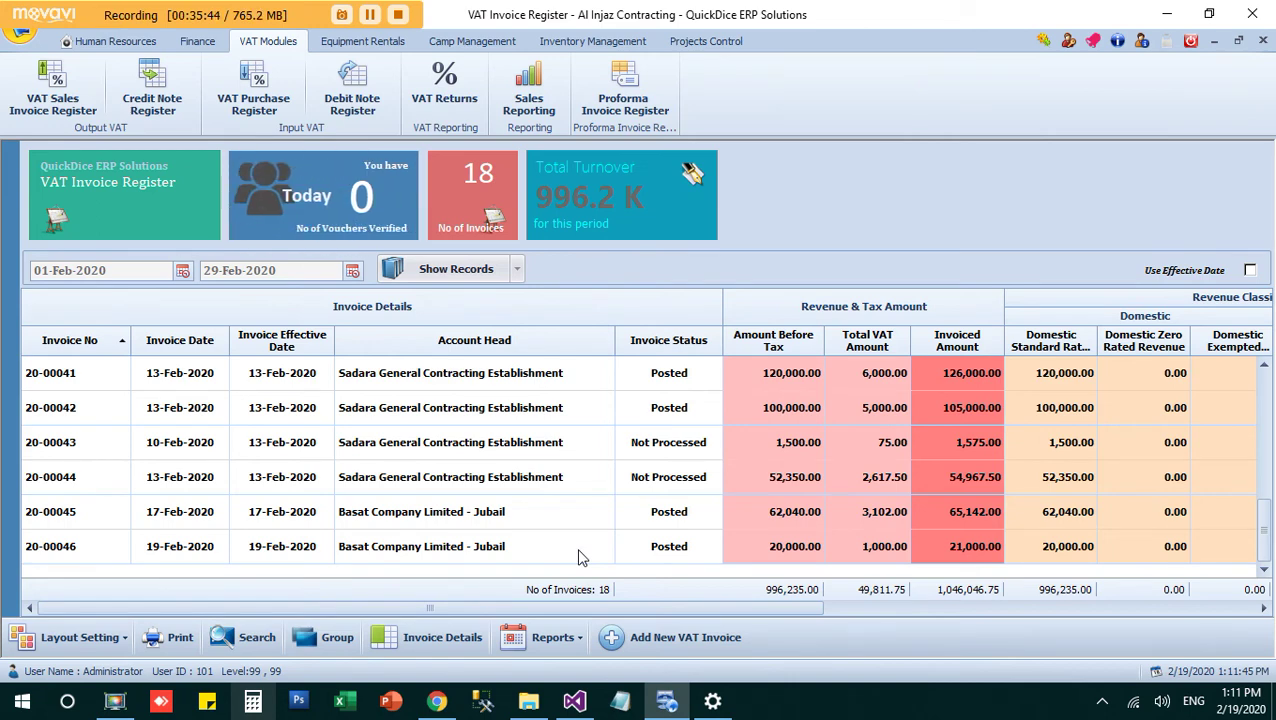
click(197, 41)
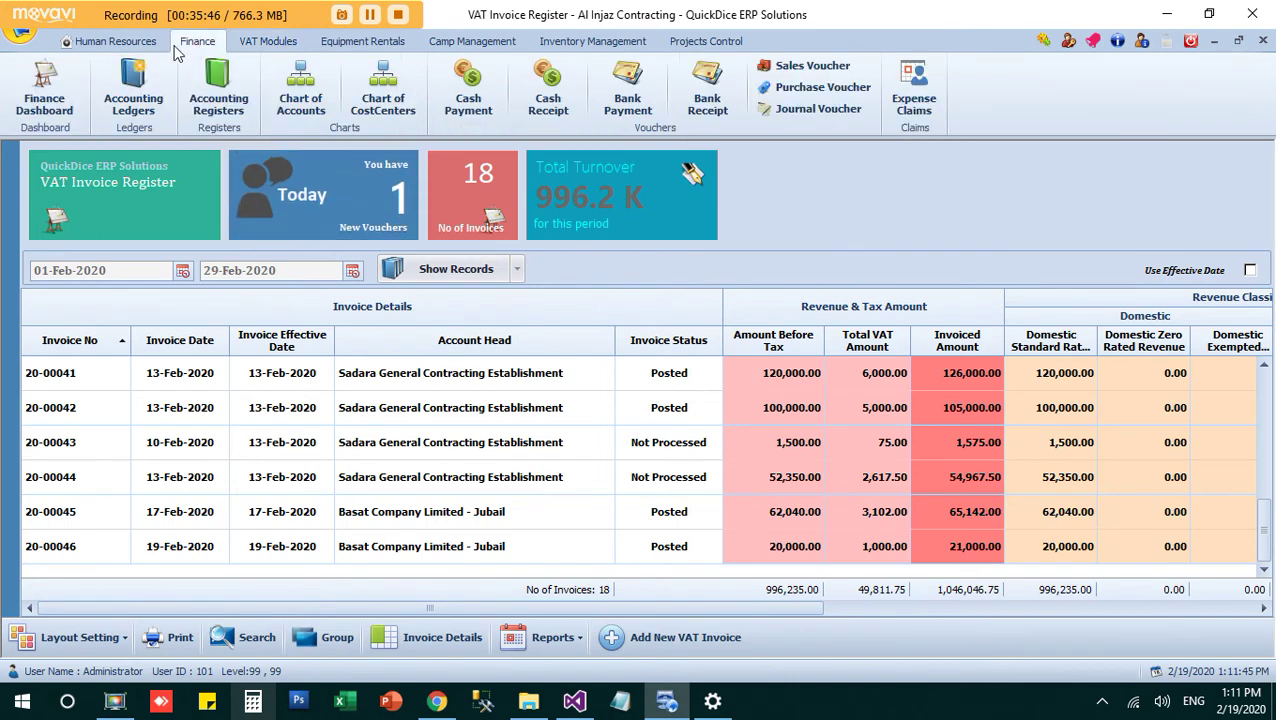
click(1264, 42)
- Show the accounting ledger records of Basat Company Limited - Jubail from 01-Feb-2020 to 29-Feb-2020
click(133, 92)
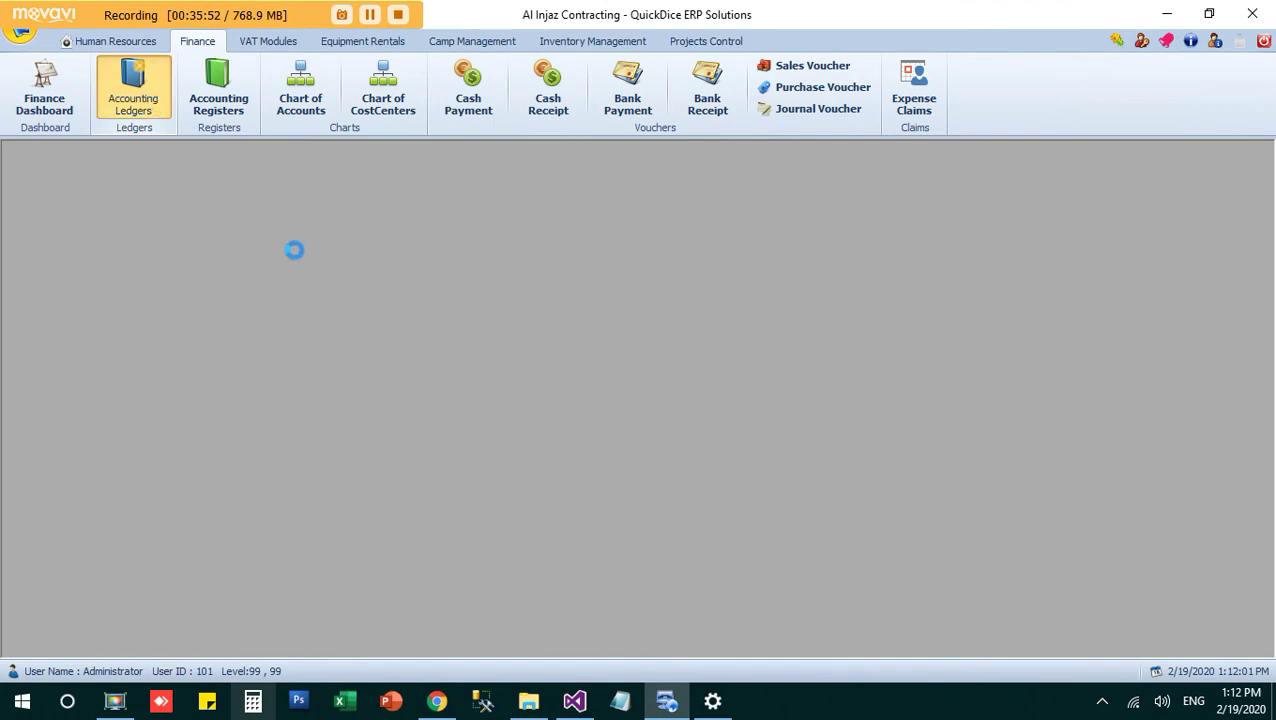
text(Bas)
key(Return)
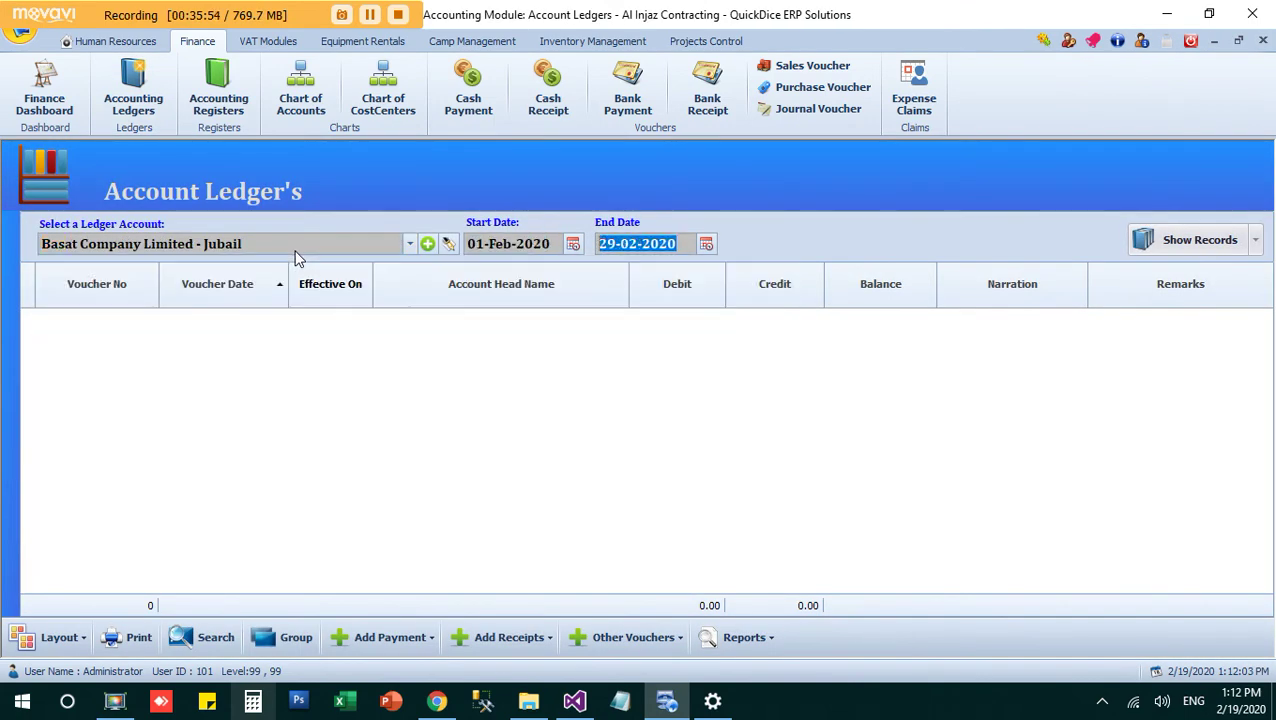
key(Return)
key(Return)
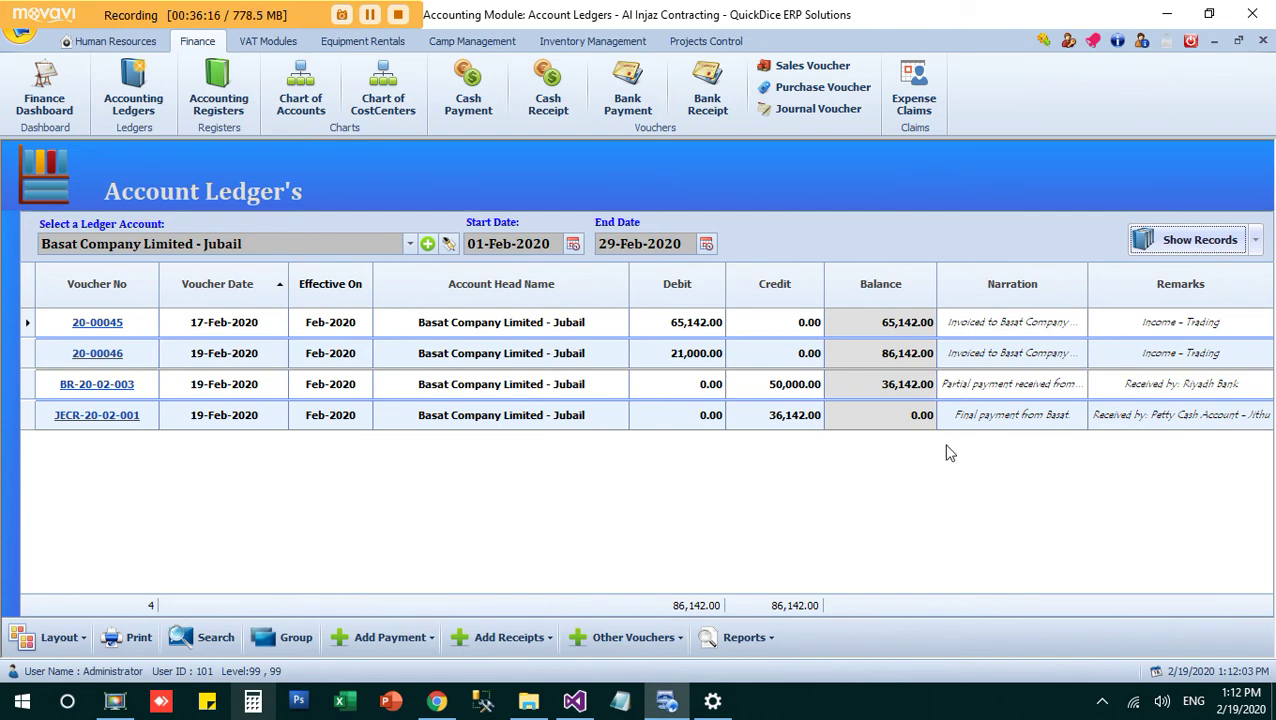
- Switch the ledger account to Riyadh Bank and show its records for February 2020
click(371, 250)
text(Riyadh Bank)
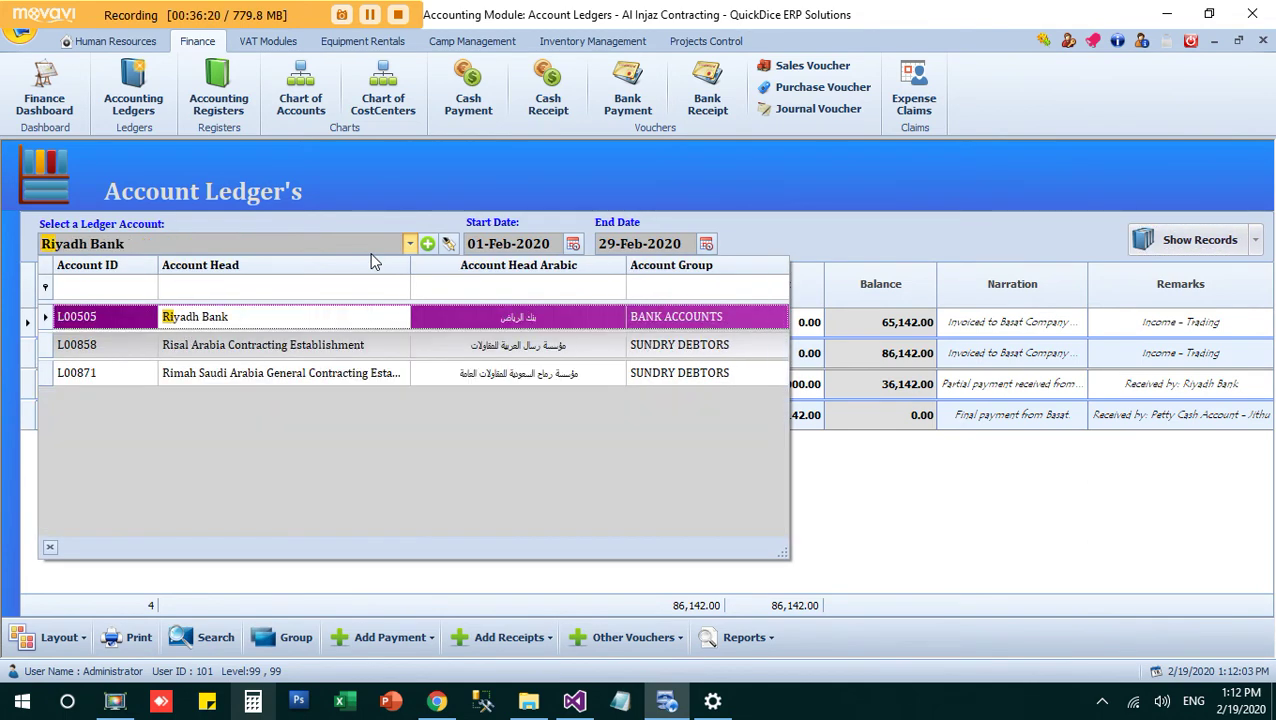
key(Tab)
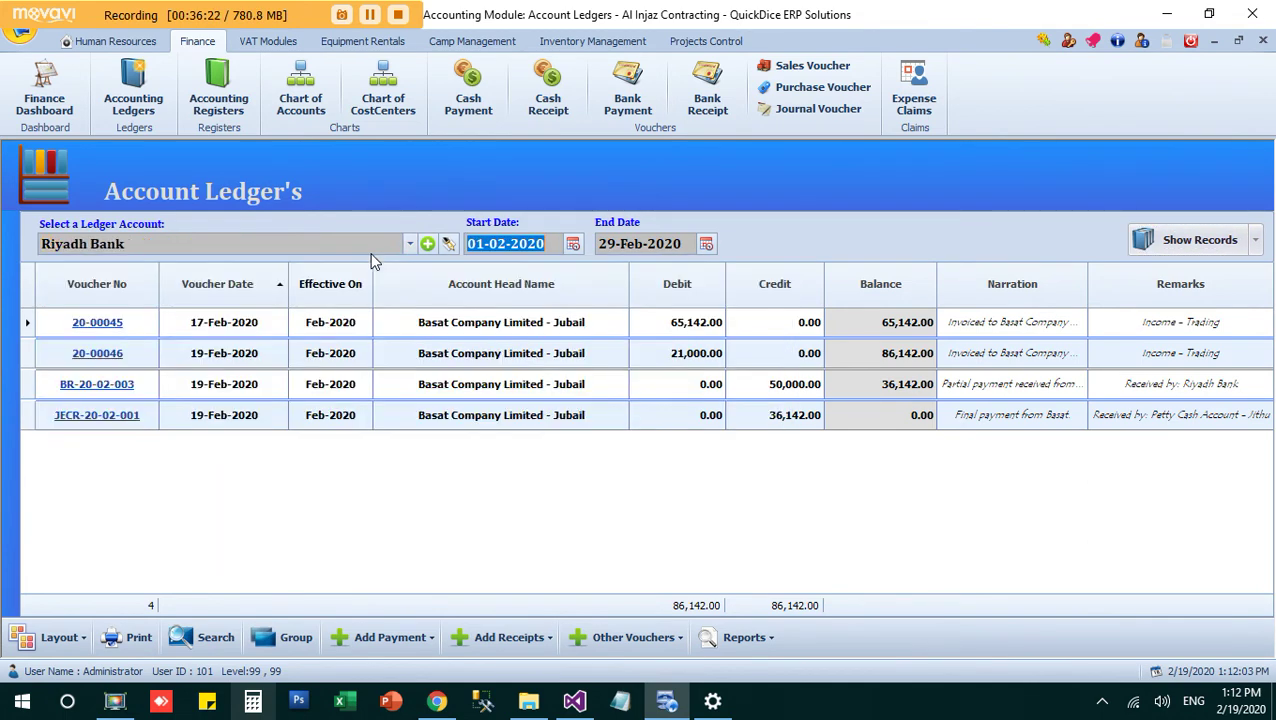
click(1222, 241)
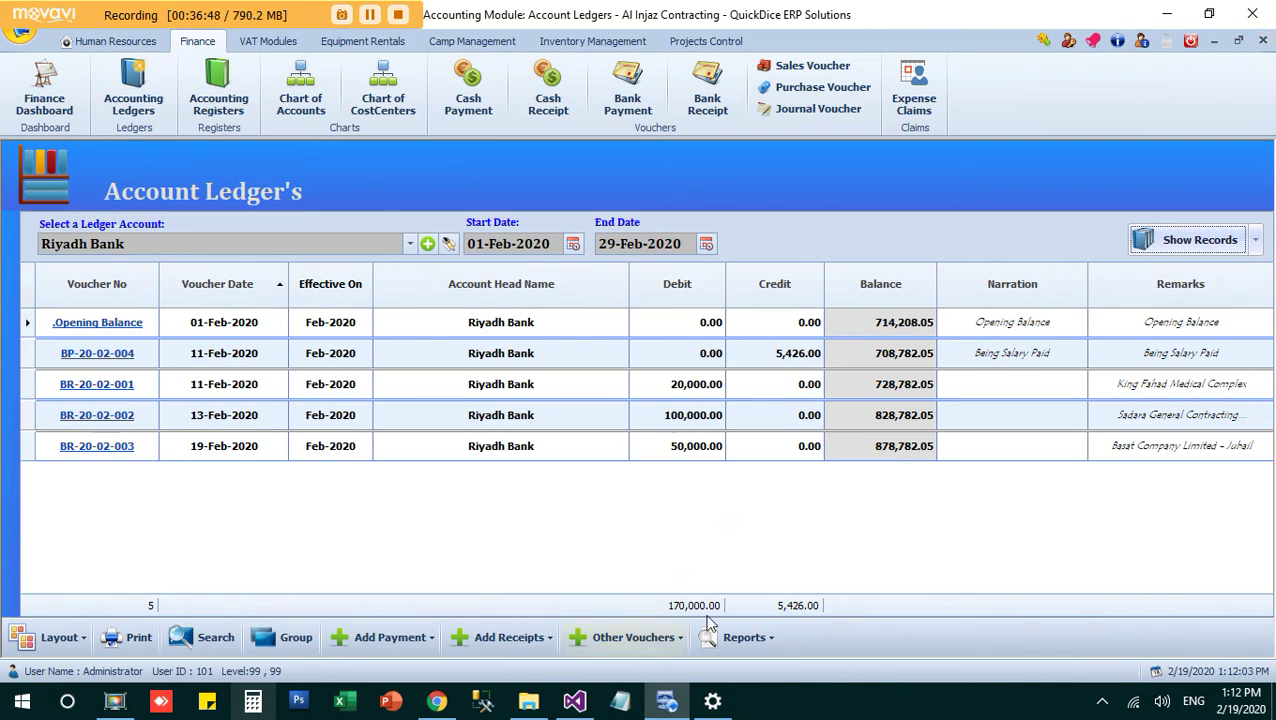
- Review the Riyadh Bank reconciliation statement down to the latest entries, then close it and the ledger
click(742, 640)
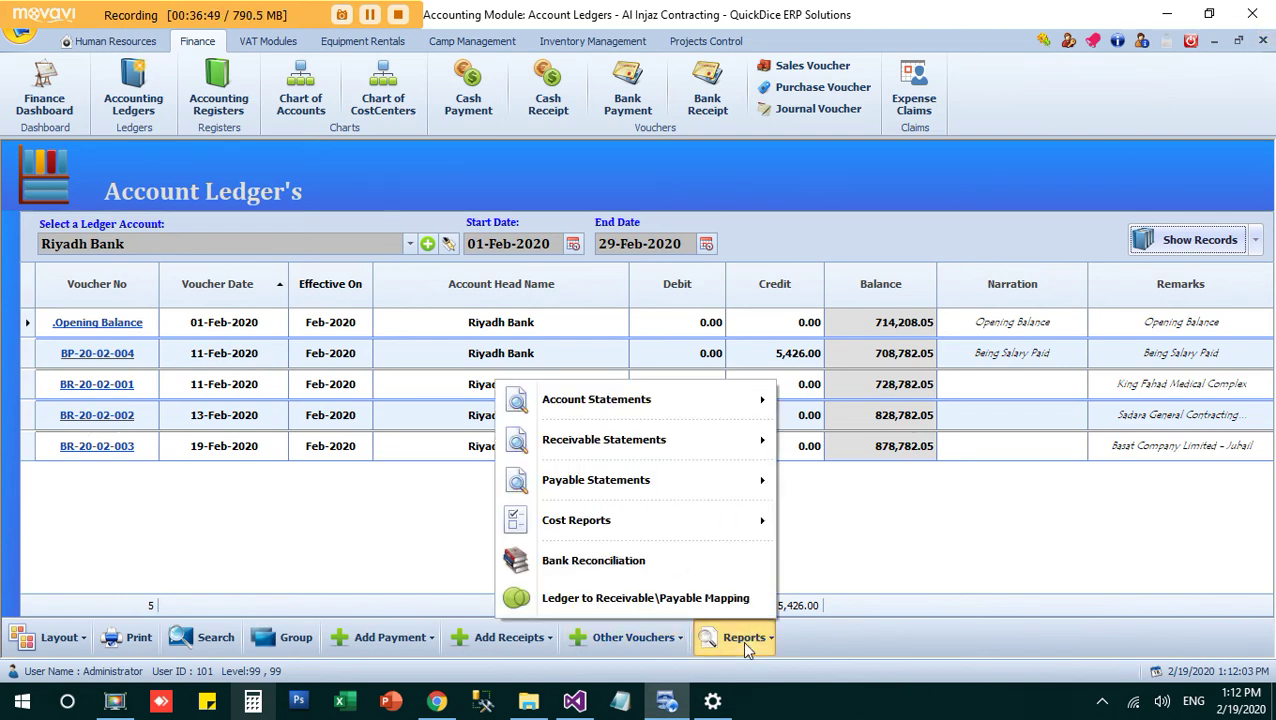
click(723, 578)
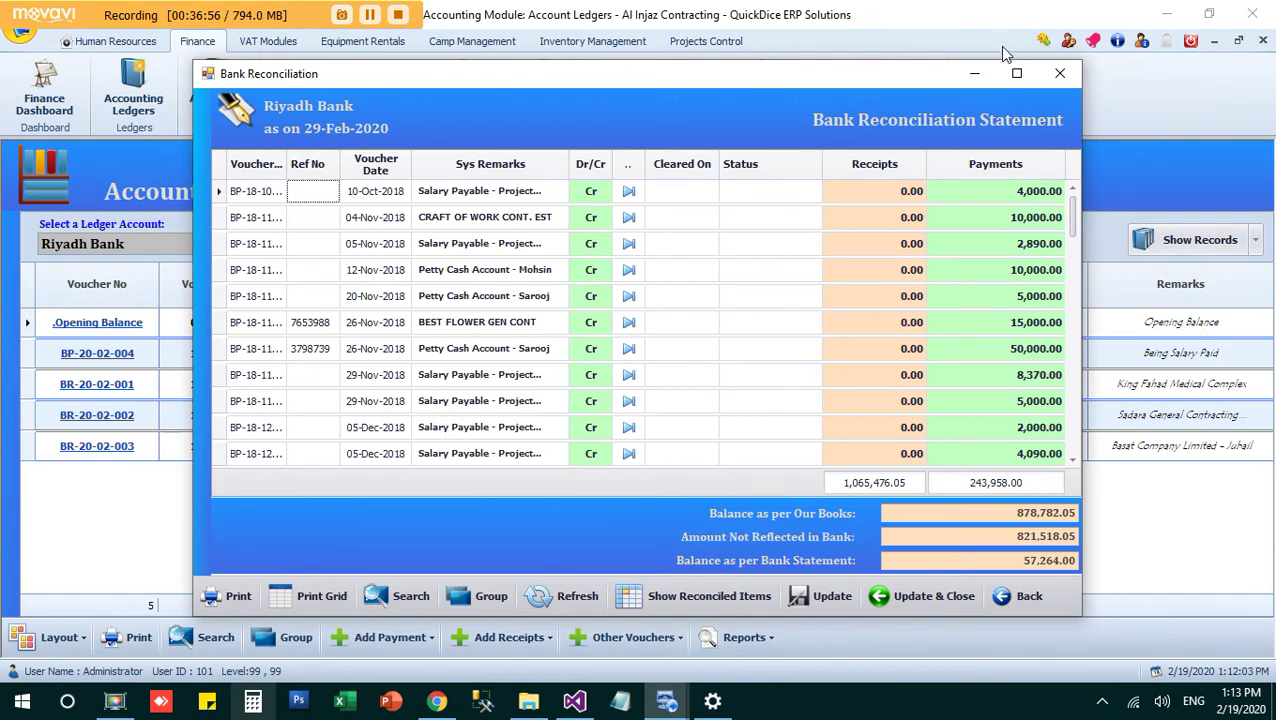
drag(1077, 202, 1085, 444)
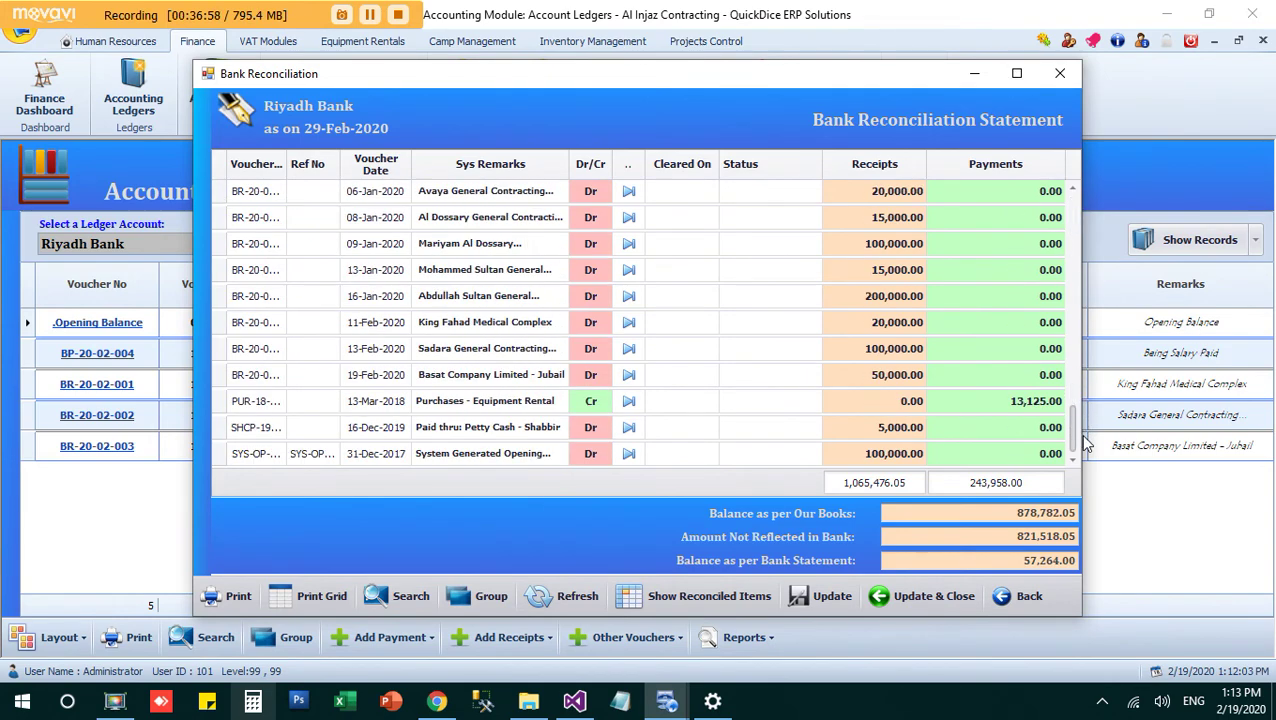
click(1060, 73)
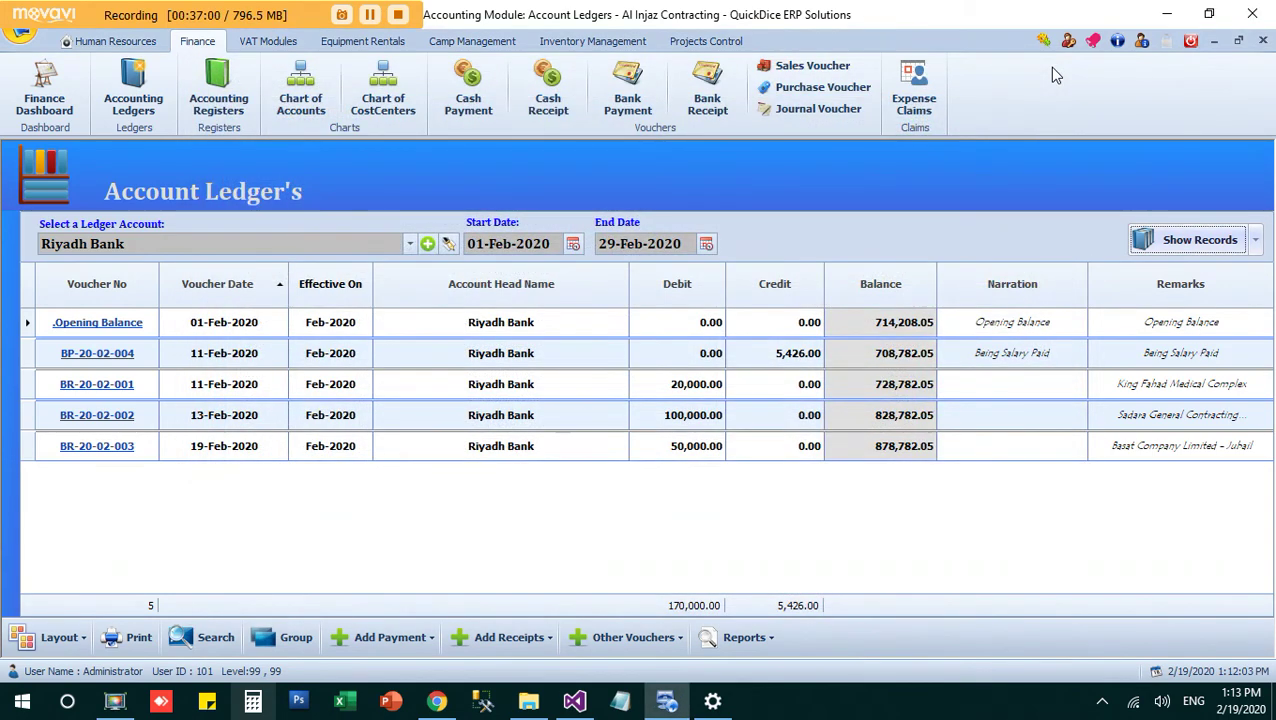
click(1266, 42)
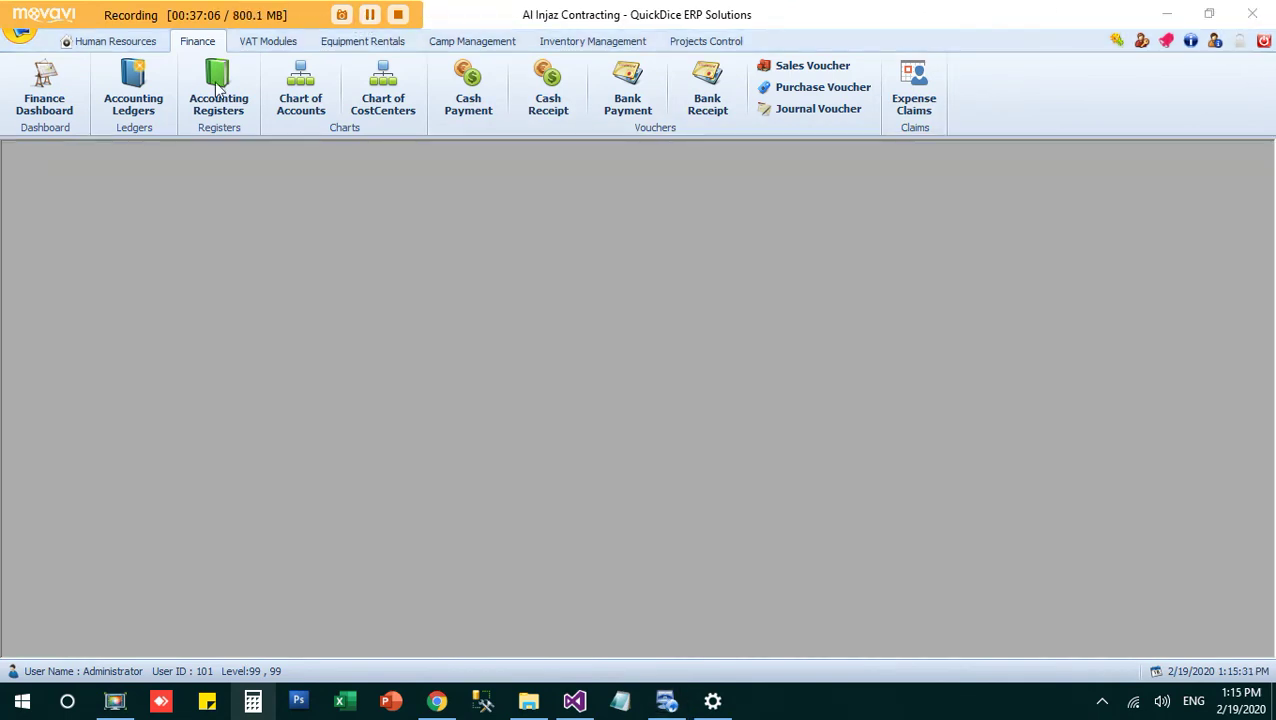
- Show the ledger records of Basat Company Limited - Jubail and open bank receipt voucher BR-20-02-003
click(133, 100)
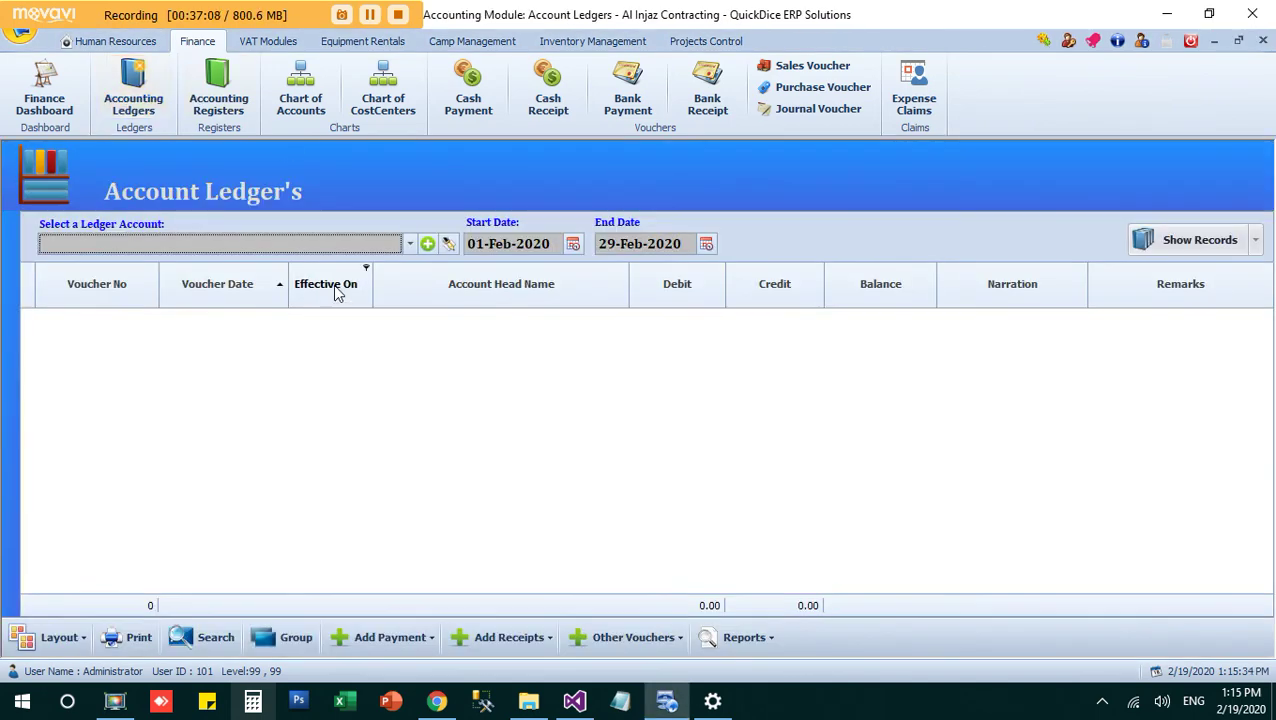
text(bail)
key(Tab)
key(Return)
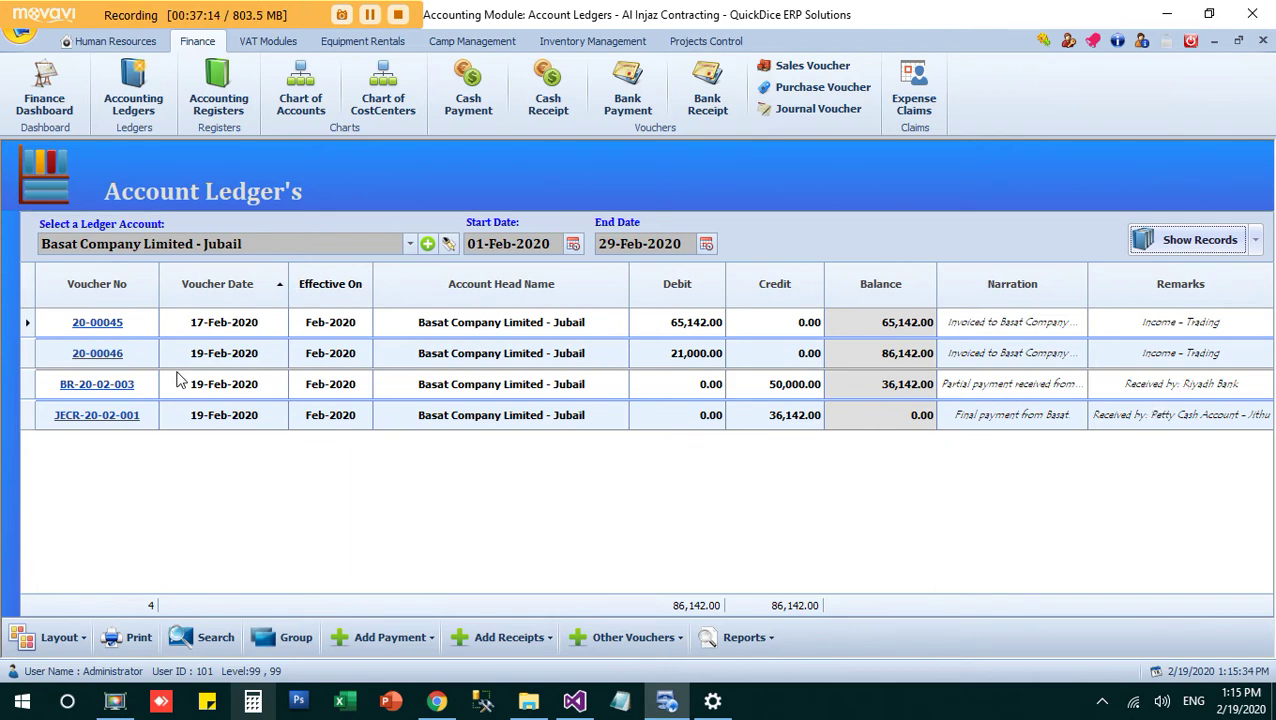
click(116, 388)
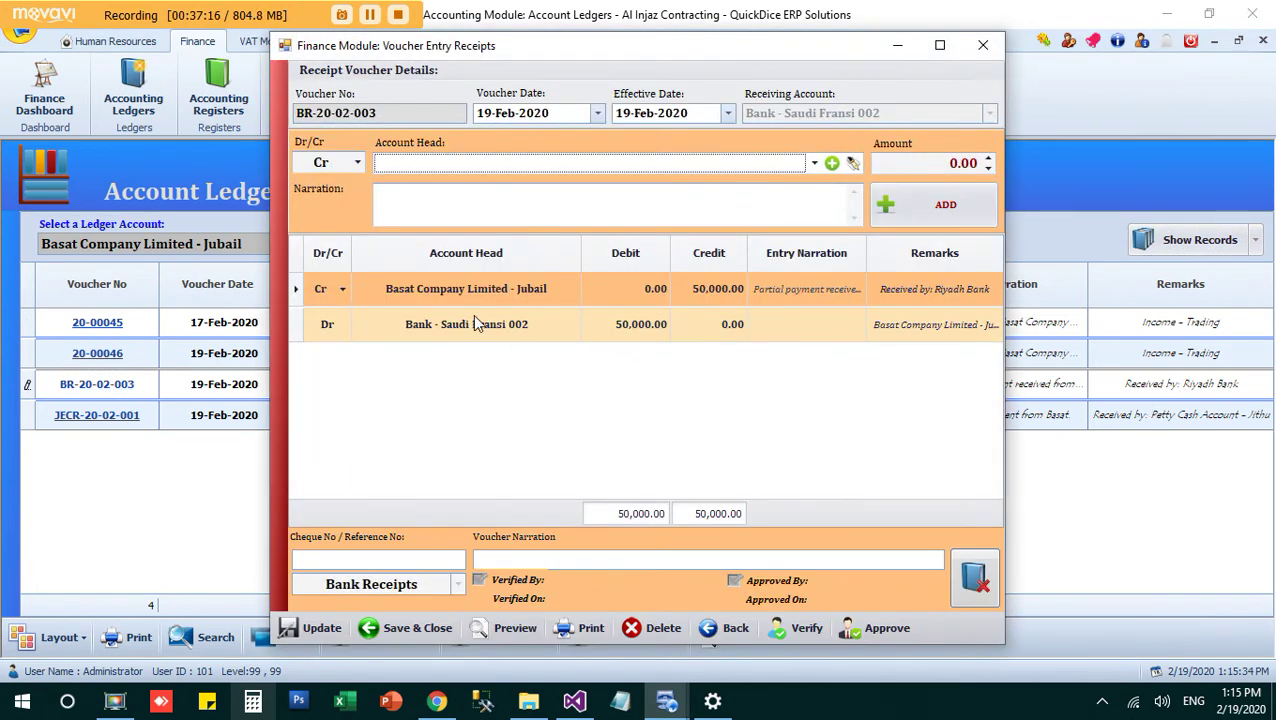
- Save receipt voucher BR-20-02-003 and reselect Bank - Saudi Fransi 002 as the account head of its debit entry
click(324, 628)
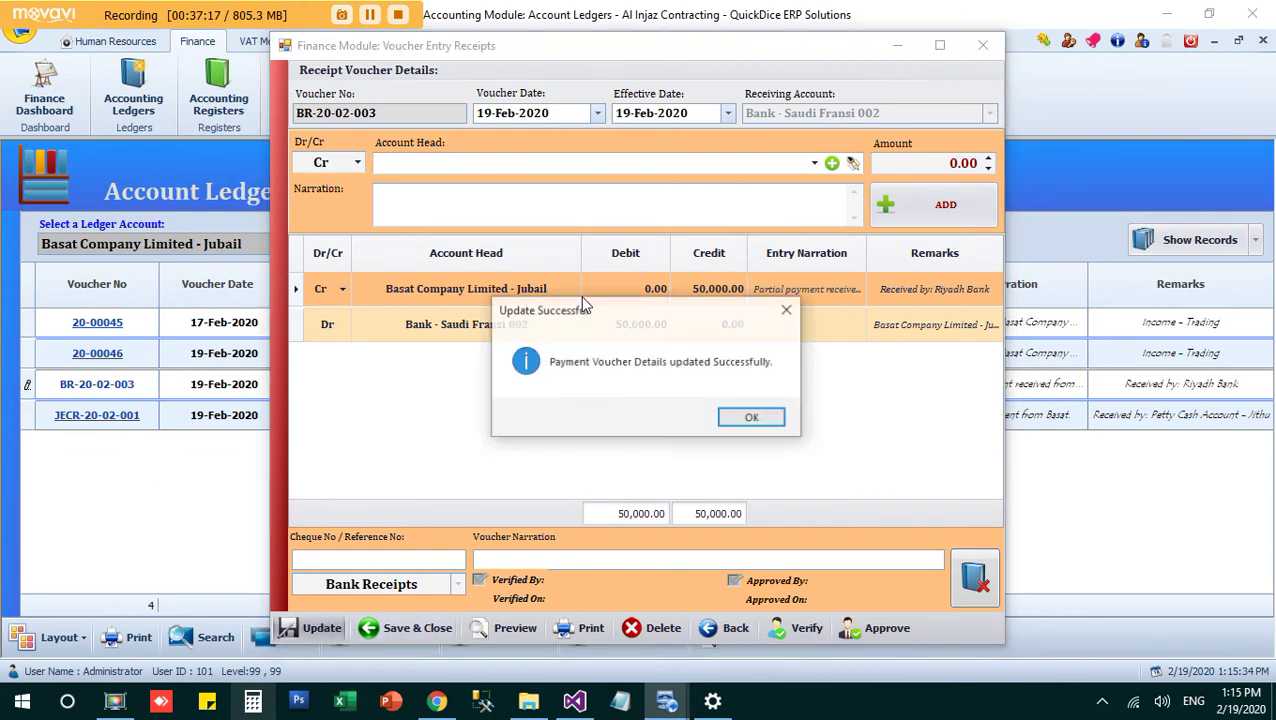
click(746, 415)
click(482, 330)
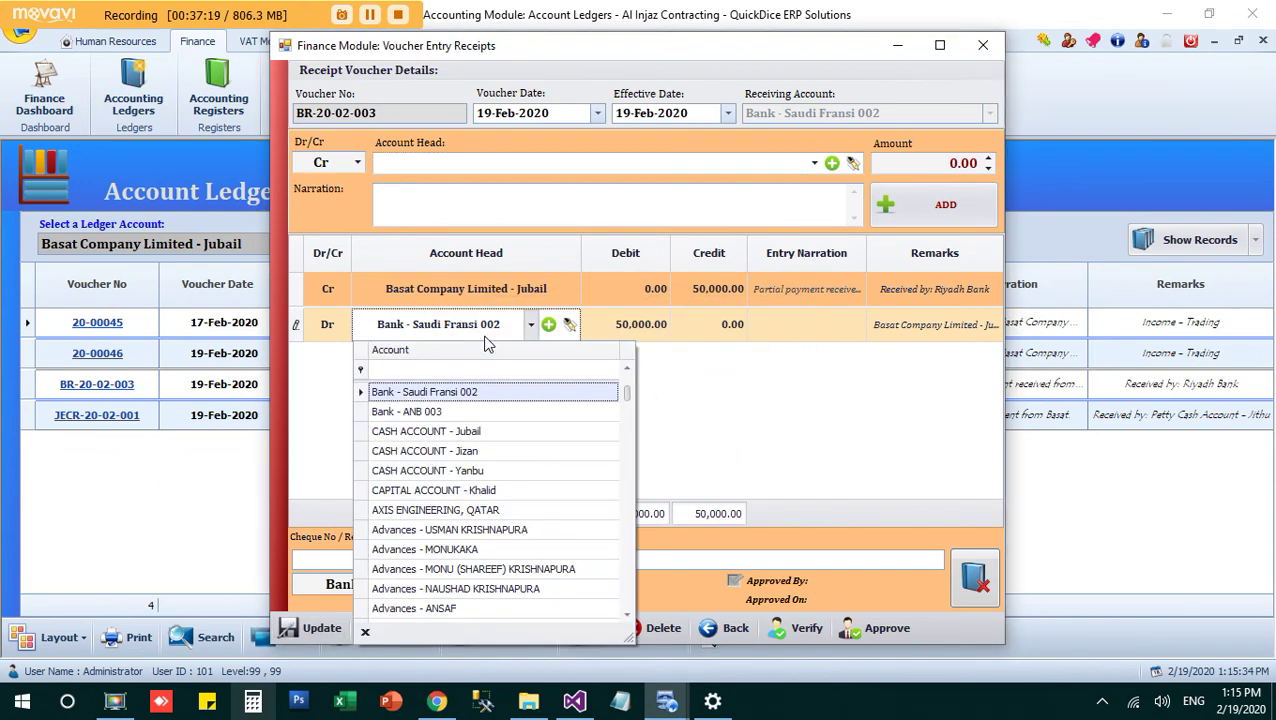
click(470, 391)
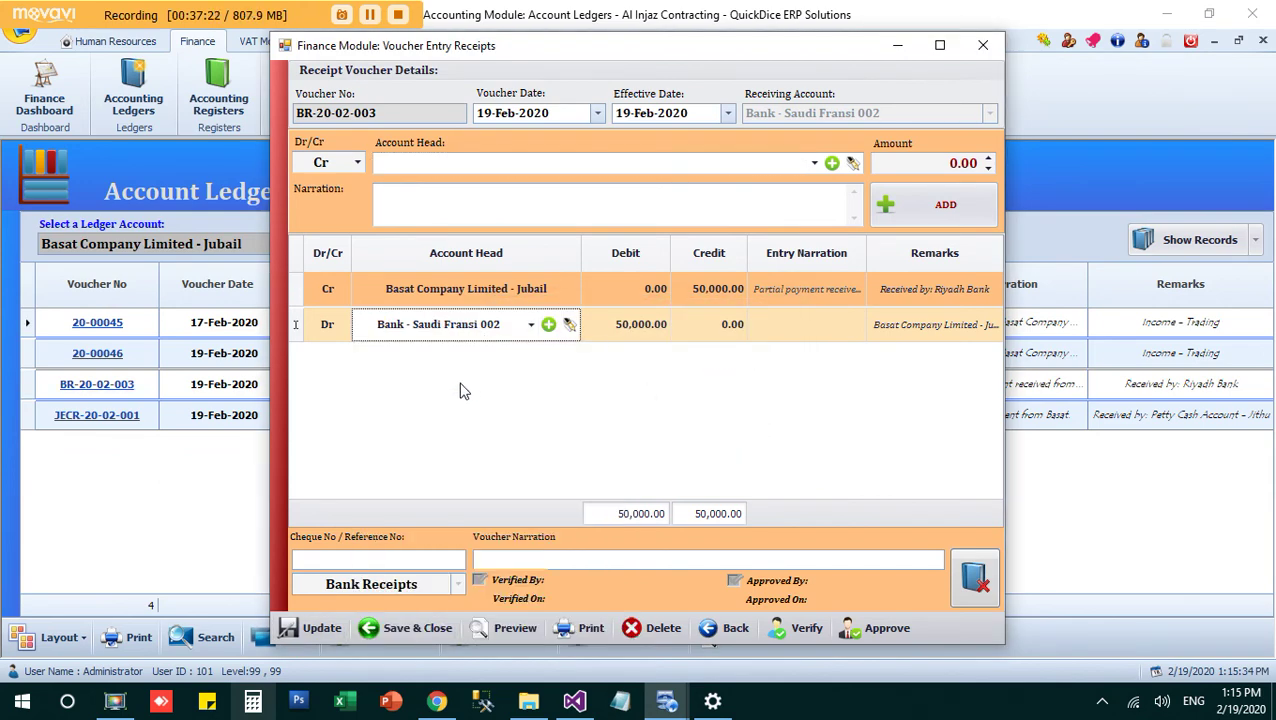
- Change the debit entry's account head to Riyadh Bank and update the voucher
click(456, 319)
text(ri)
key(Return)
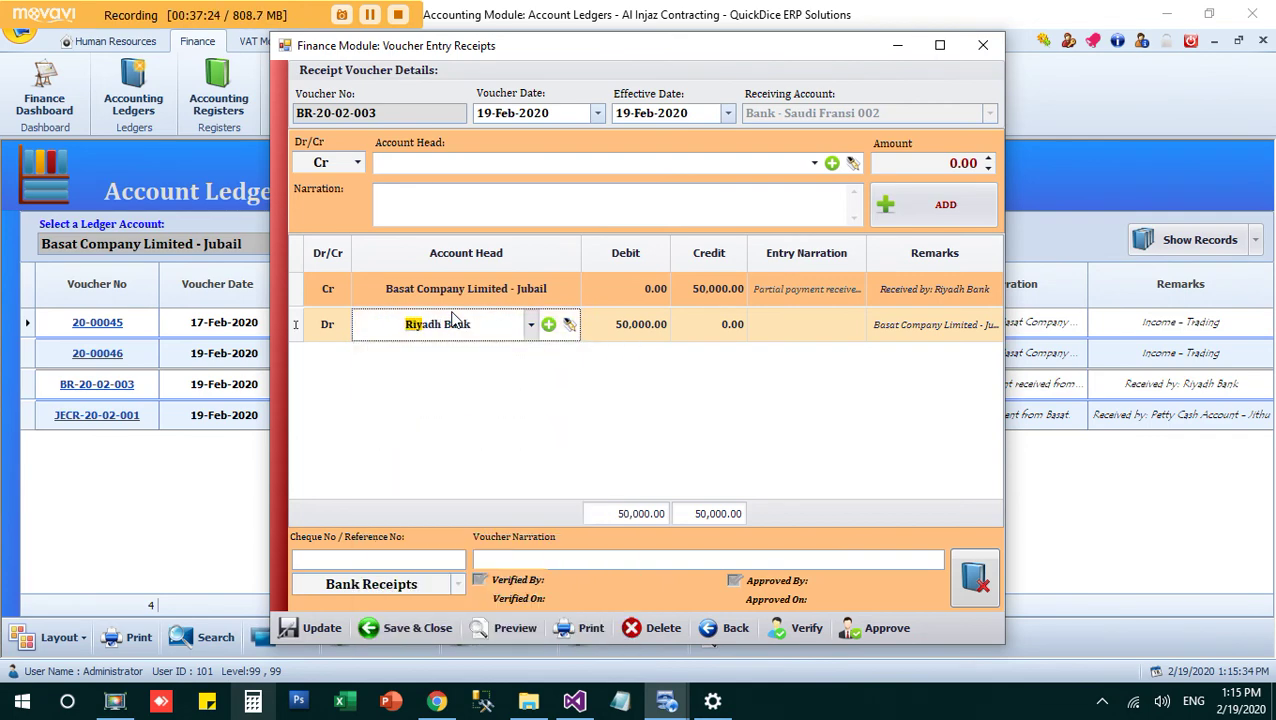
click(318, 628)
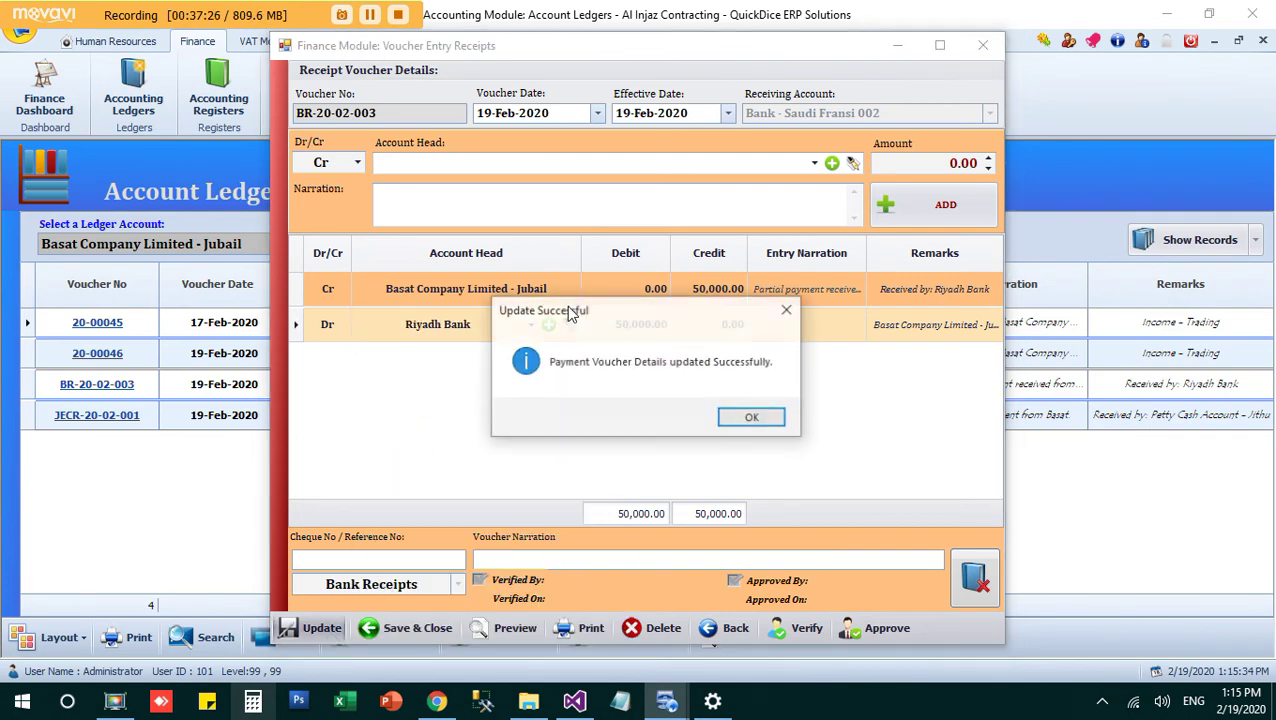
click(752, 417)
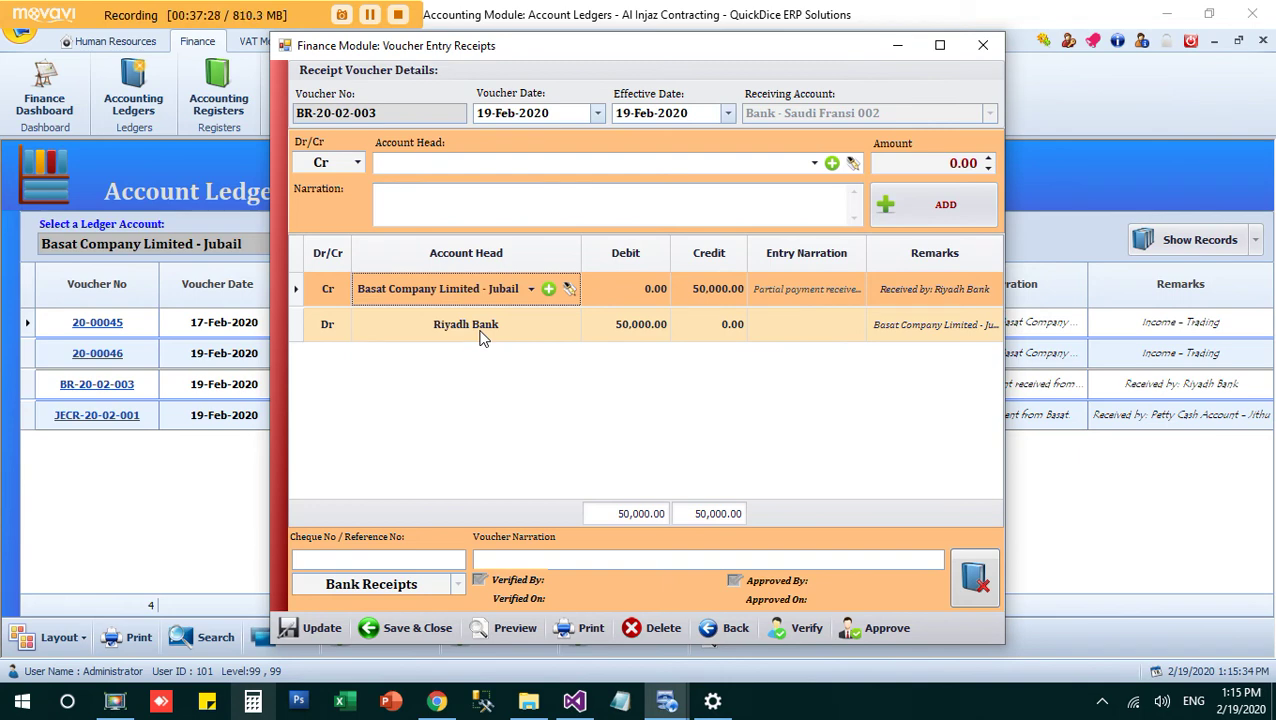
- Set the debit entry's account head to Bank - Saudi Fransi 002 and update the voucher
click(481, 336)
text(ba)
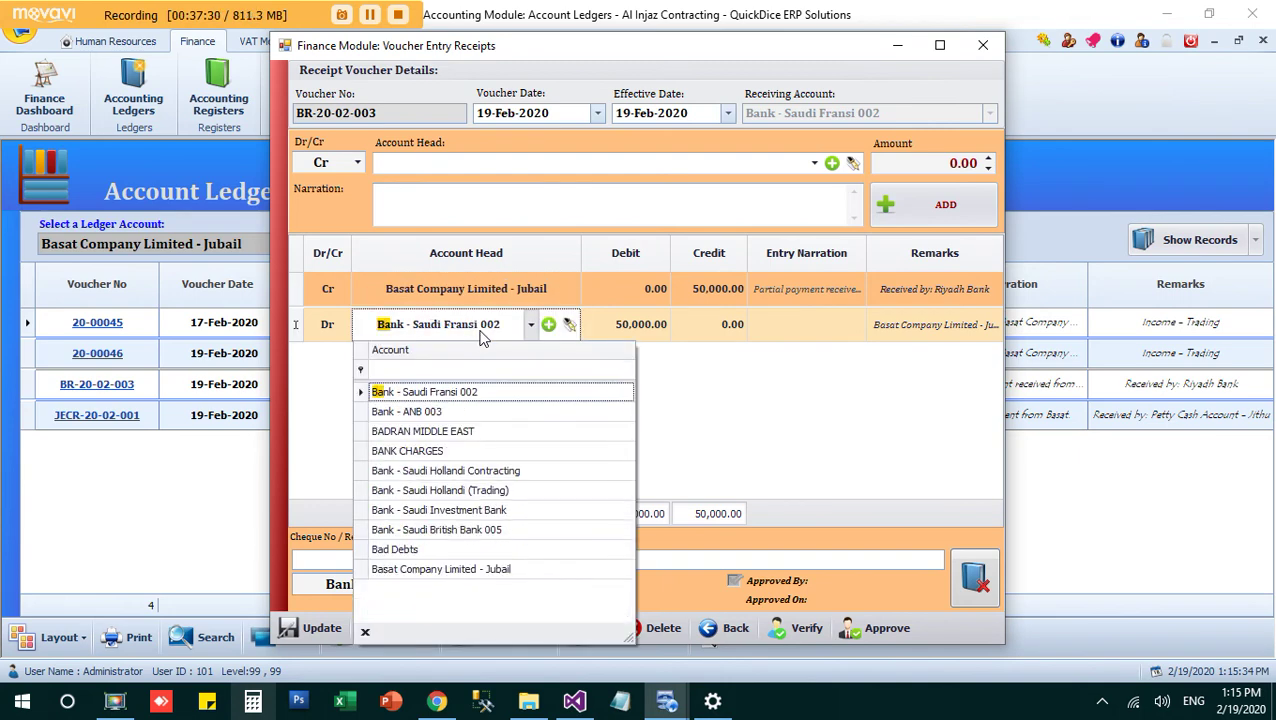
key(Return)
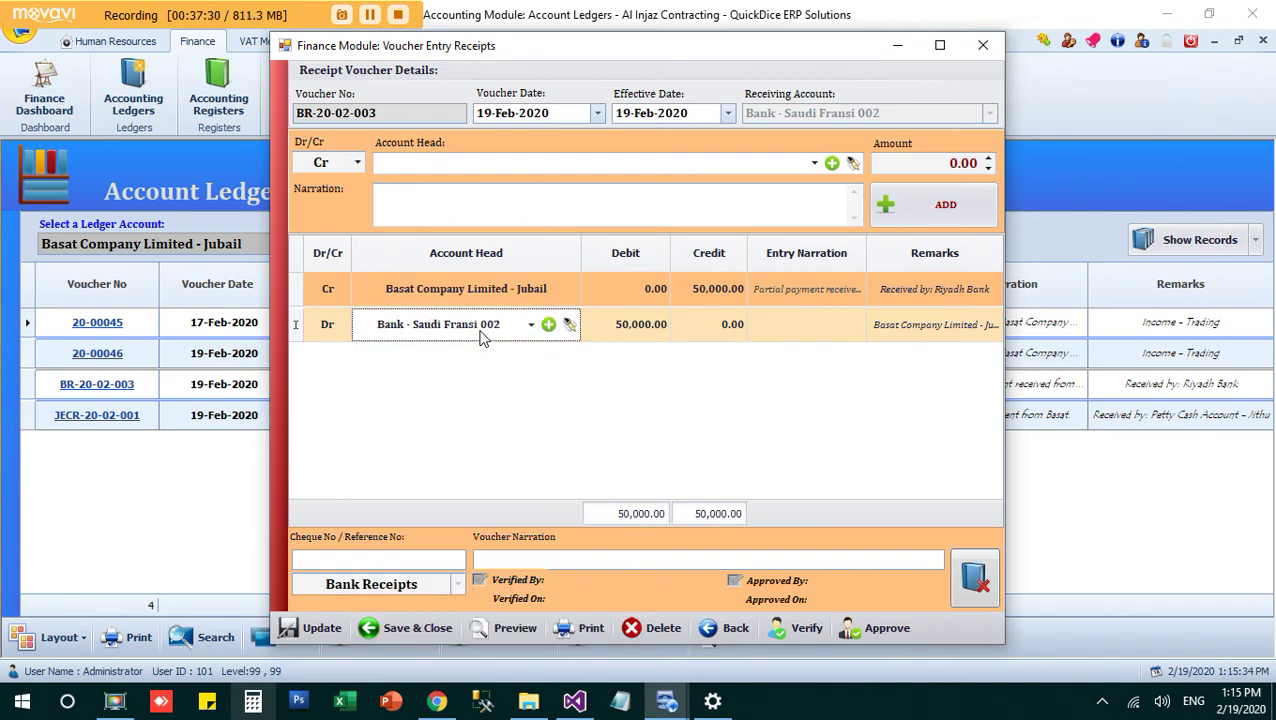
click(314, 634)
click(752, 418)
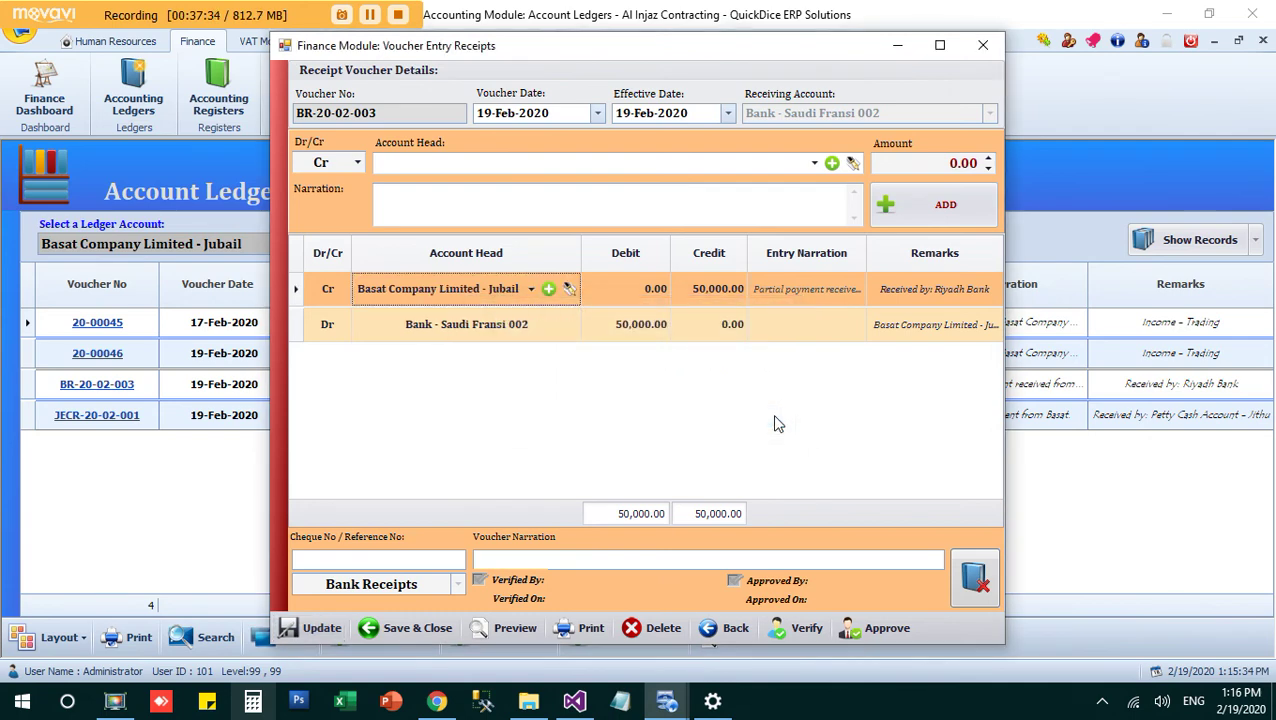
- Delete bank receipt voucher BR-20-02-003 and confirm the removal
click(652, 632)
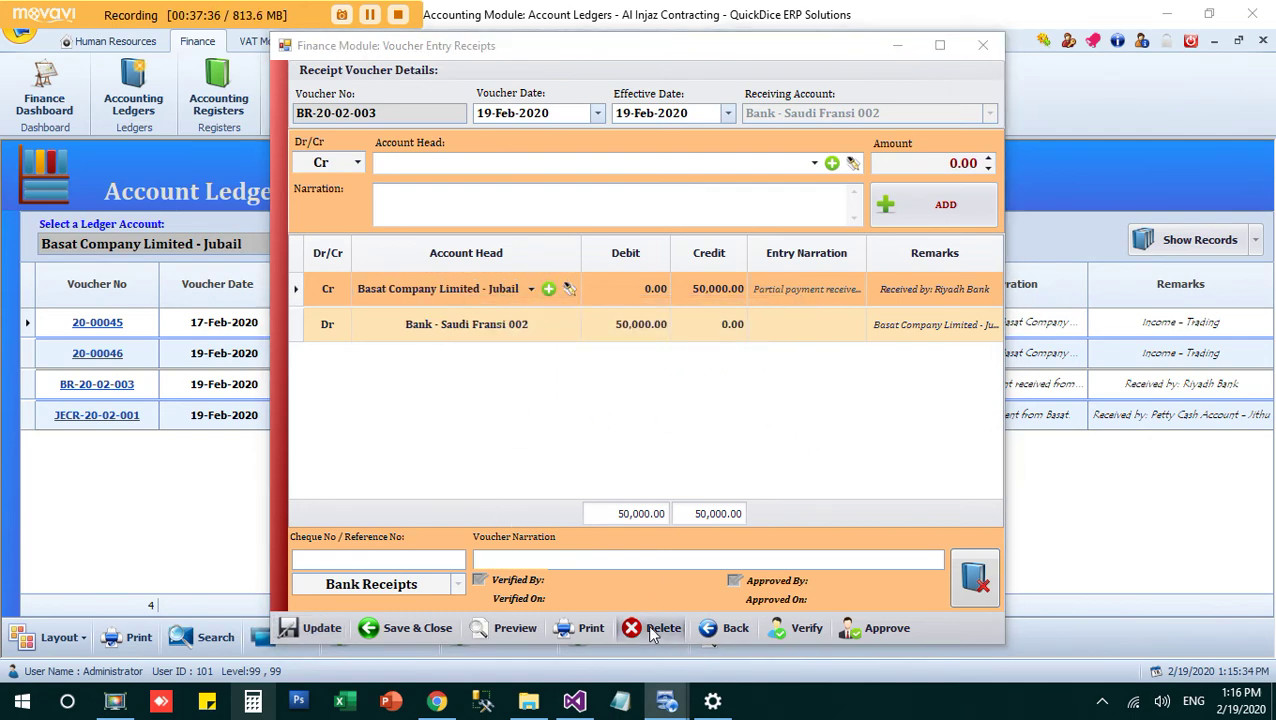
click(698, 422)
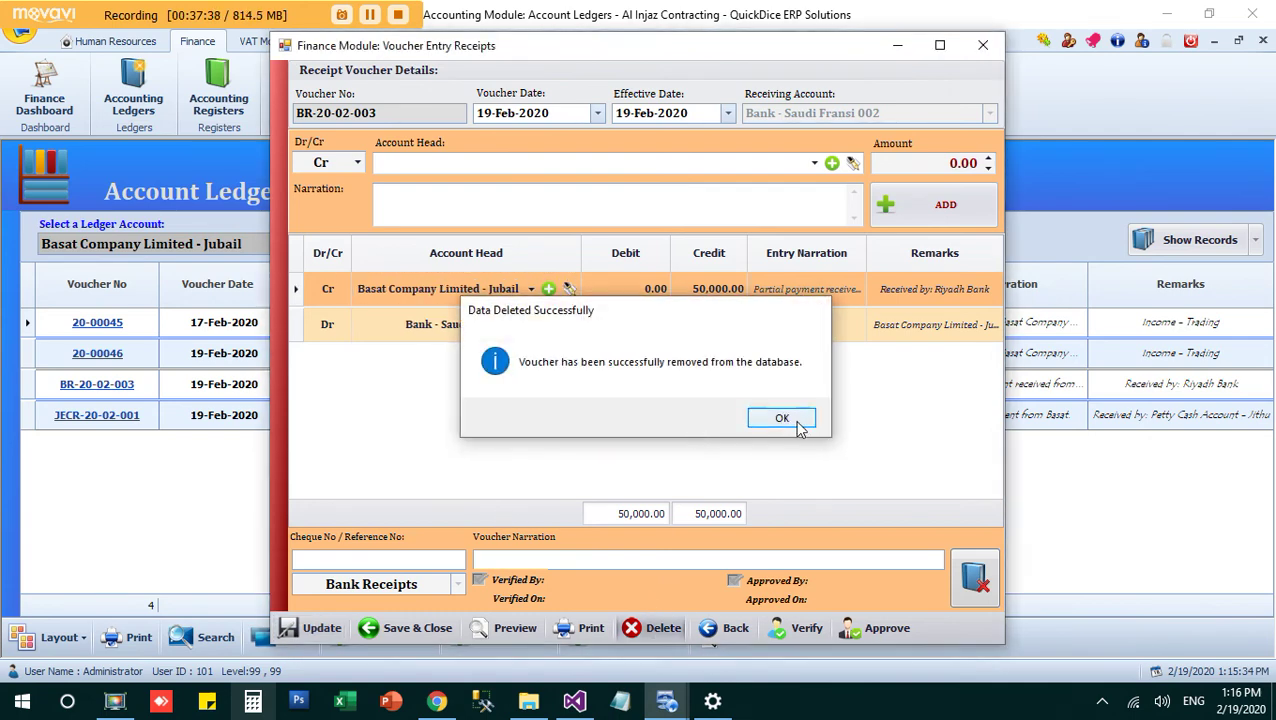
click(798, 427)
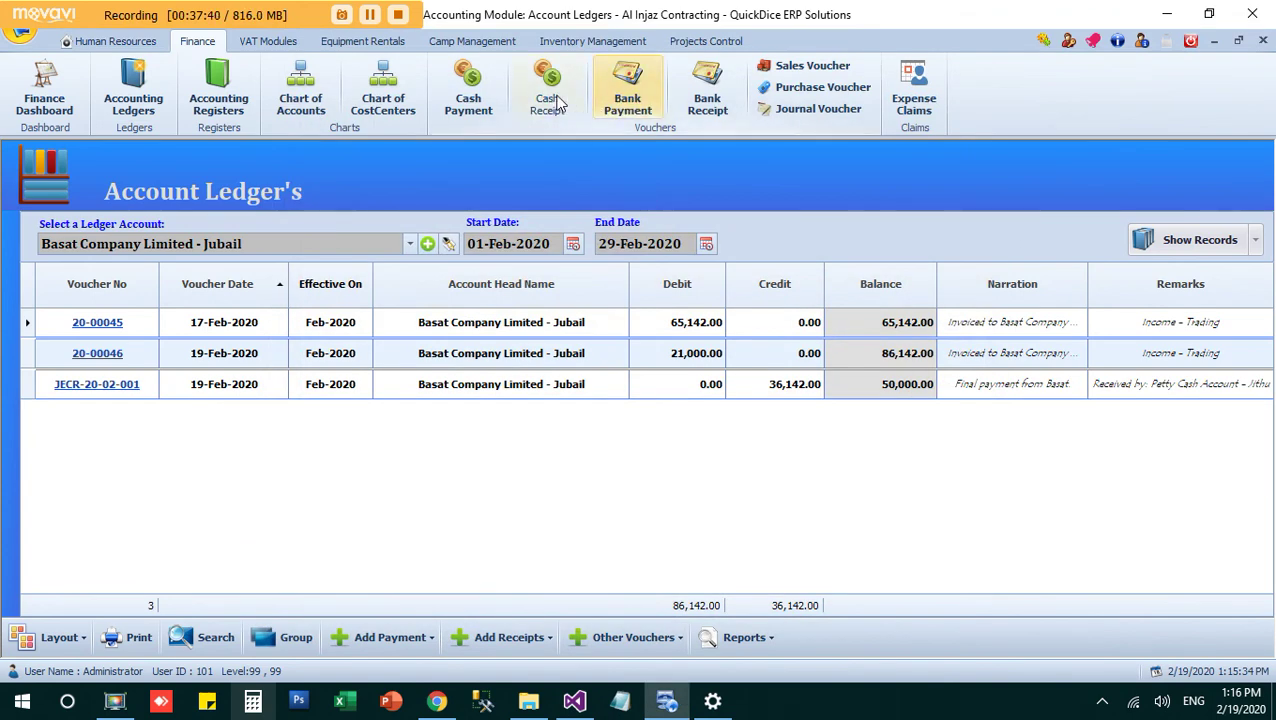
- Start a new bank receipt voucher dated 19-Feb-2020 with Bank - Saudi Fransi 002 as the receiving account
click(708, 95)
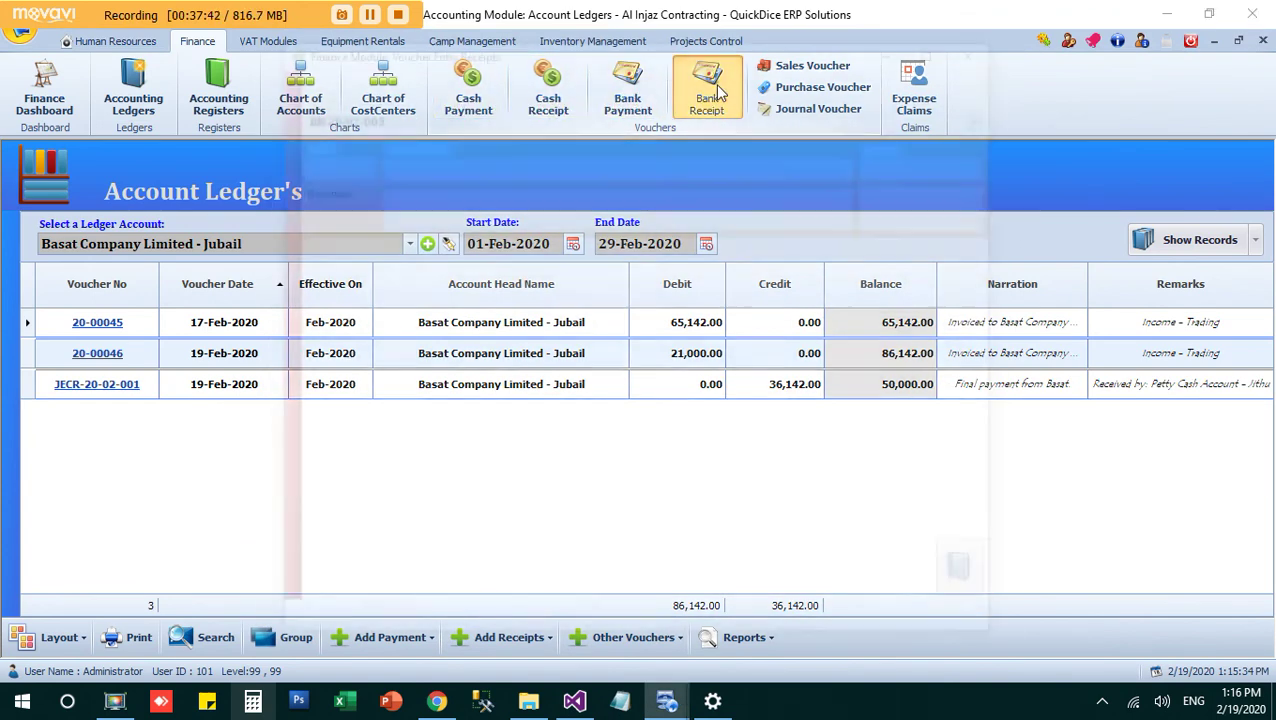
key(Tab)
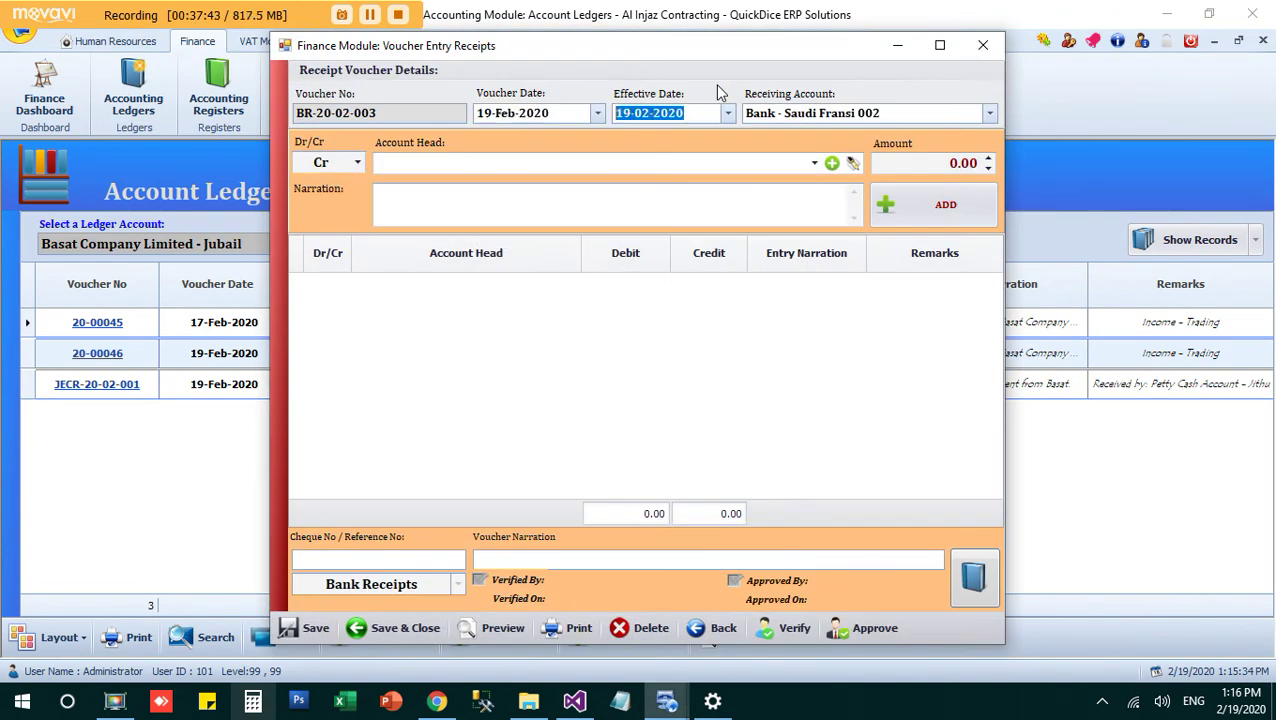
click(771, 115)
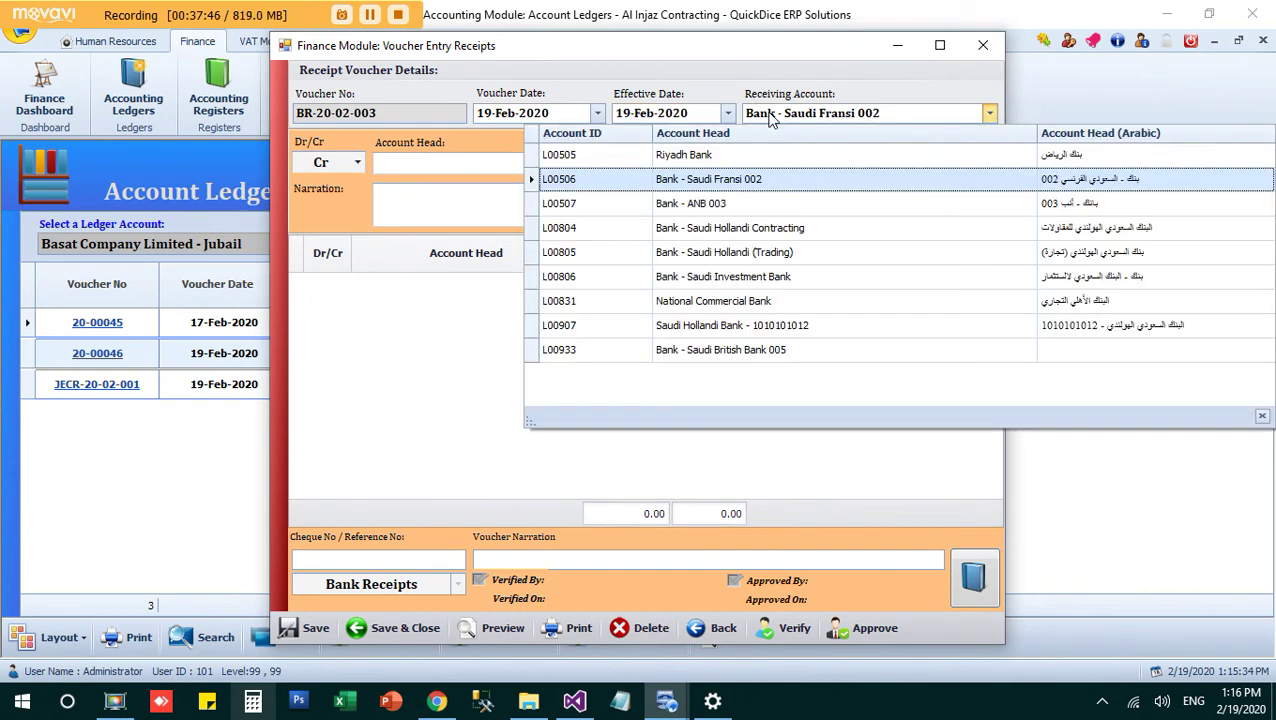
click(771, 115)
- Add a 50,000.00 credit entry for Basat Company Limited - Jubail with the narration "partial payment received."
click(620, 163)
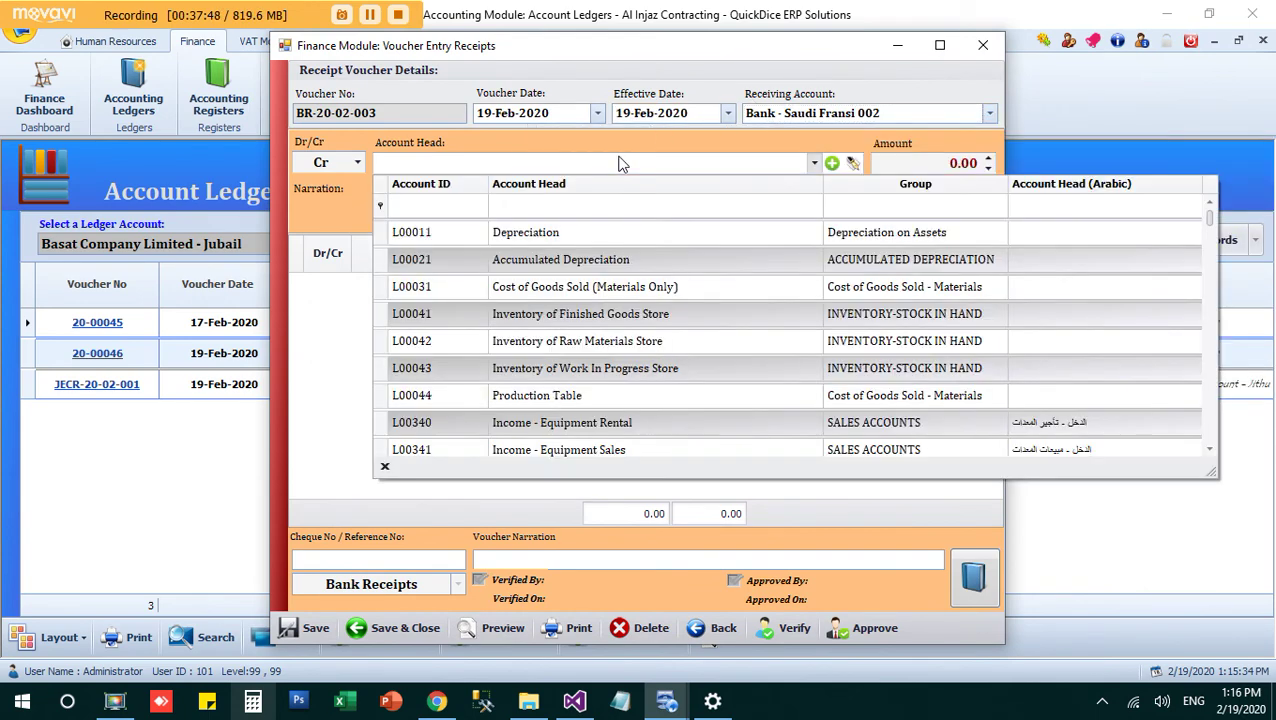
text(Basat Company Limited - Jubail)
key(Tab)
text(5000)
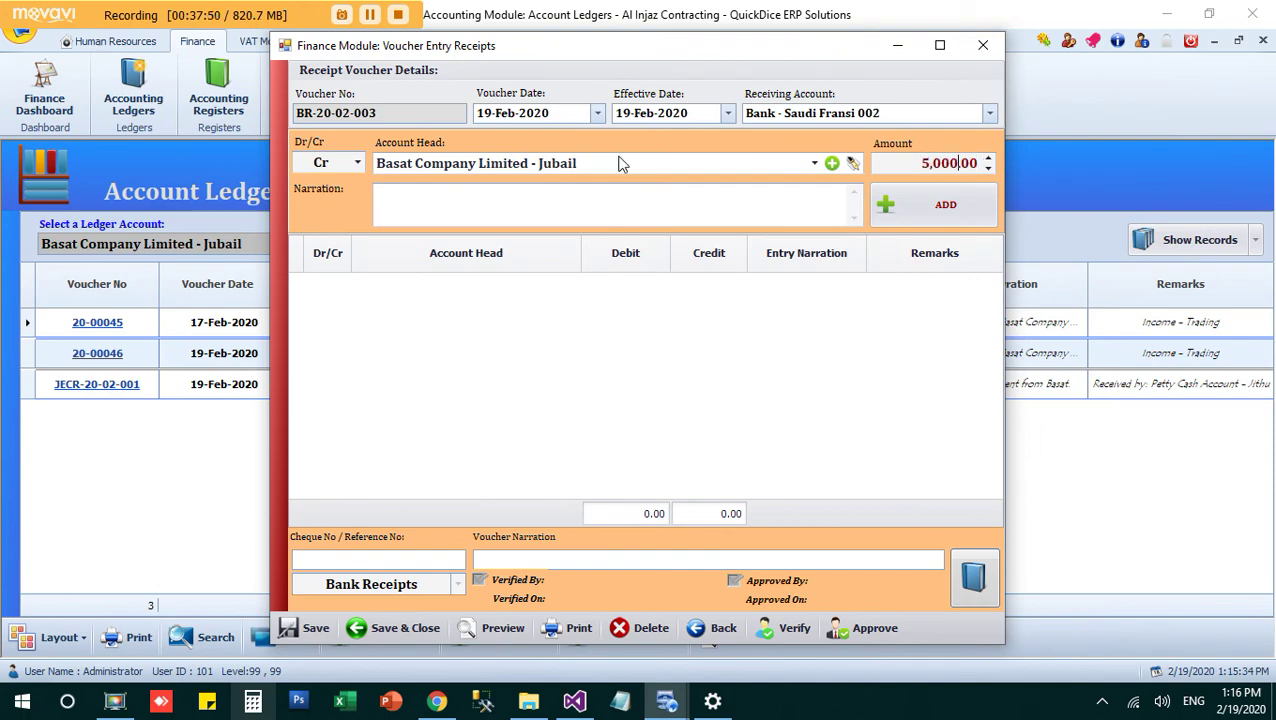
key(Tab)
text(partial p)
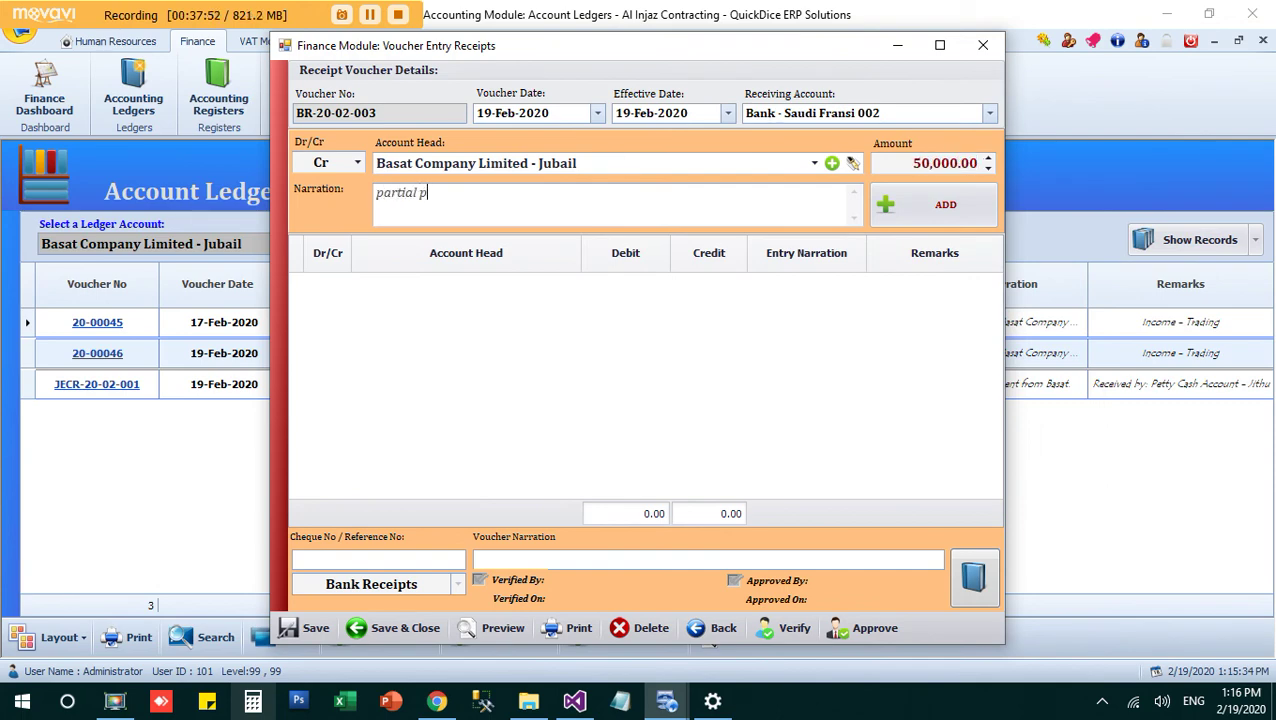
text(ayment received.)
key(Tab)
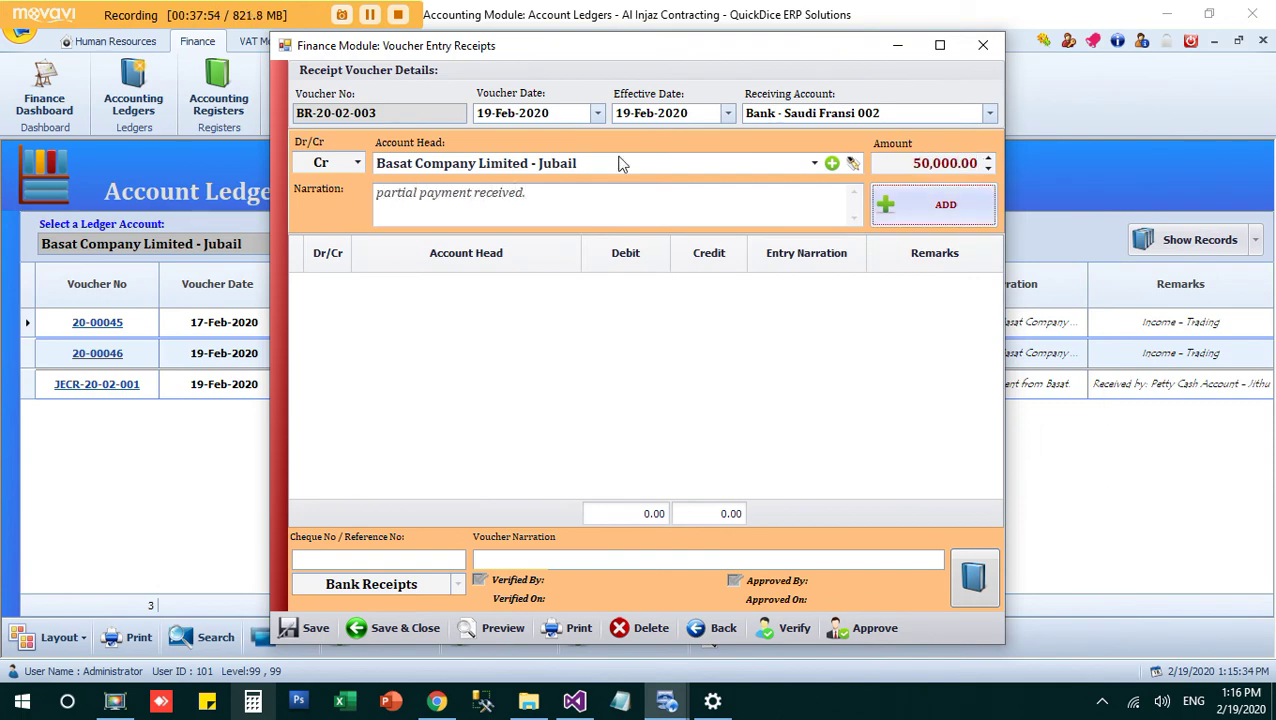
key(Return)
- Allocate the 50,000.00 receipt against reference 20-00045, then save and close the receipt voucher
click(649, 263)
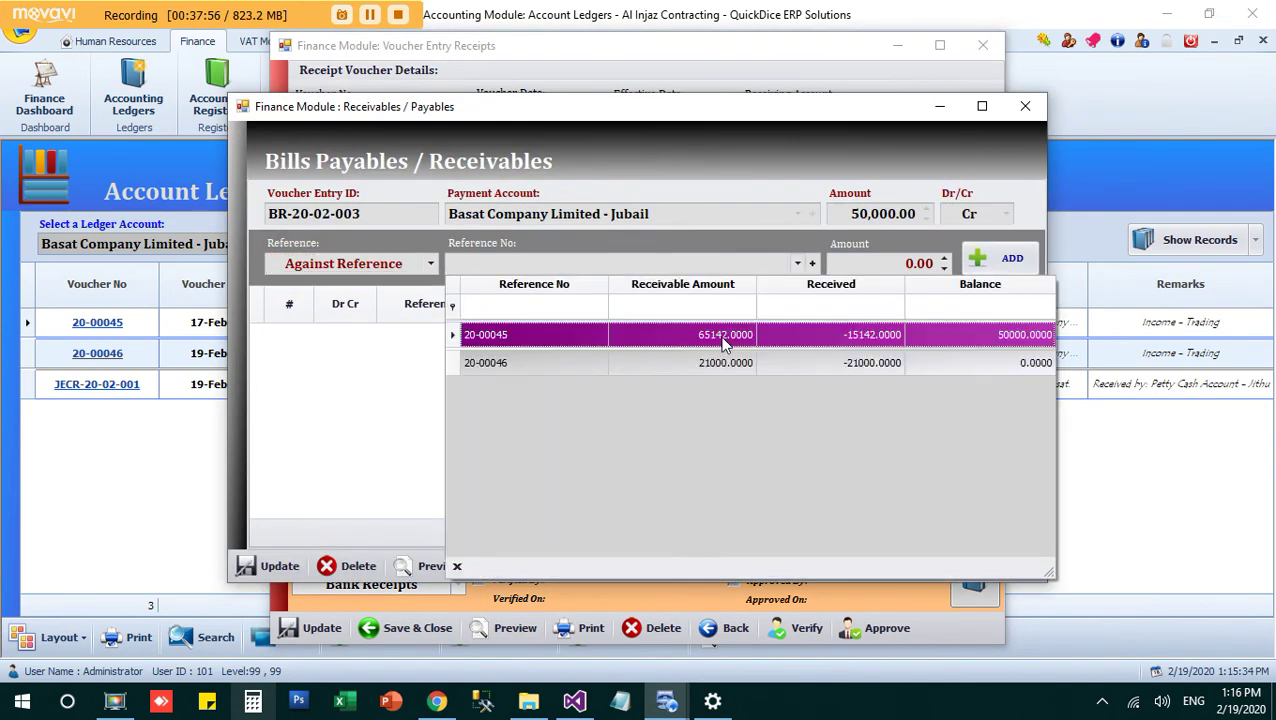
click(725, 345)
click(984, 260)
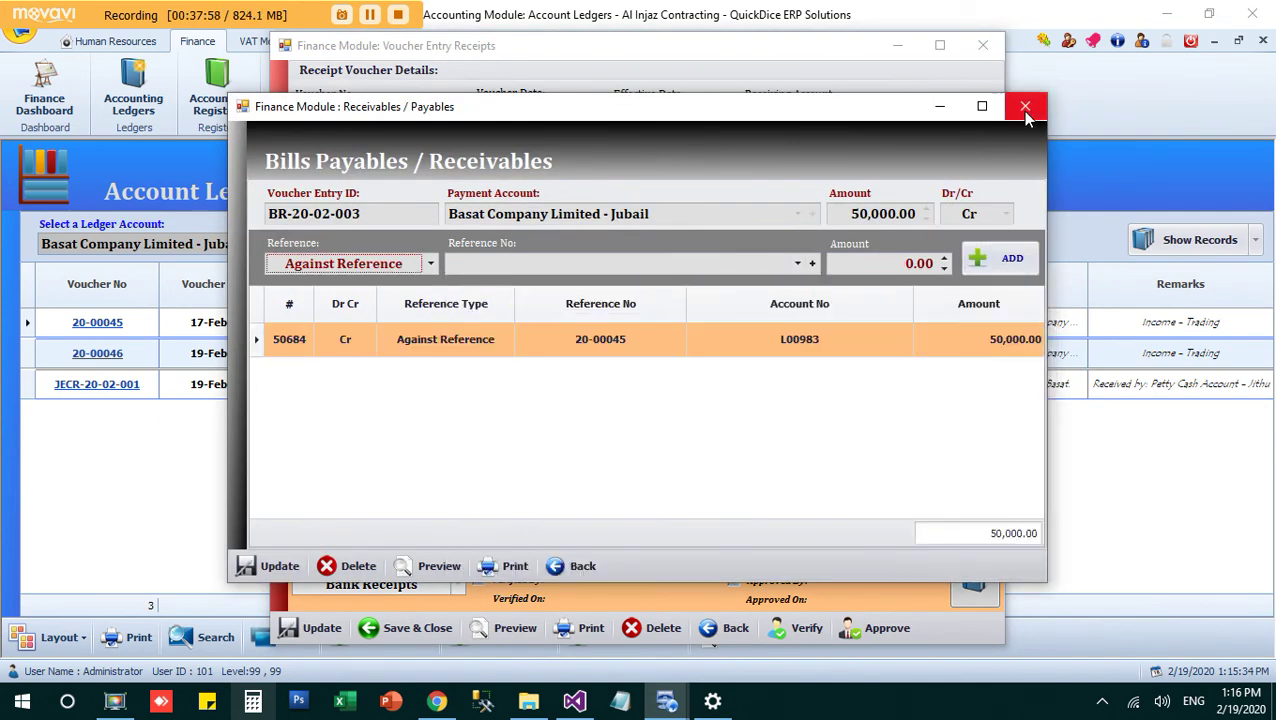
click(1025, 106)
click(408, 630)
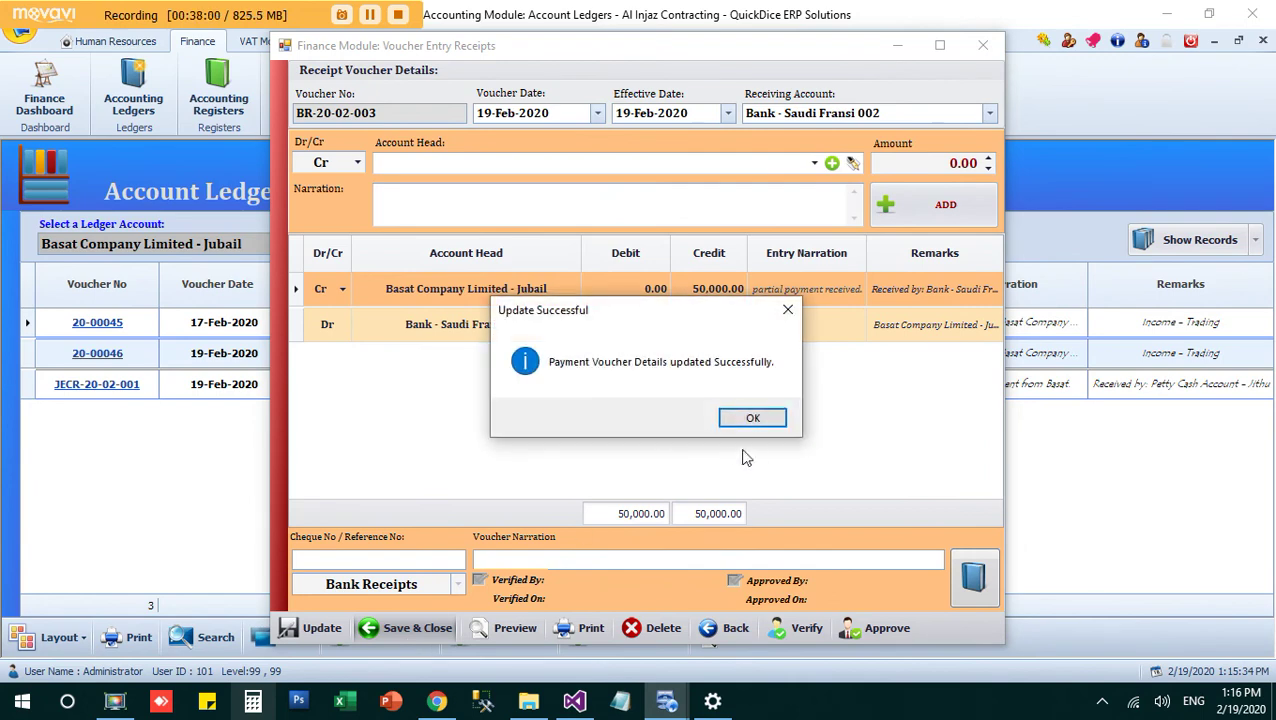
click(753, 418)
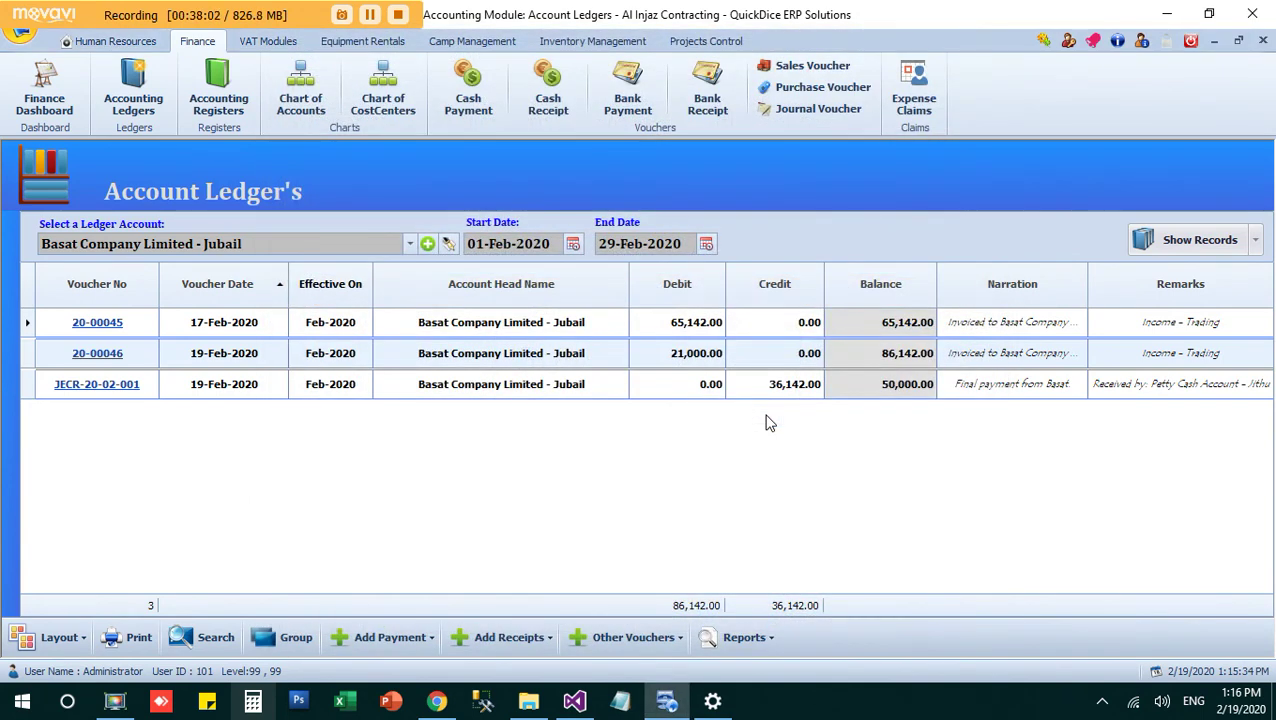
- Refresh the Basat Company Limited - Jubail ledger, then show the February 2020 records of Bank - Saudi Fransi 002
click(1166, 238)
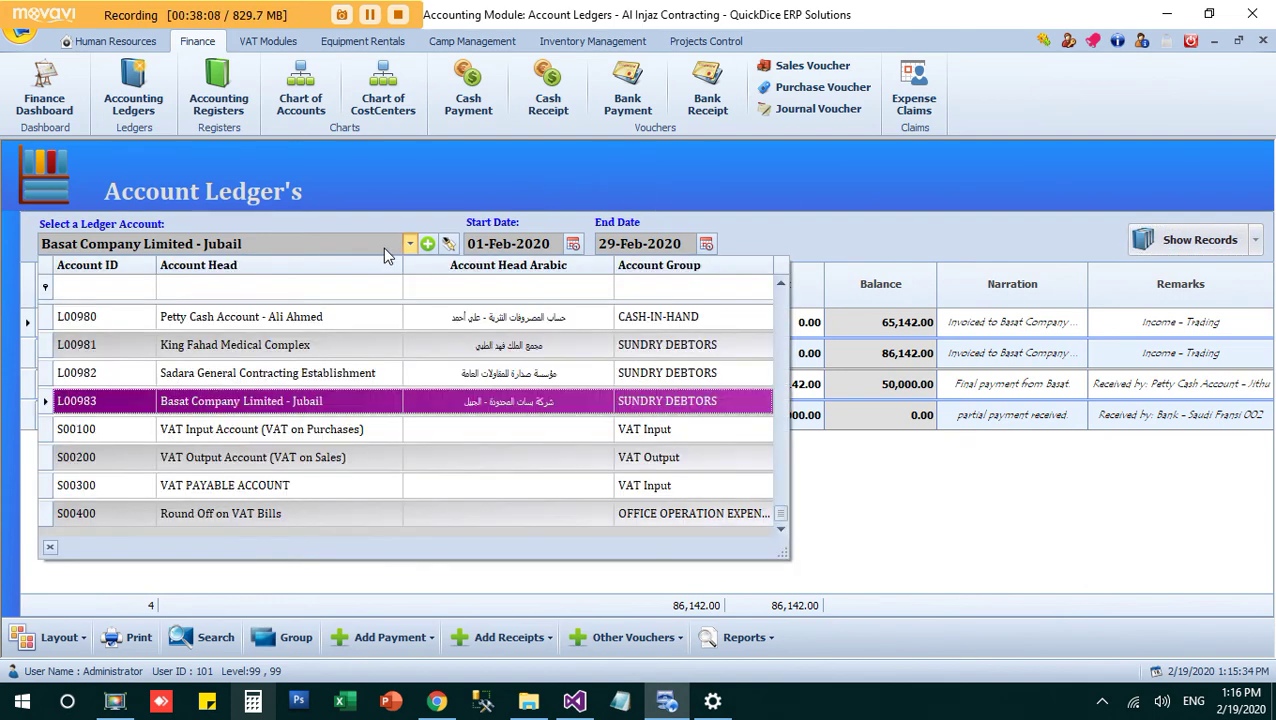
text(Bank - Saudi Fransi 002)
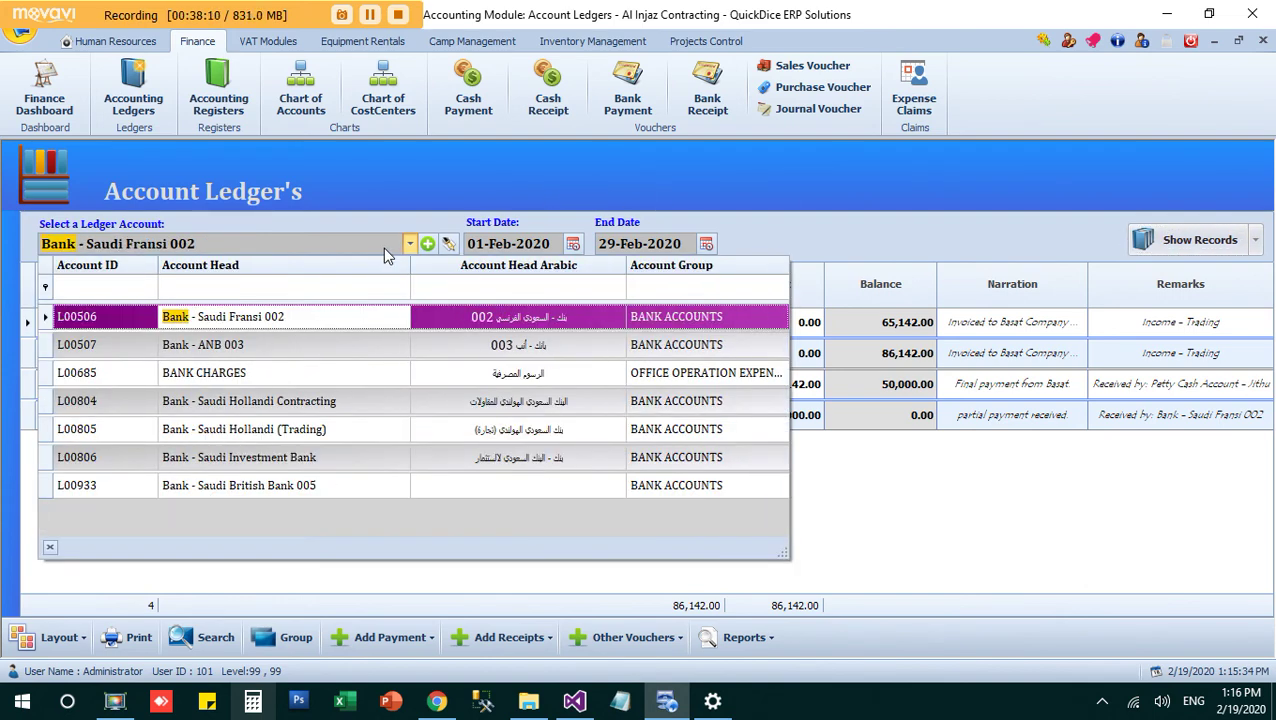
key(Return)
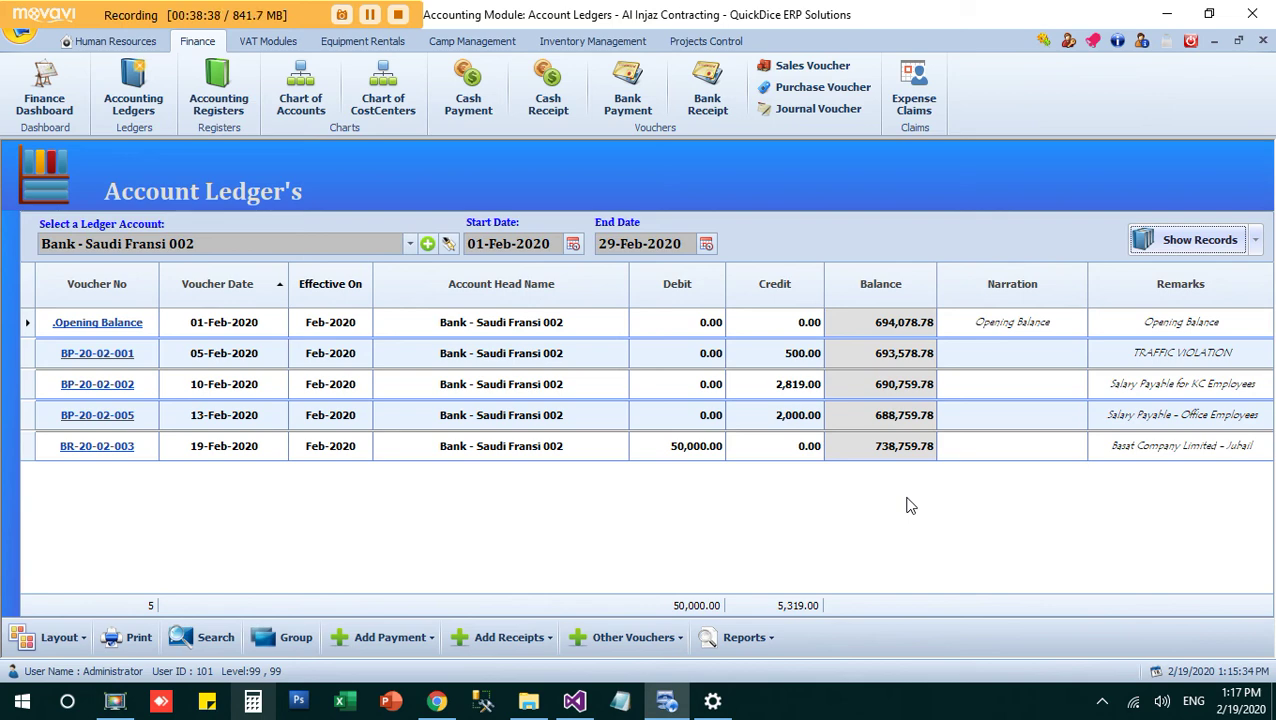
- Open the bank reconciliation statement for Bank - Saudi Fransi 002 and maximize it
click(741, 636)
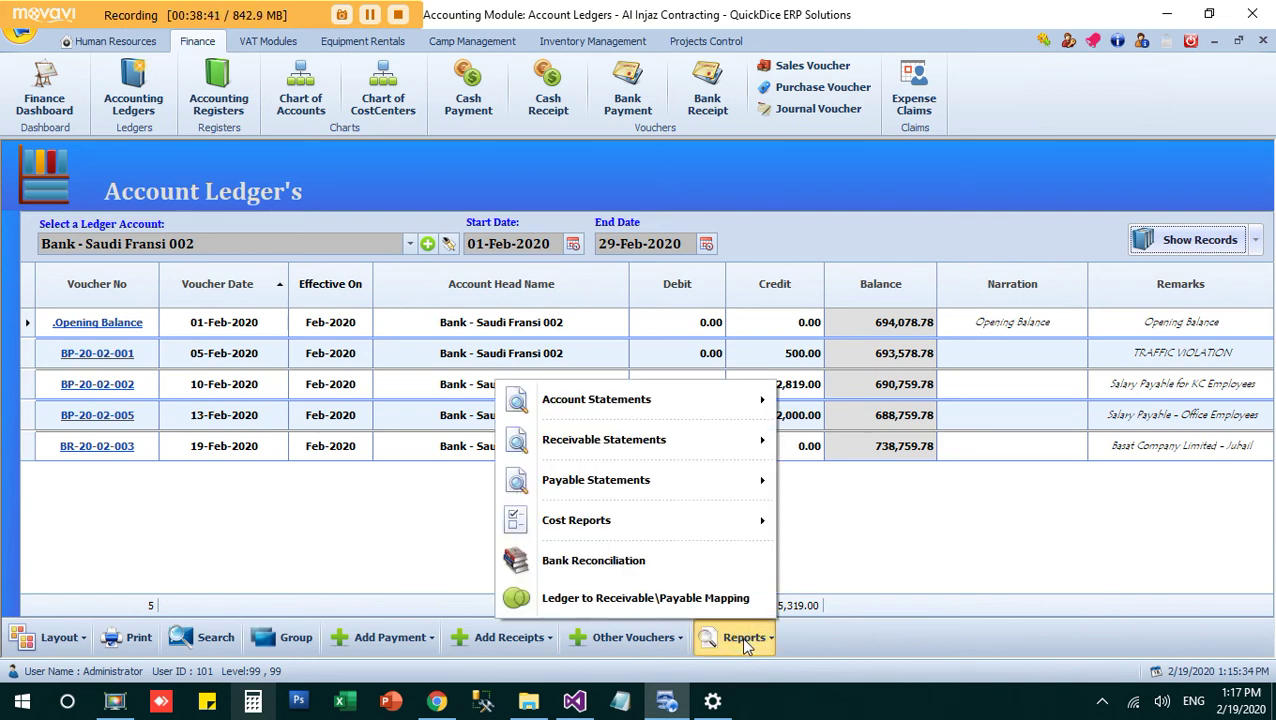
click(710, 568)
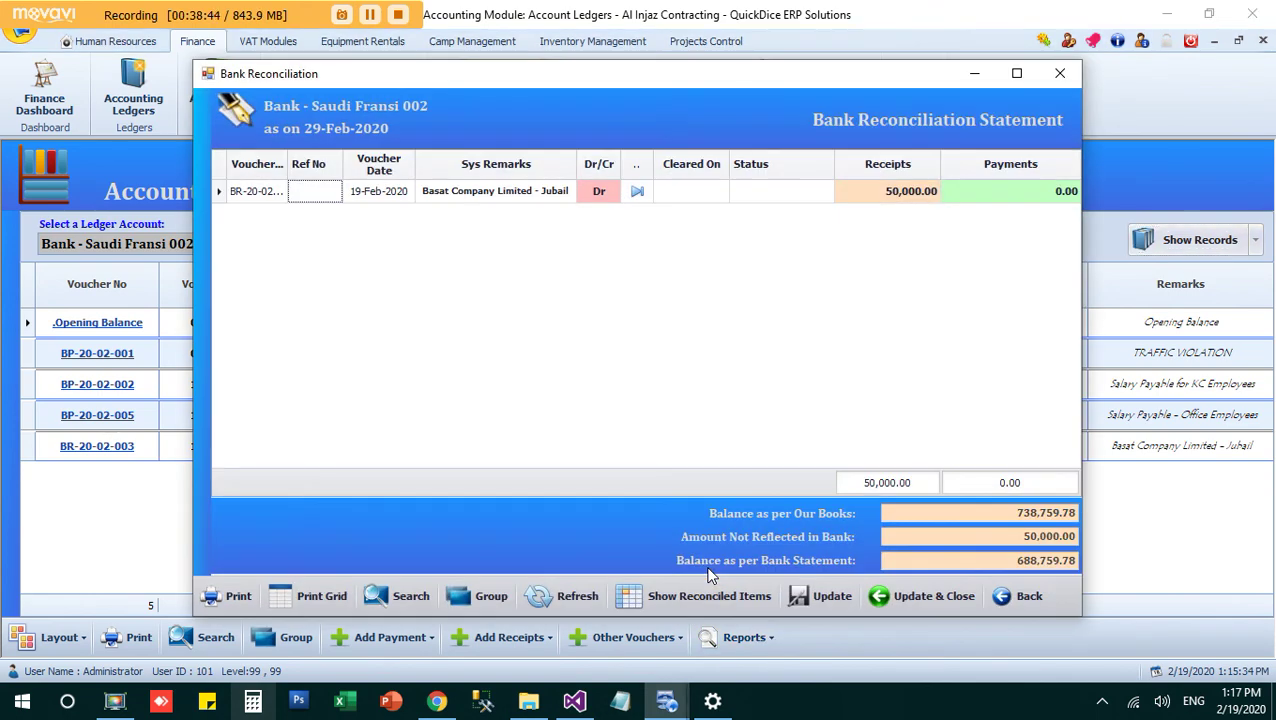
click(1016, 73)
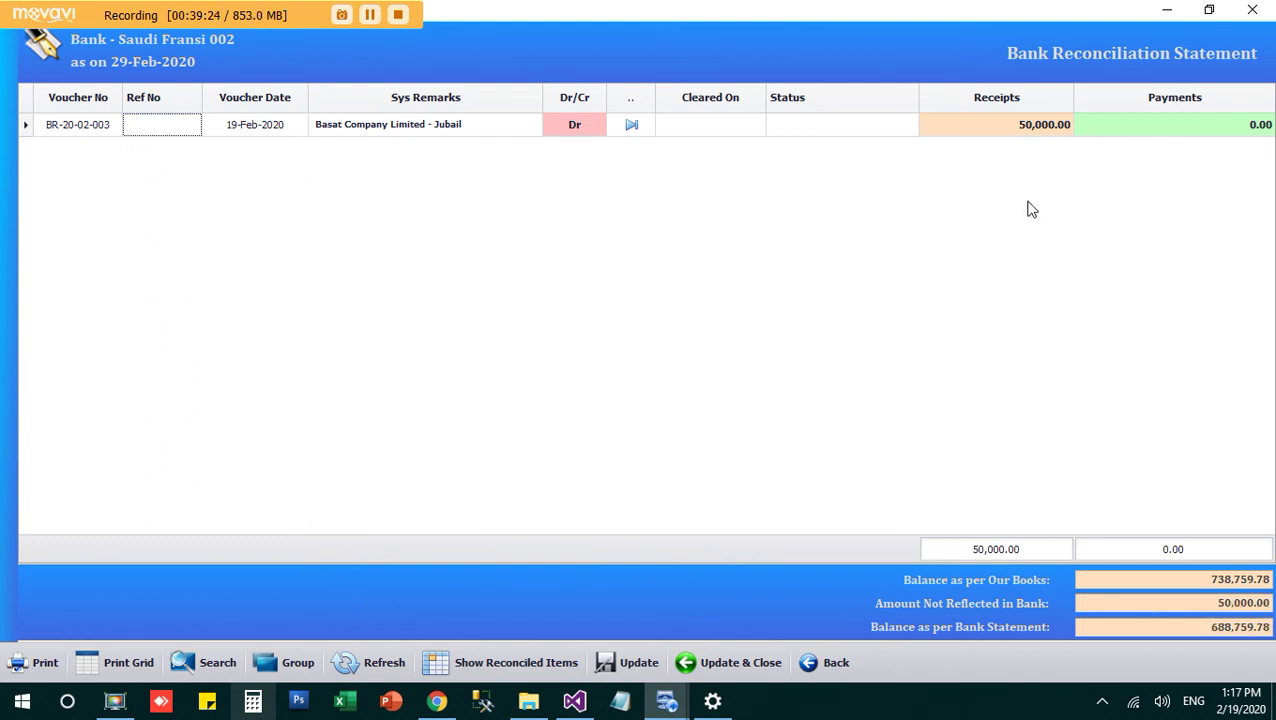
- Enter "Post dated cheque received" as the reconciliation status of receipt BR-20-02-003
click(898, 121)
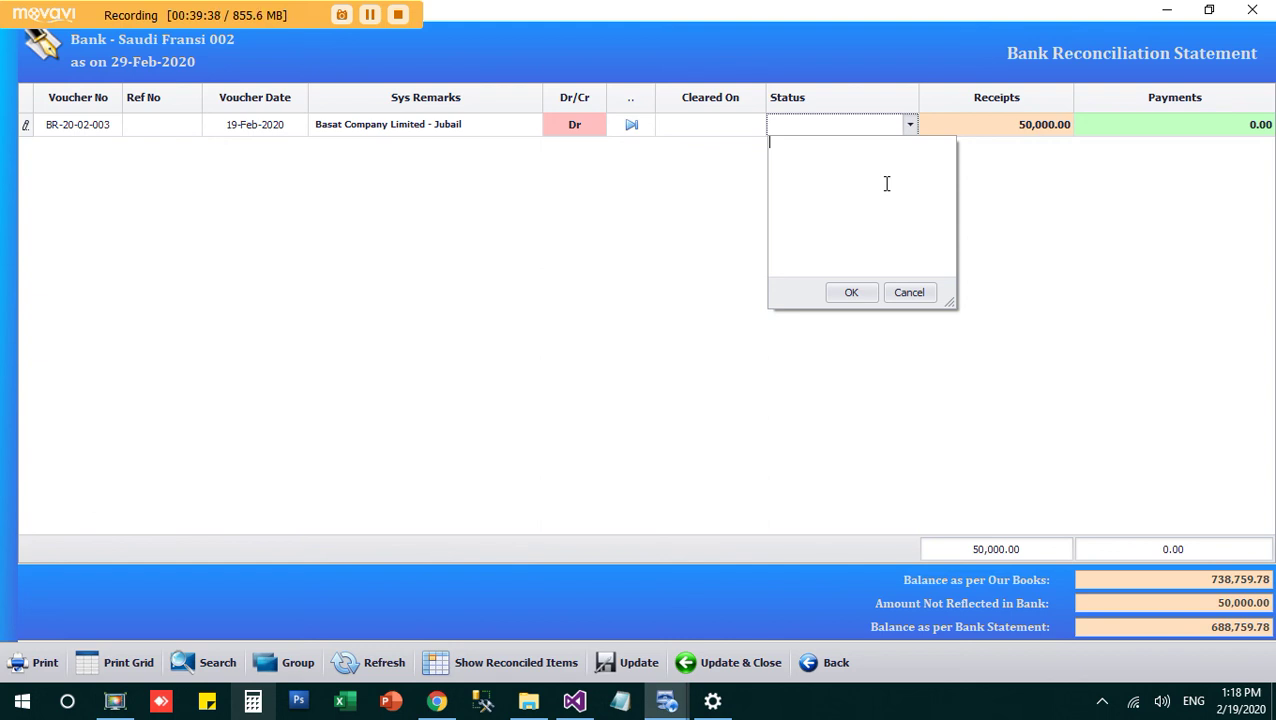
text(Post dated cheque r)
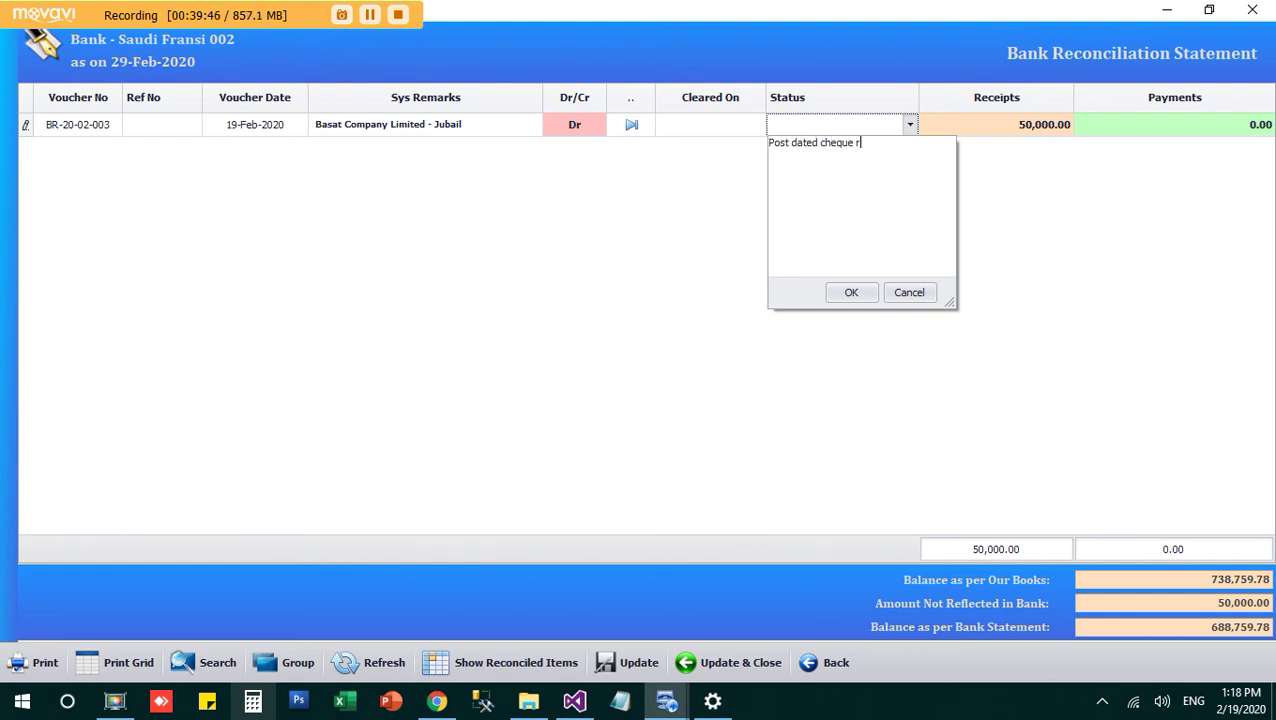
text(eceived)
click(850, 292)
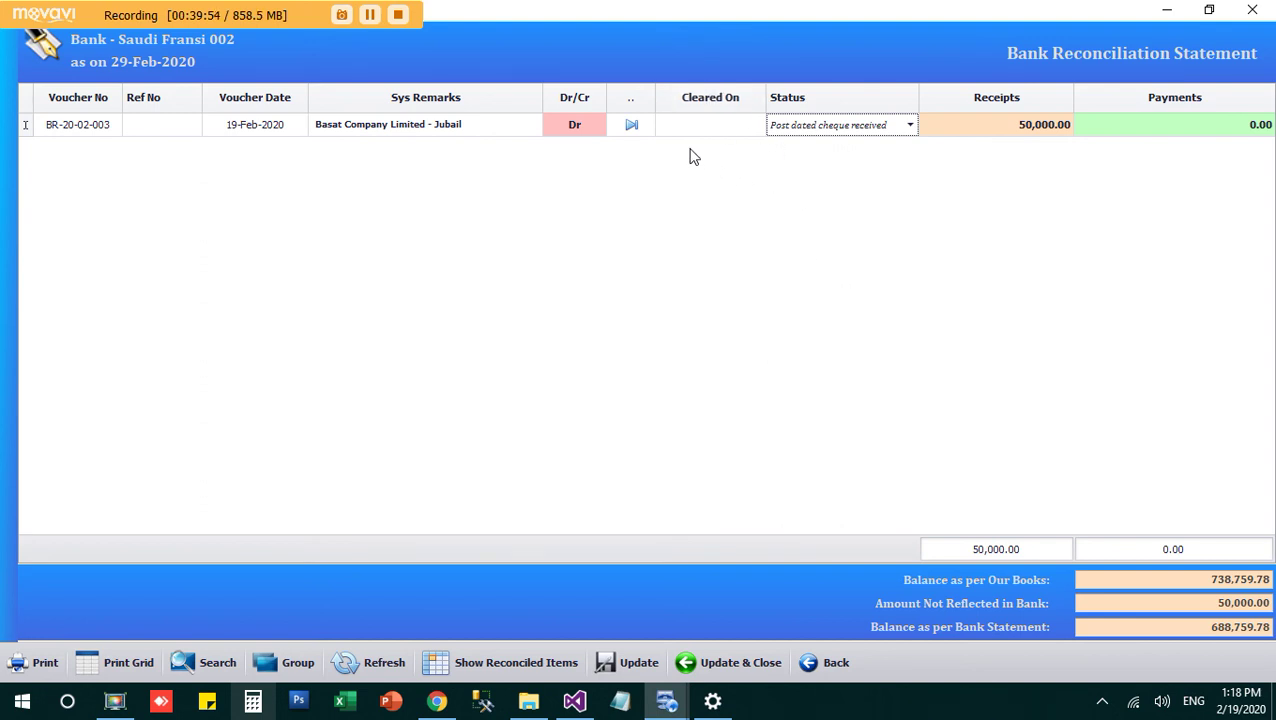
click(754, 268)
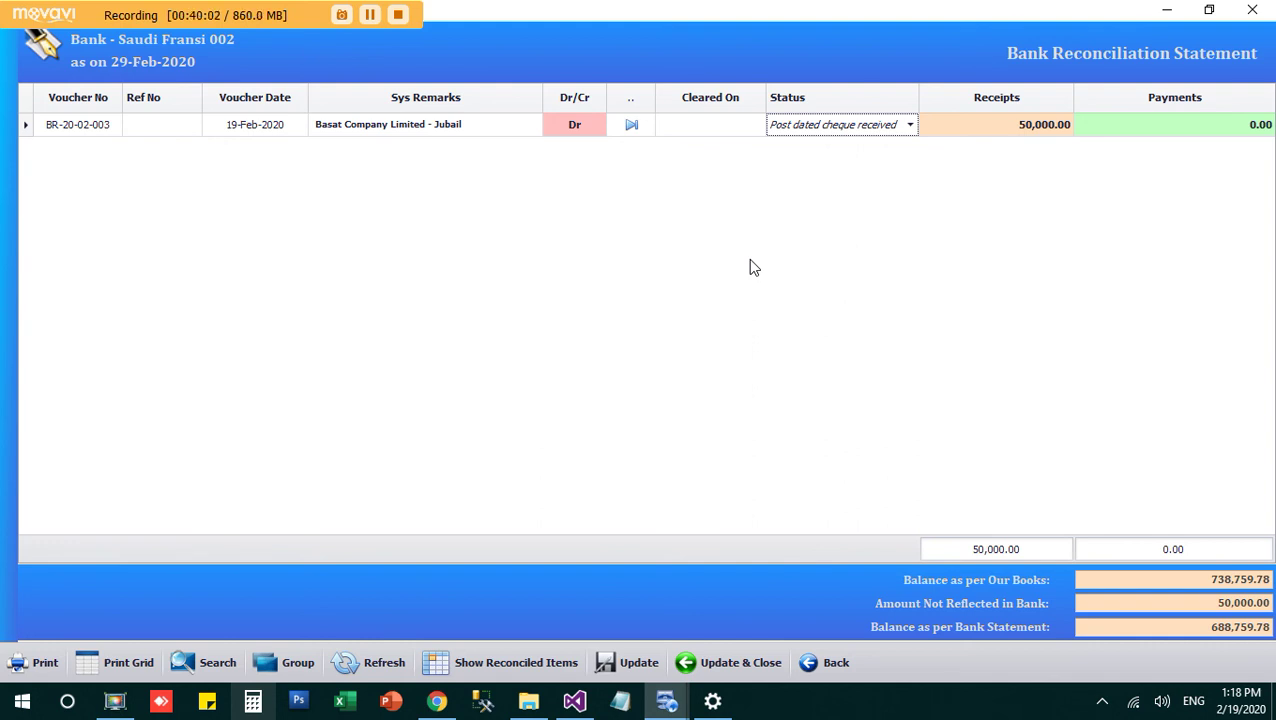
- Change the reconciliation status of receipt BR-20-02-003 to "waiting for deposit", then update and close the reconciliation statement
click(889, 131)
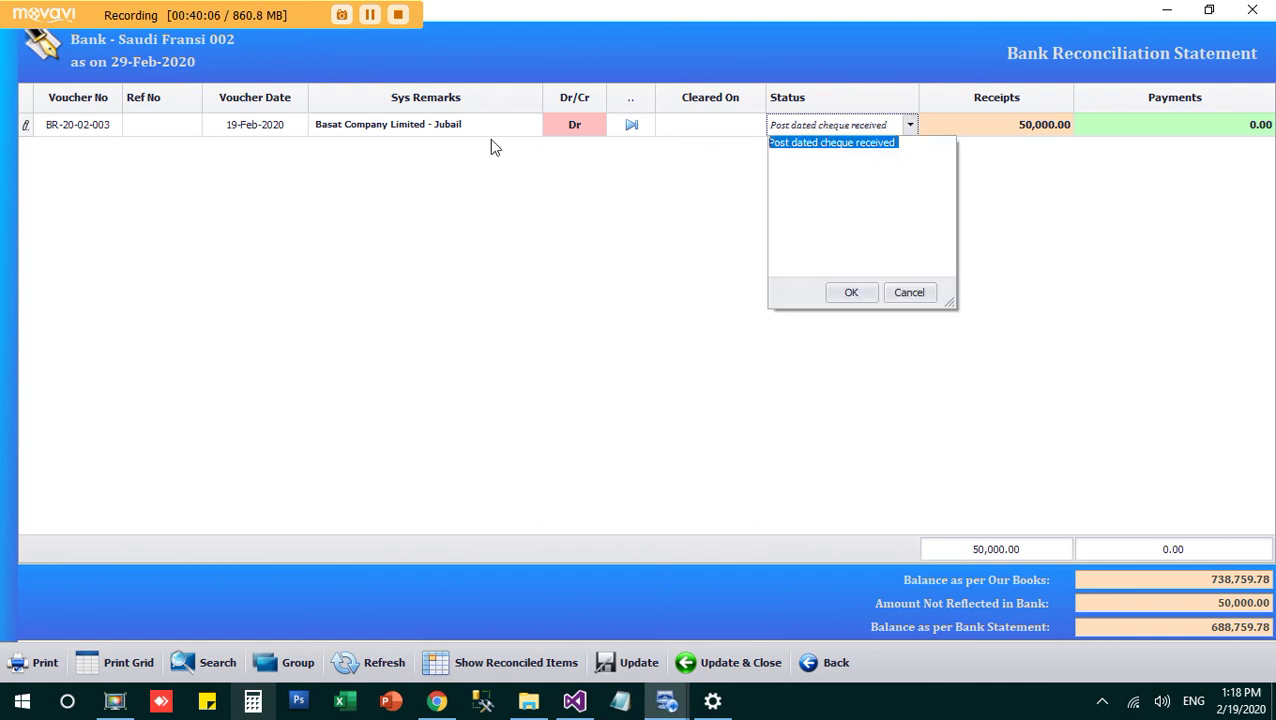
text(waiting f)
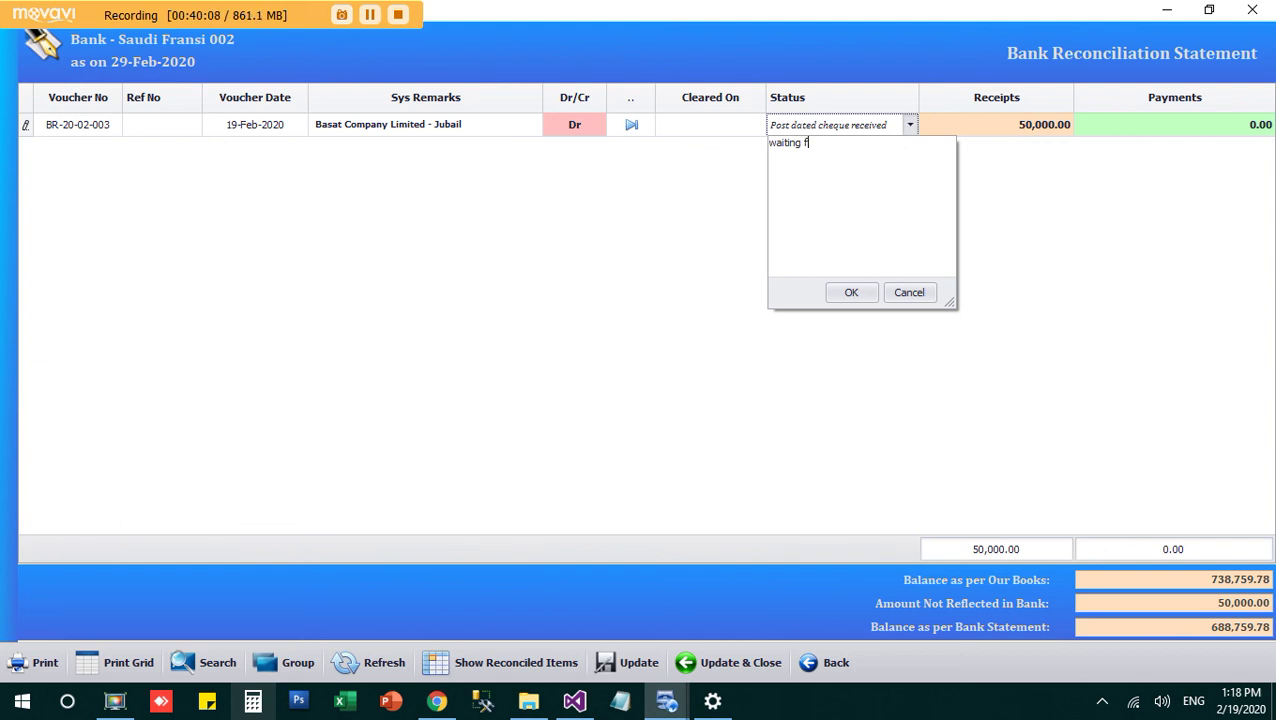
text(or deposit)
click(852, 292)
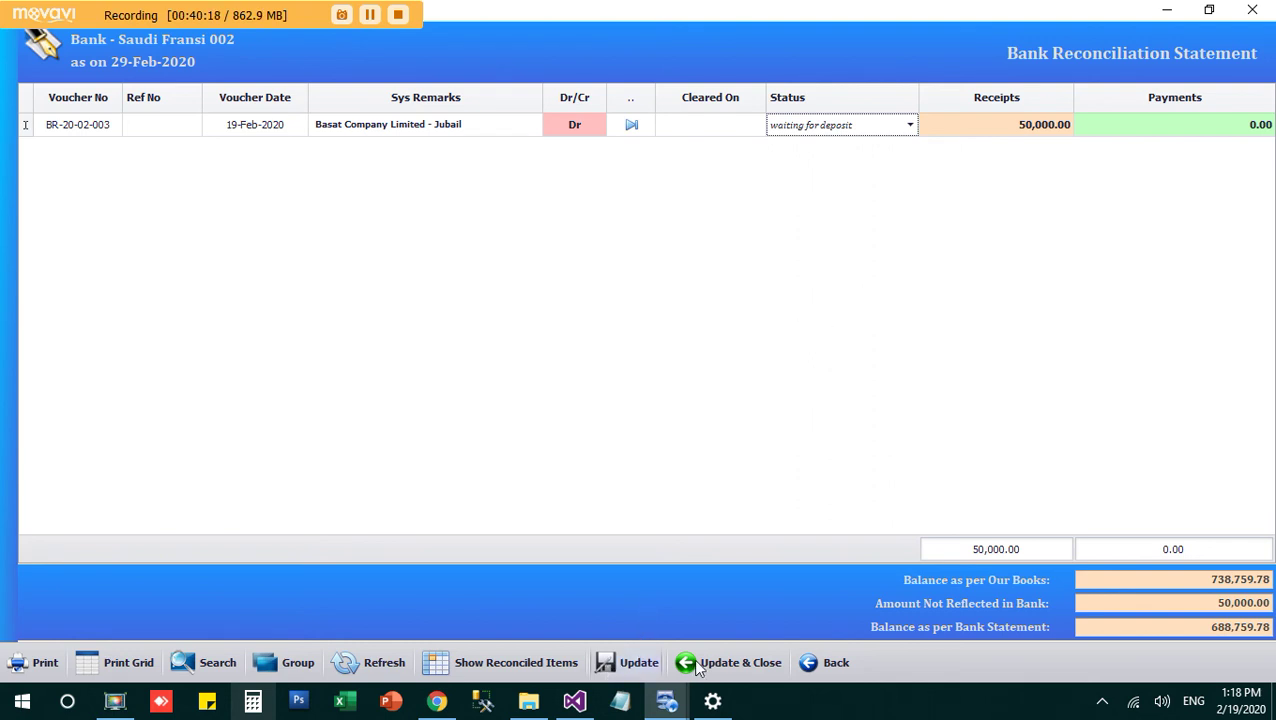
click(730, 662)
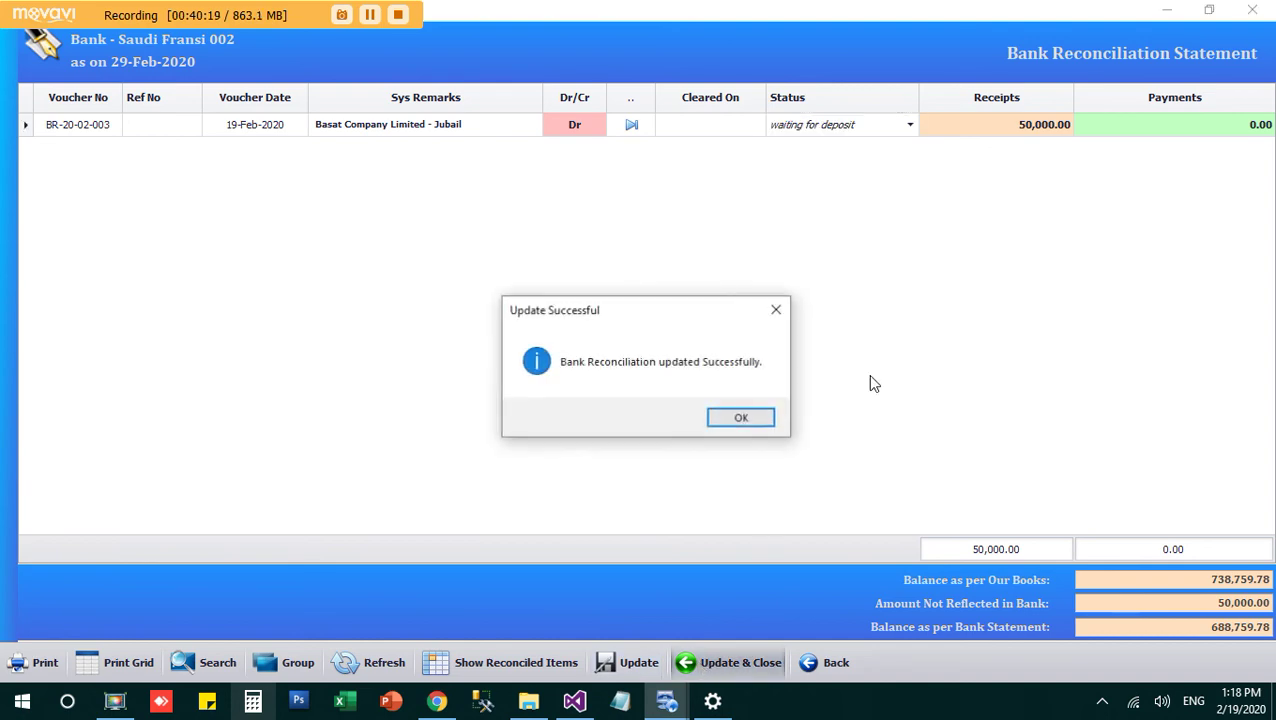
click(747, 420)
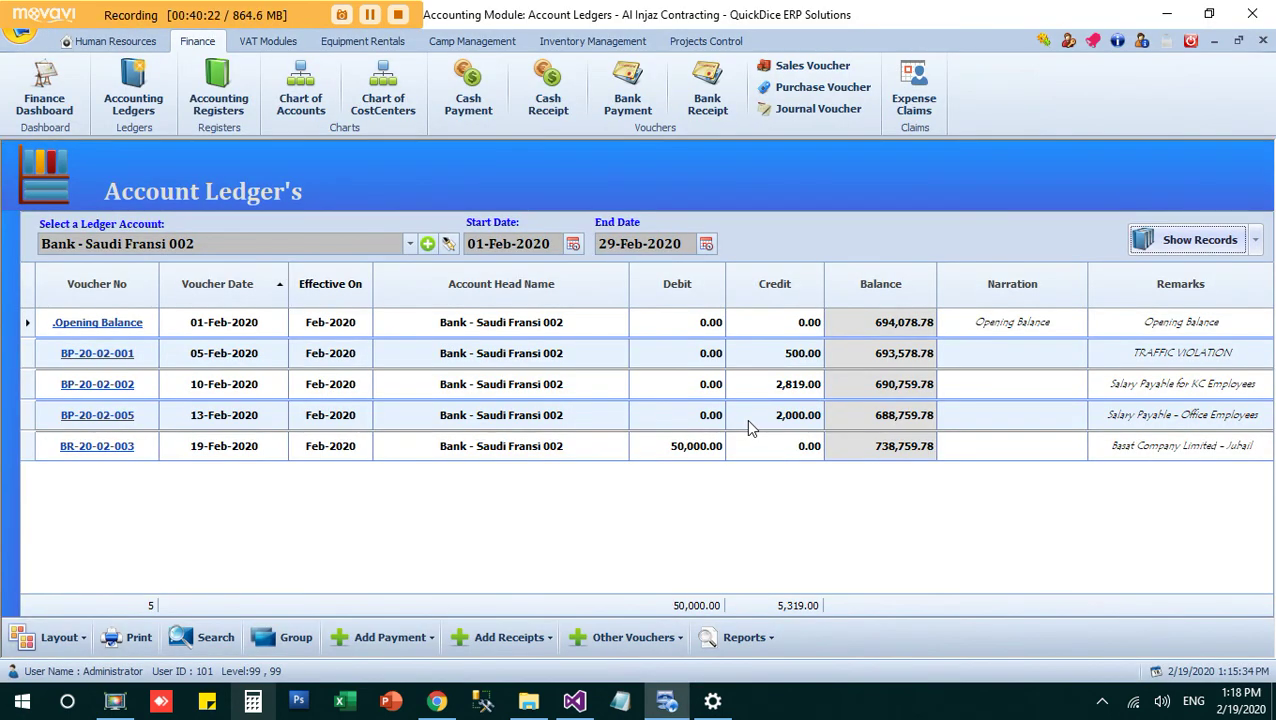
- Open the finance dashboard and show its detailed cash and bank balances
click(33, 106)
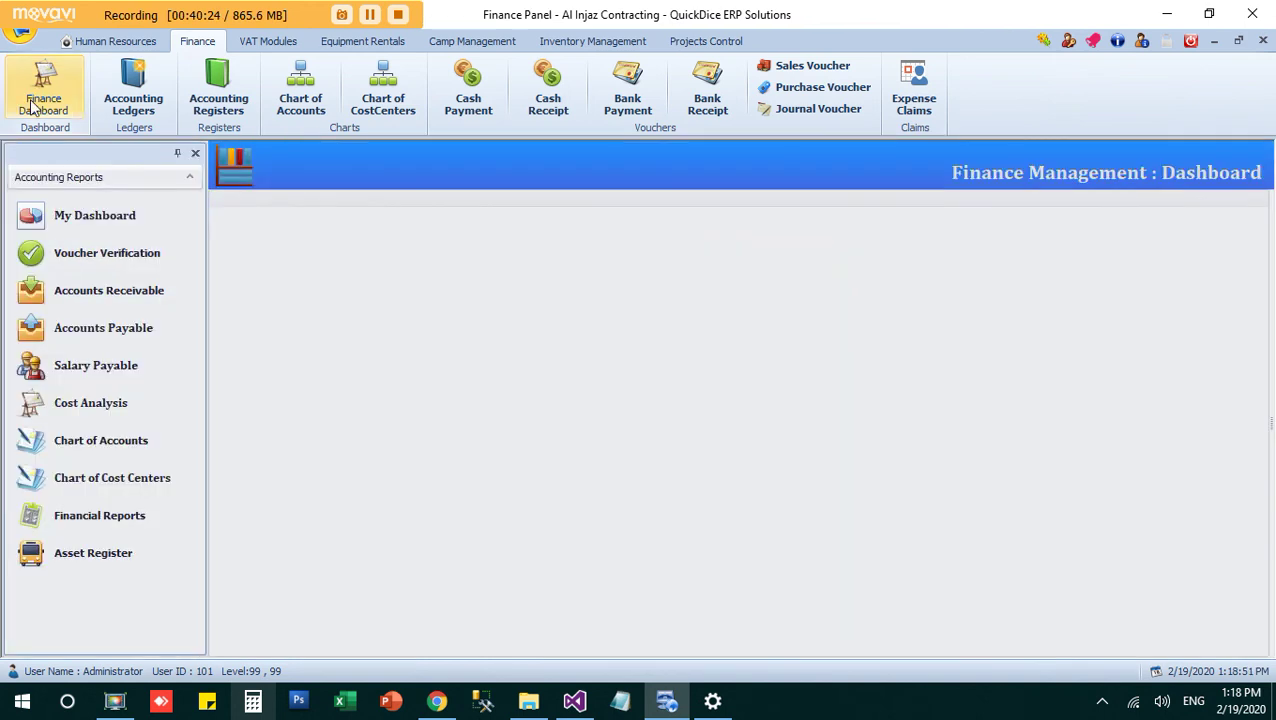
click(126, 218)
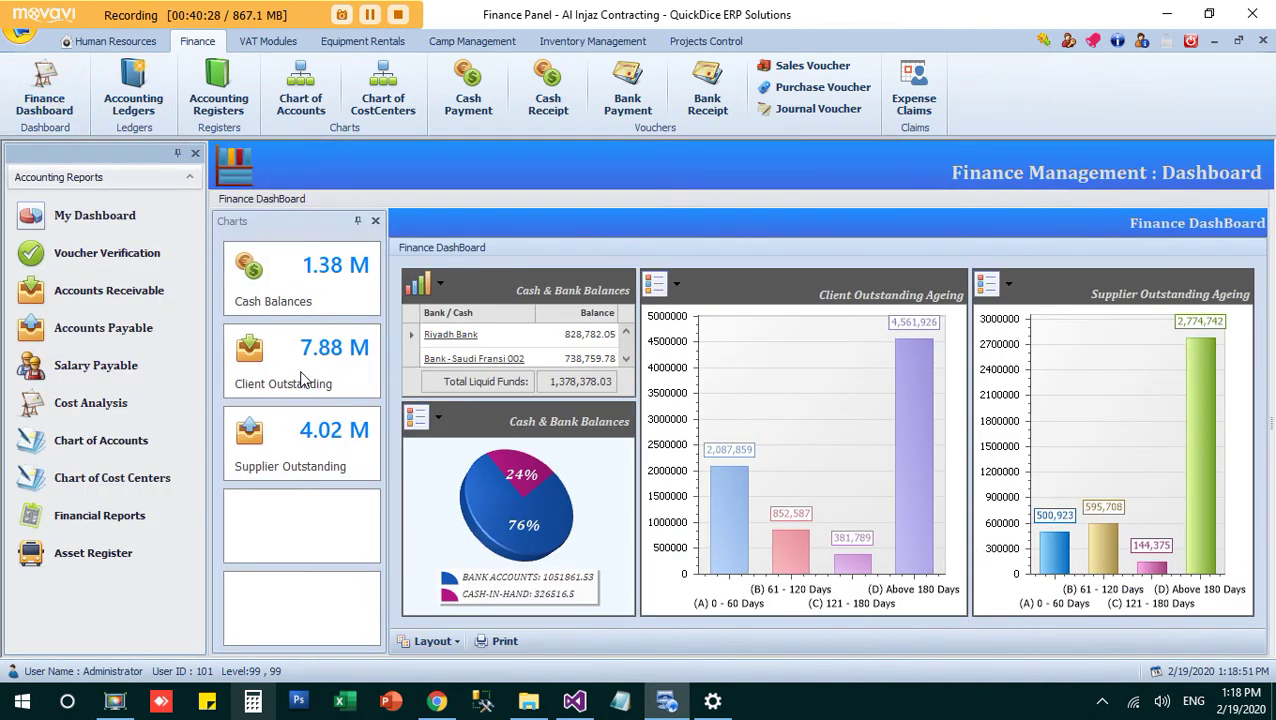
click(320, 282)
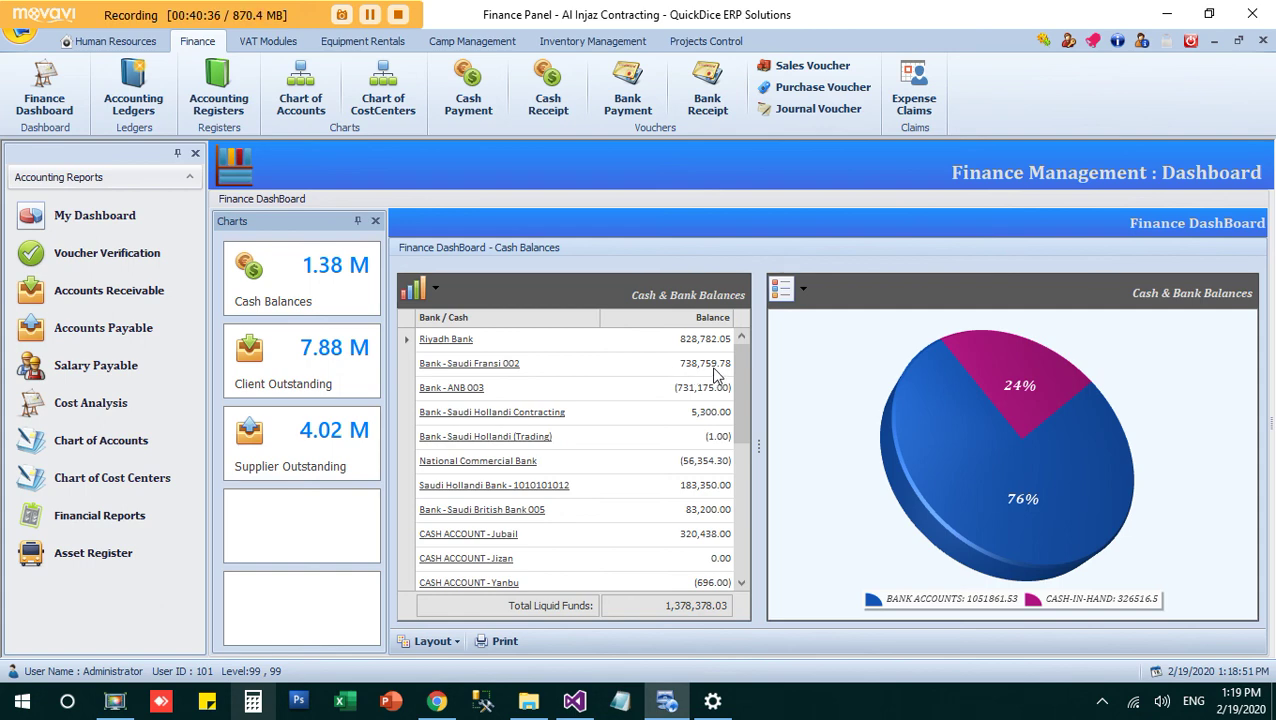
- Review the reconciliation statement of Bank - Saudi Fransi 002 from the cash and bank balances list, then close it
click(479, 366)
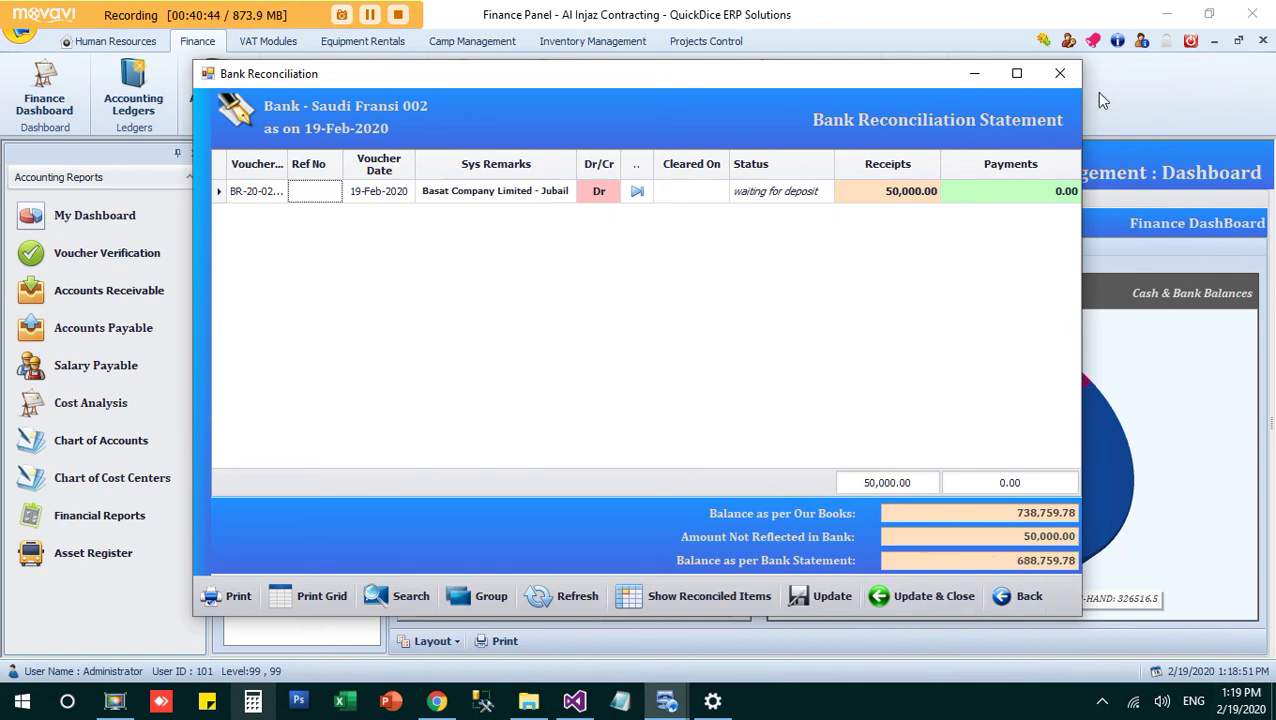
click(1060, 74)
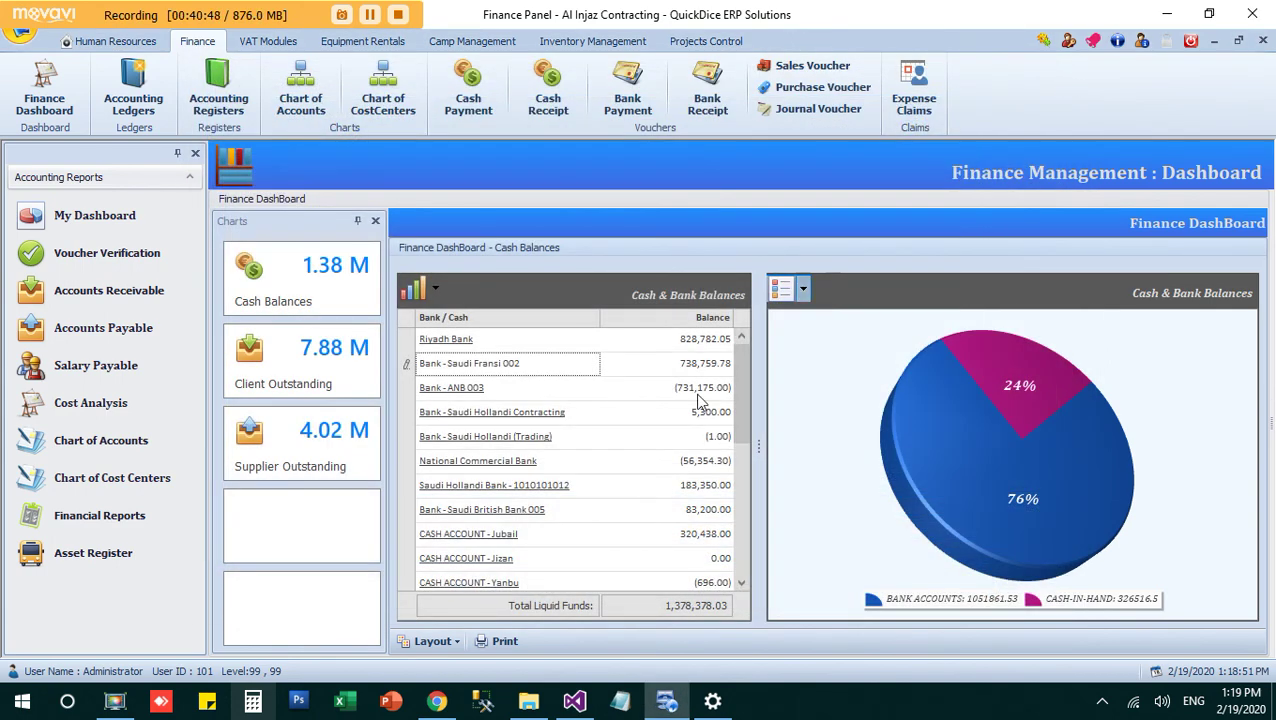
click(412, 289)
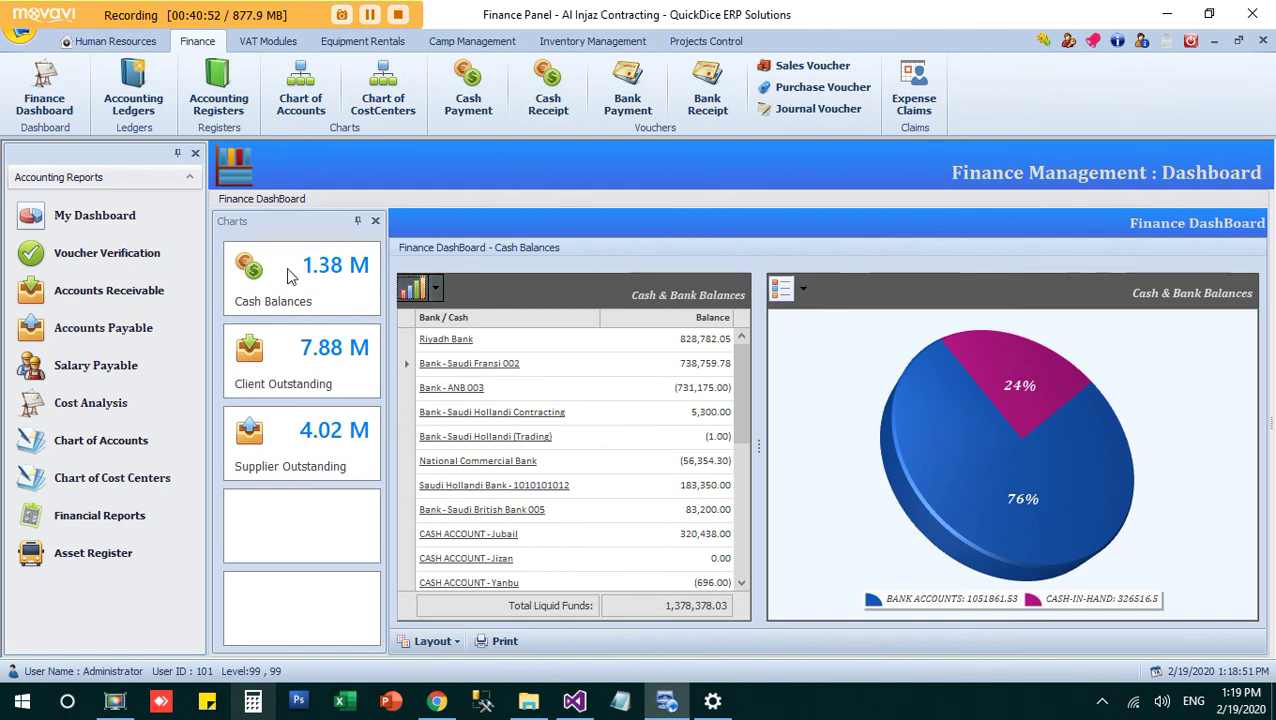